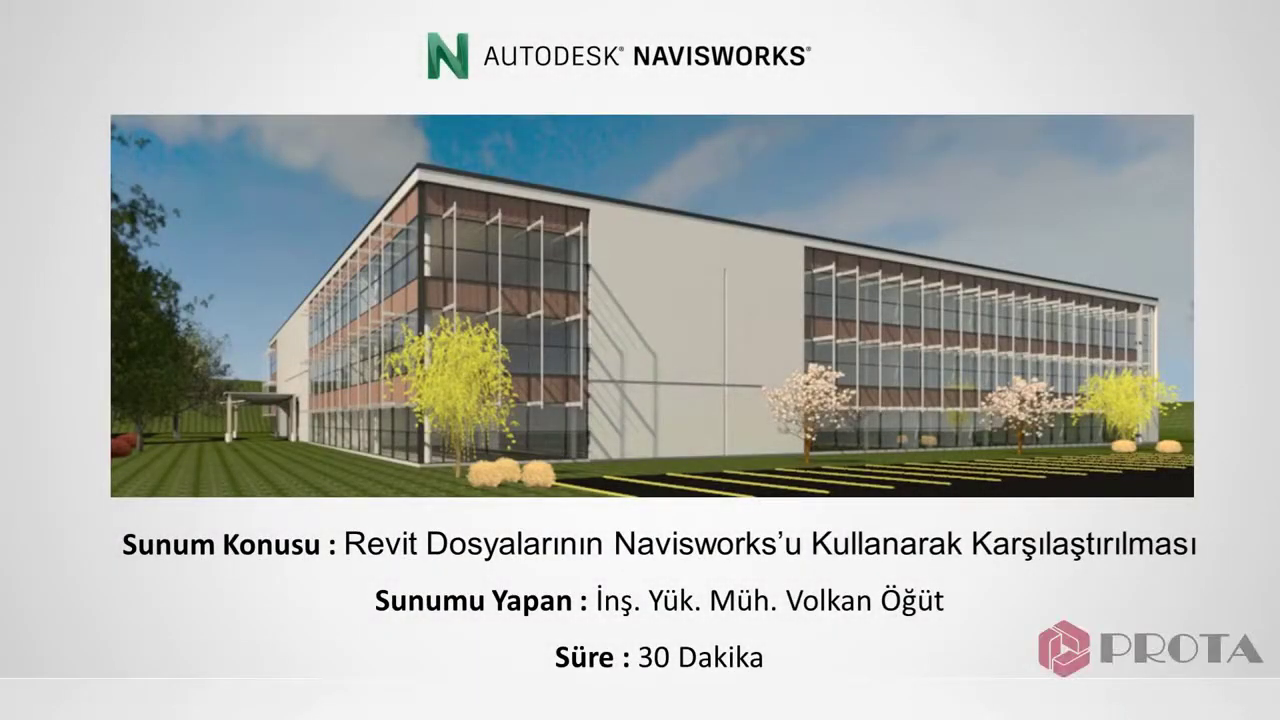
Advance past the title slide and reveal agenda items 1–4, ending on the Compare slide.
key(Right)
key(Right)
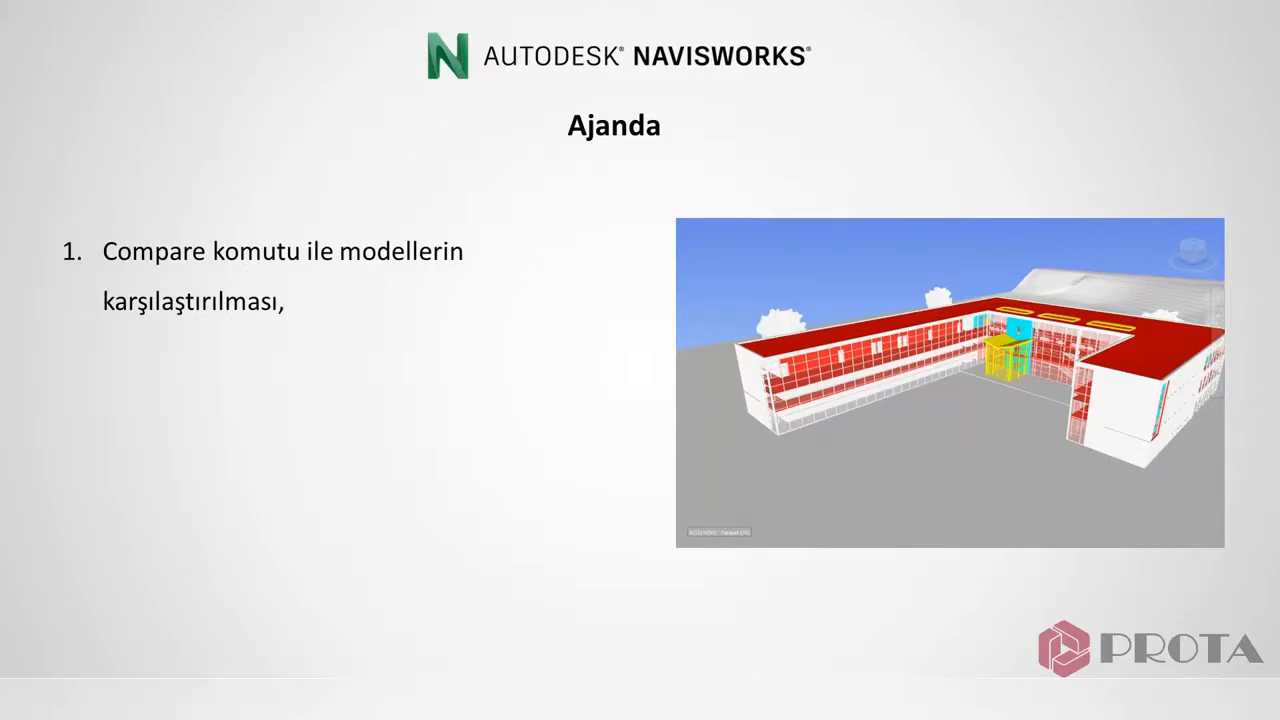
key(Right)
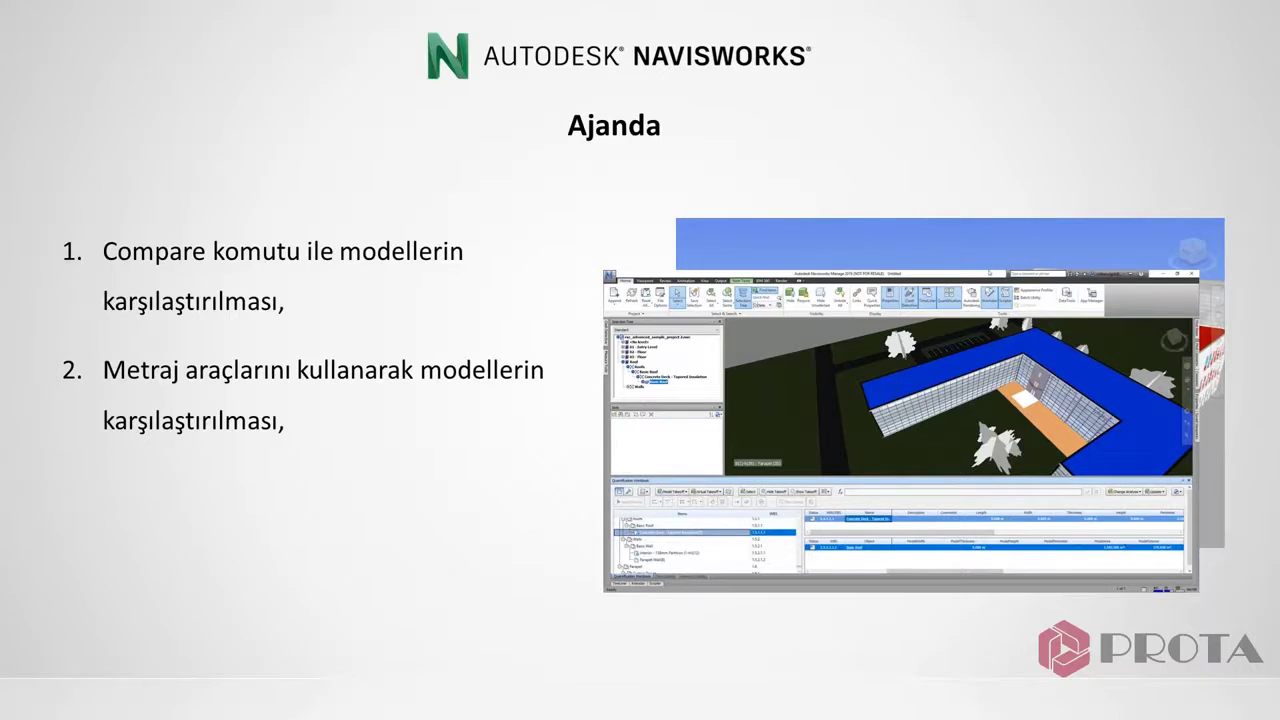
key(Right)
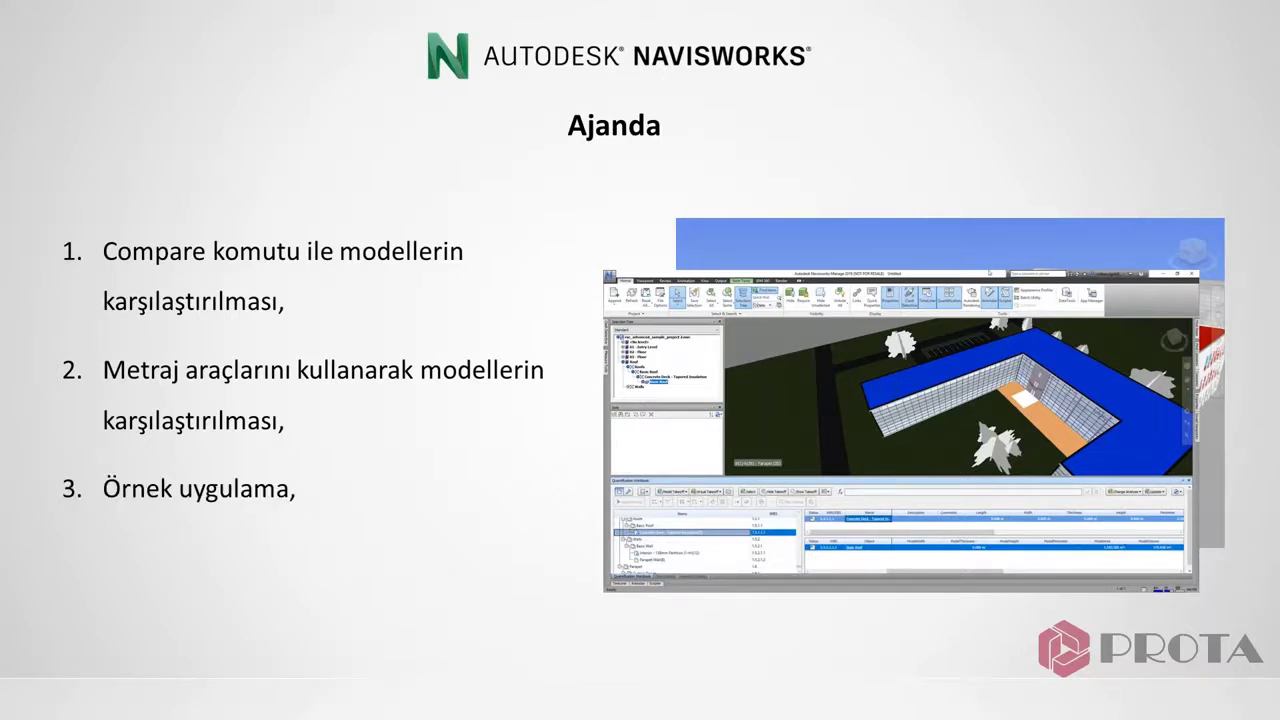
key(Right)
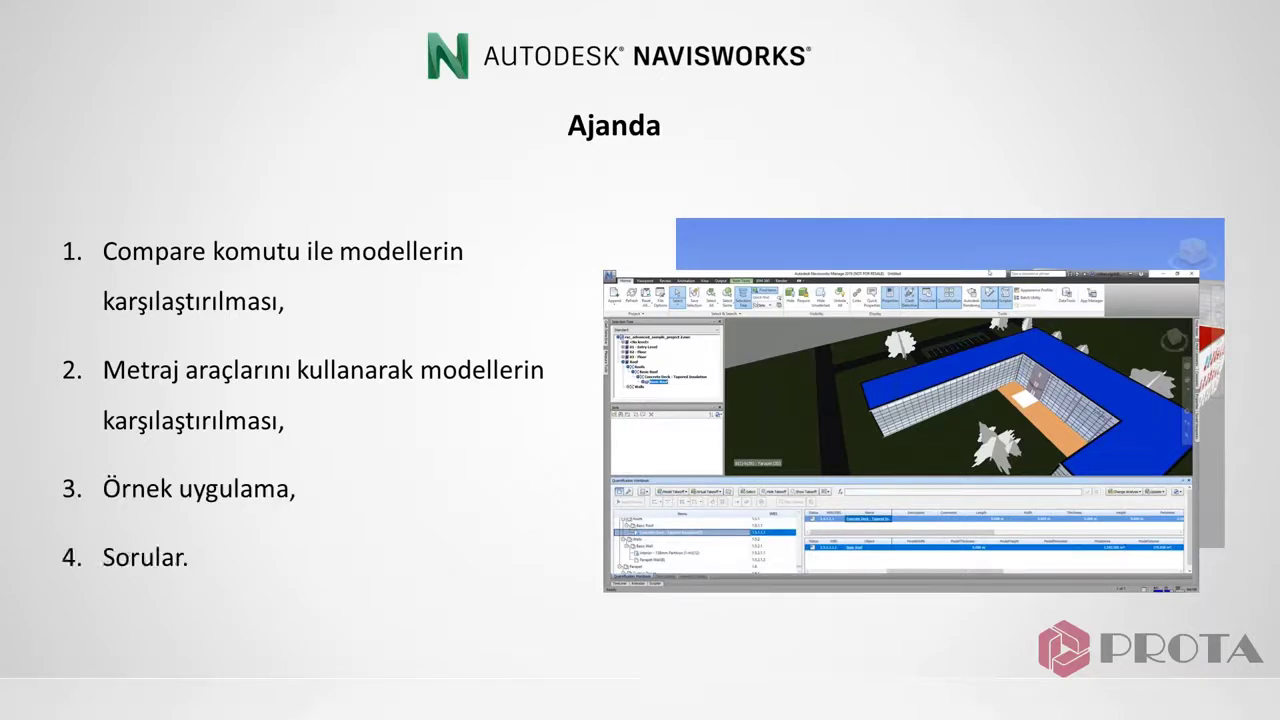
key(Right)
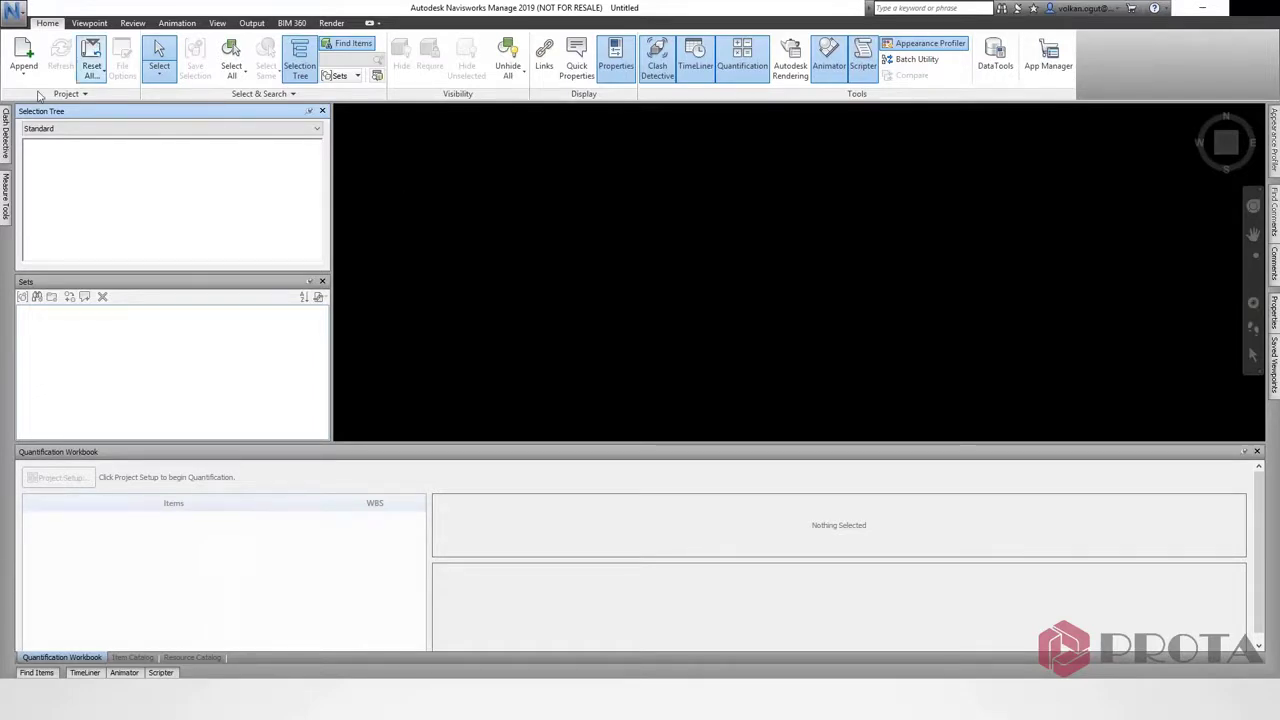
Append rac_advanced_sample_project.nwc, then orbit and zoom to view the building's facade from above.
click(24, 55)
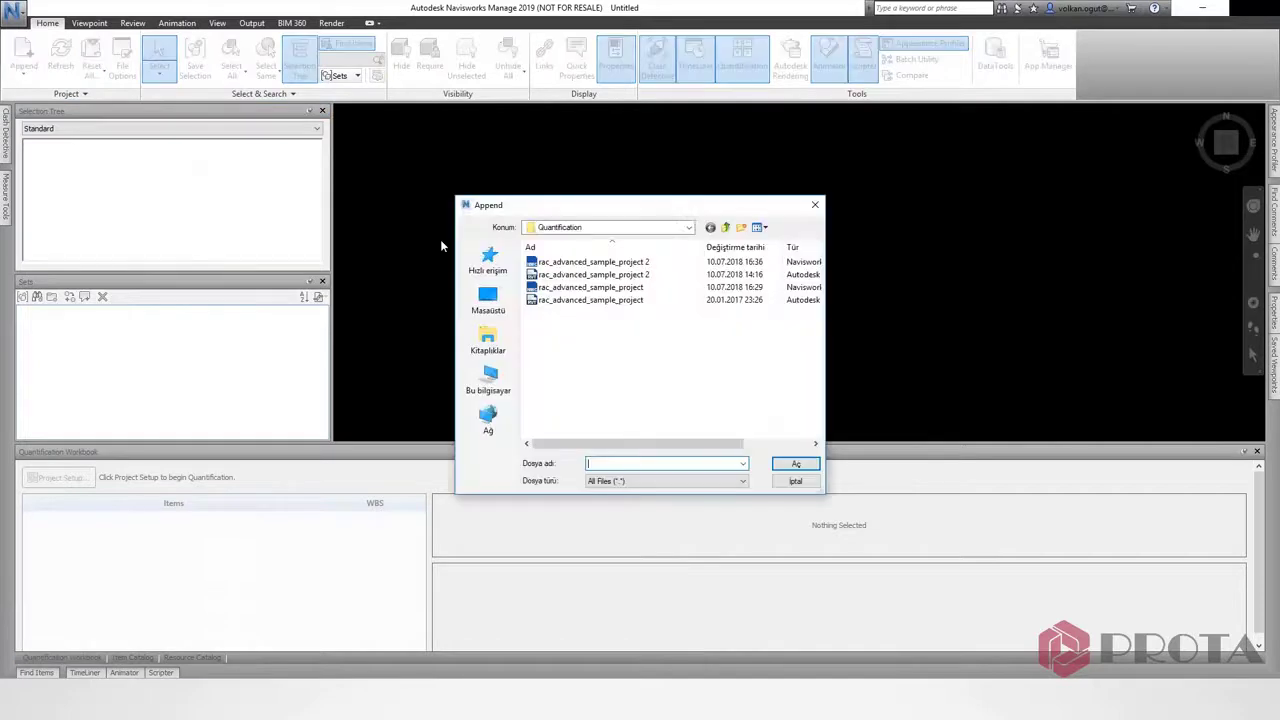
click(580, 288)
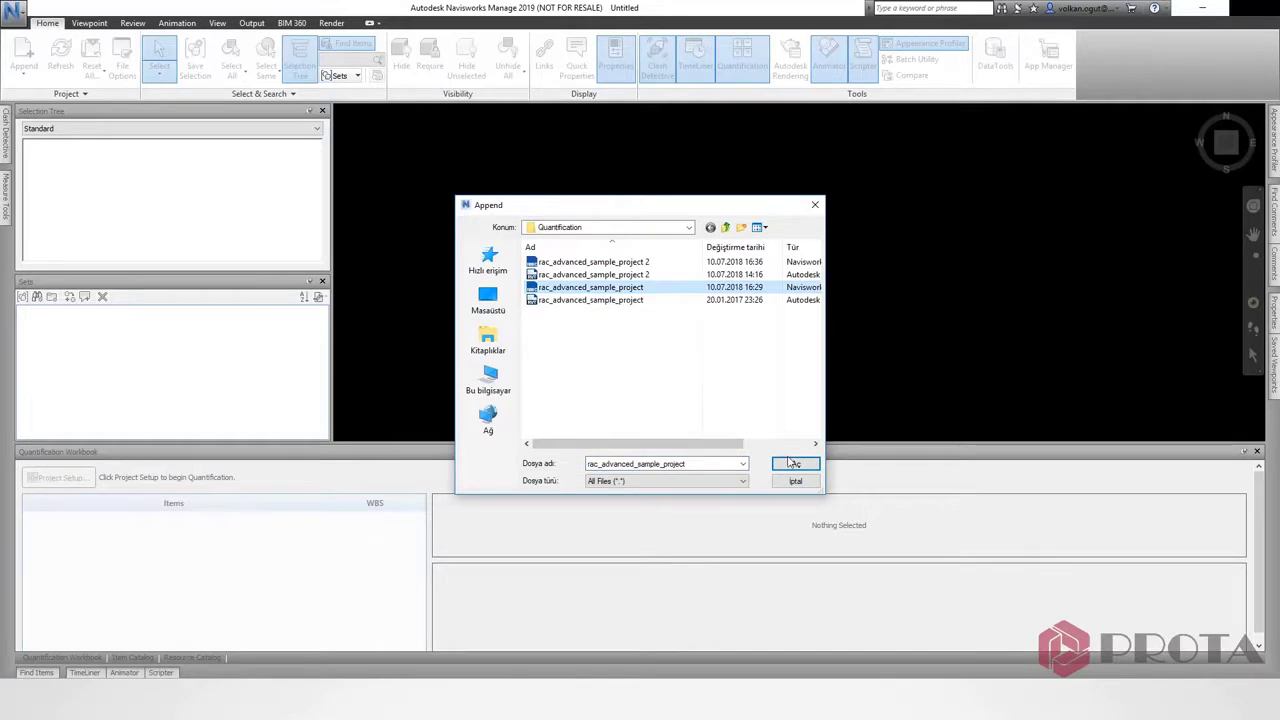
click(790, 464)
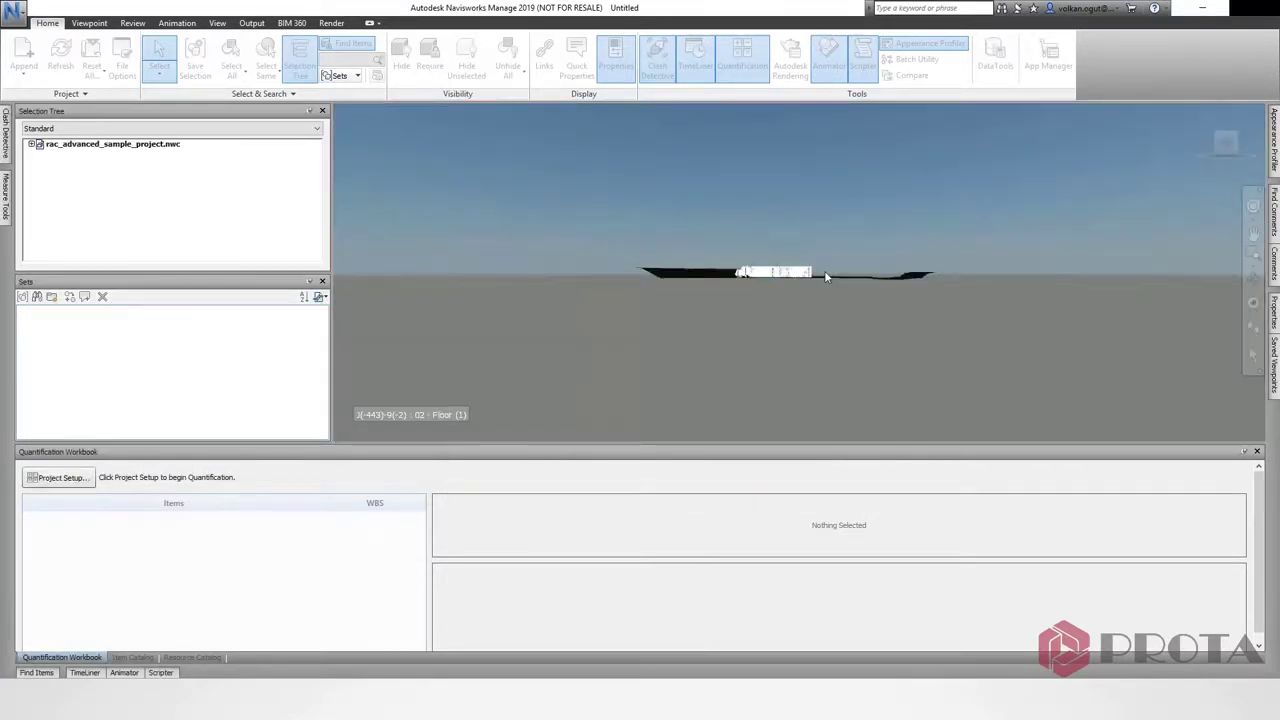
shift+middle_drag(743, 272, 738, 305)
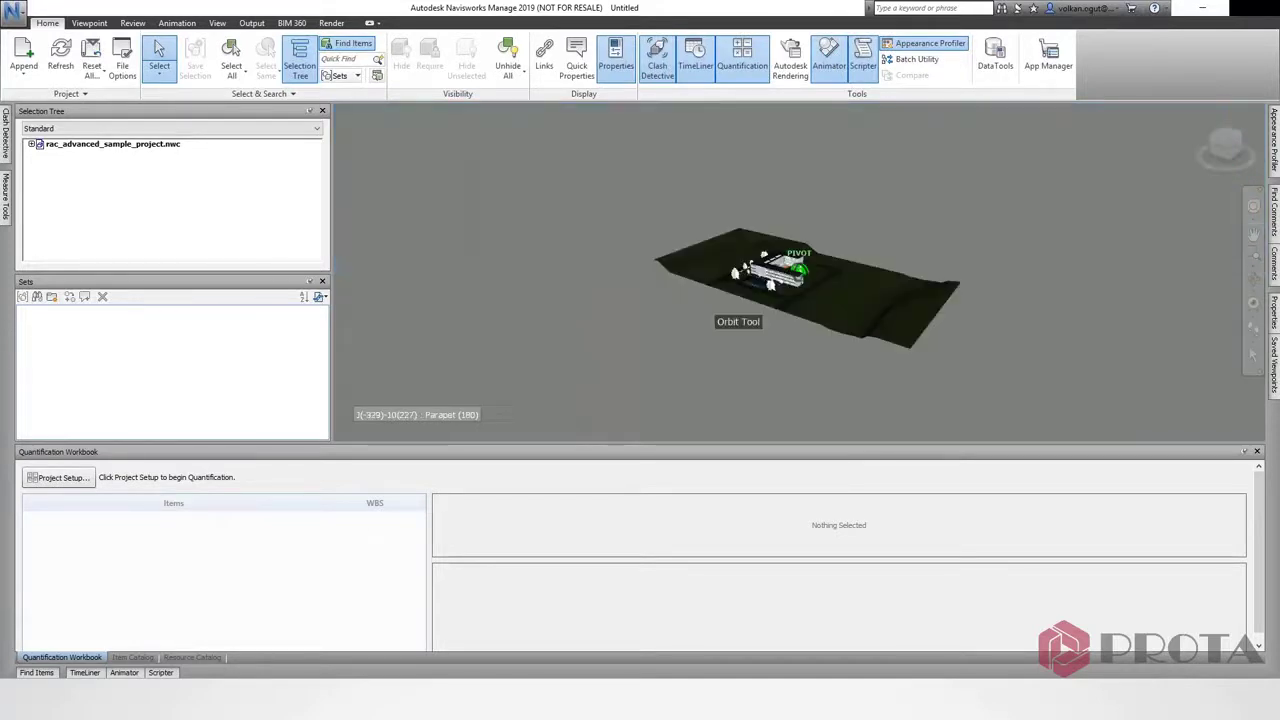
scroll(740, 305, up, 3)
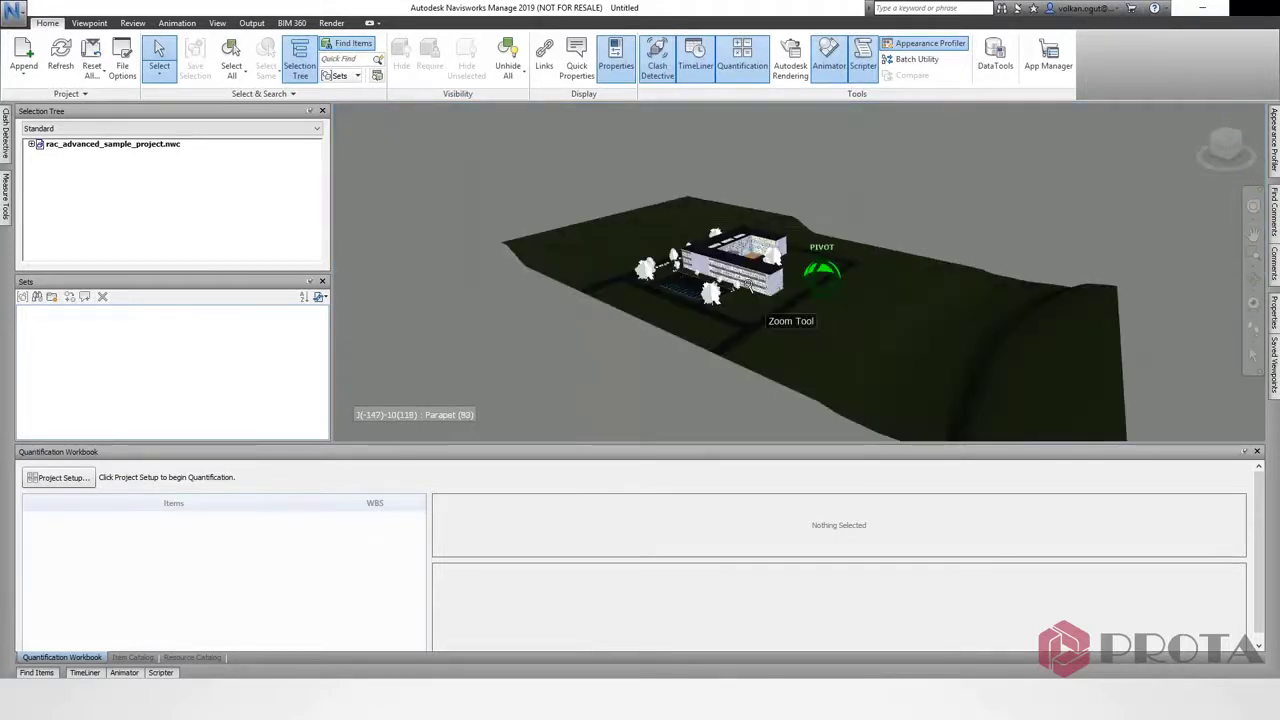
scroll(750, 305, up, 3)
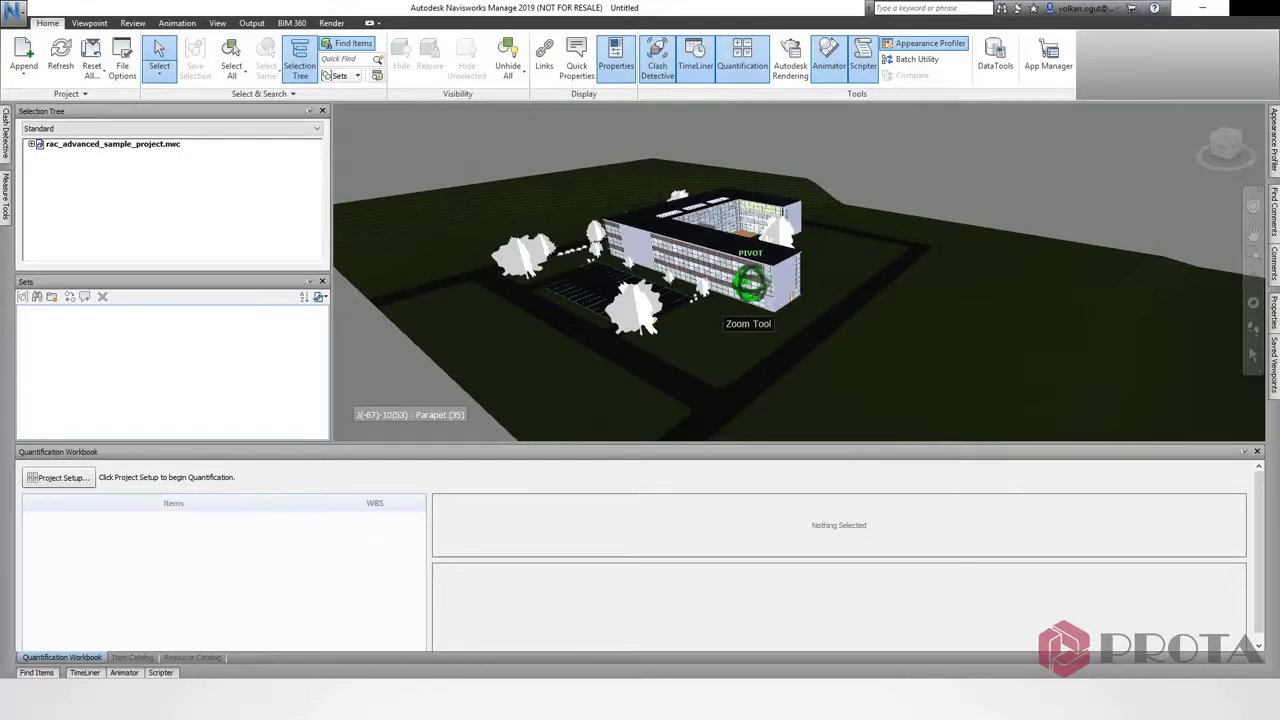
mouse_move(748, 285)
shift+middle_down()
mouse_move(703, 302)
mouse_move(608, 302)
shift+middle_up()
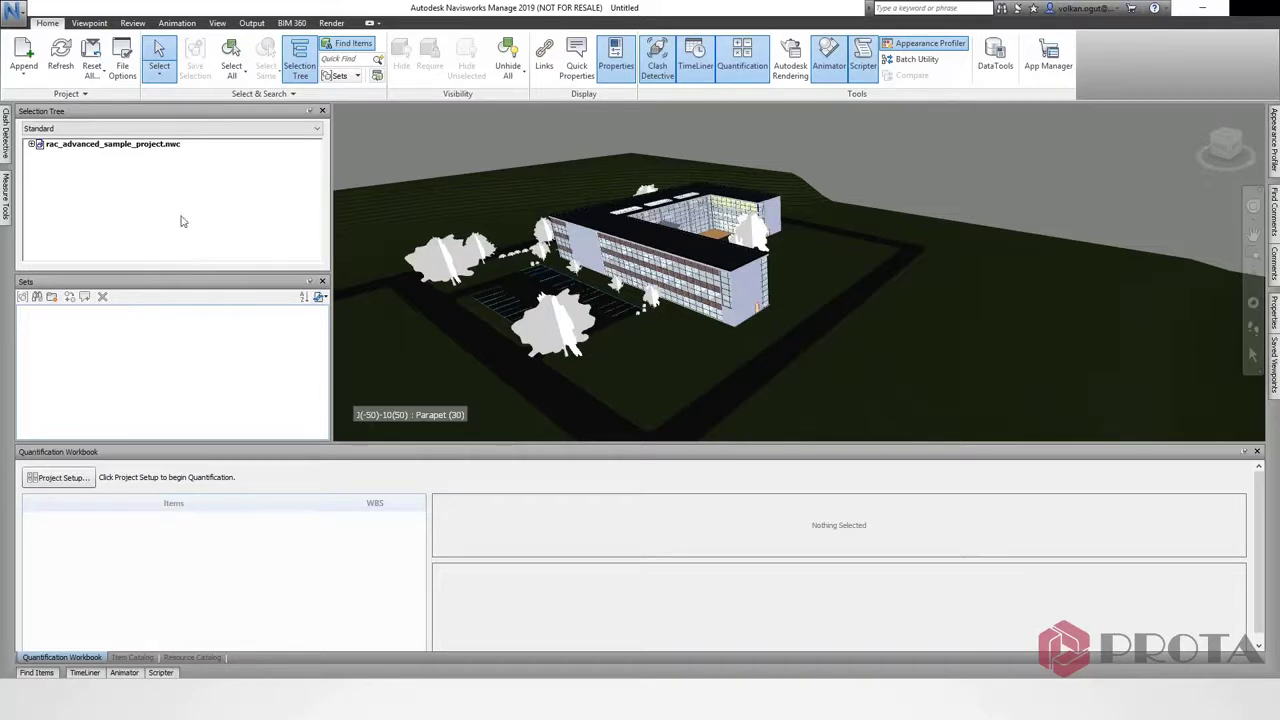
Append rac_advanced_sample_project 2.nwc and select both model files in the Selection Tree.
click(12, 82)
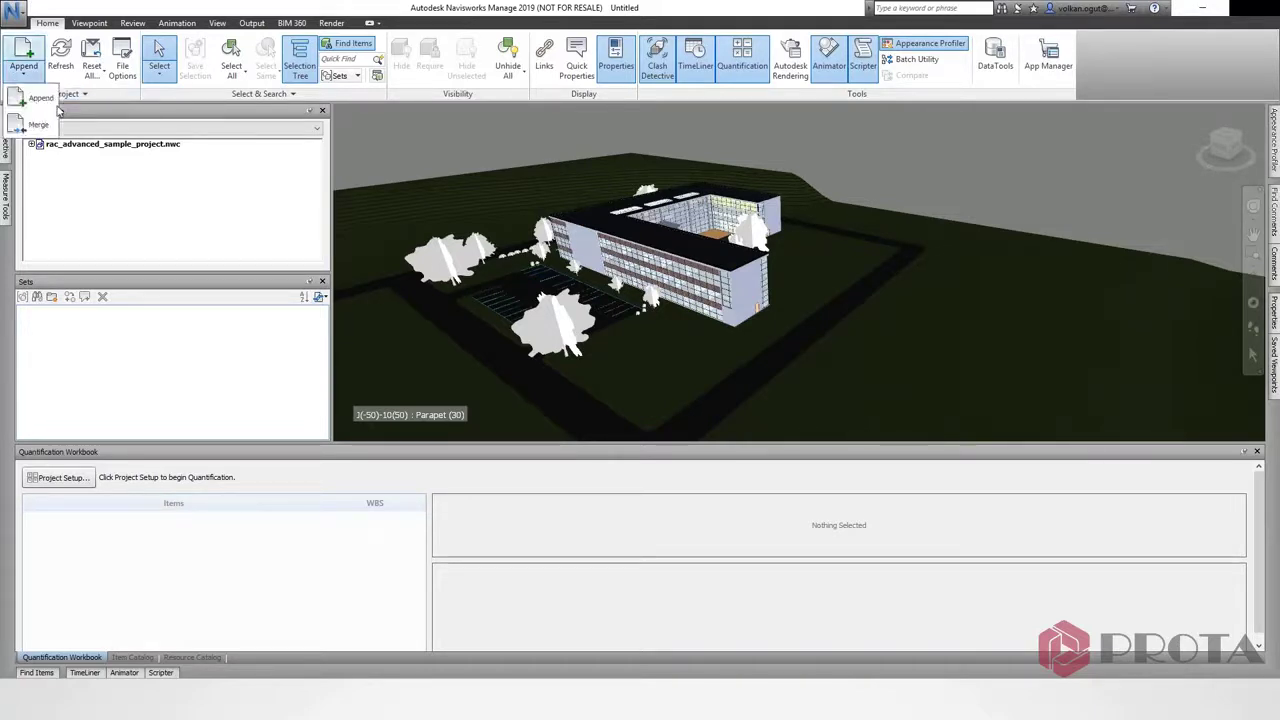
click(30, 96)
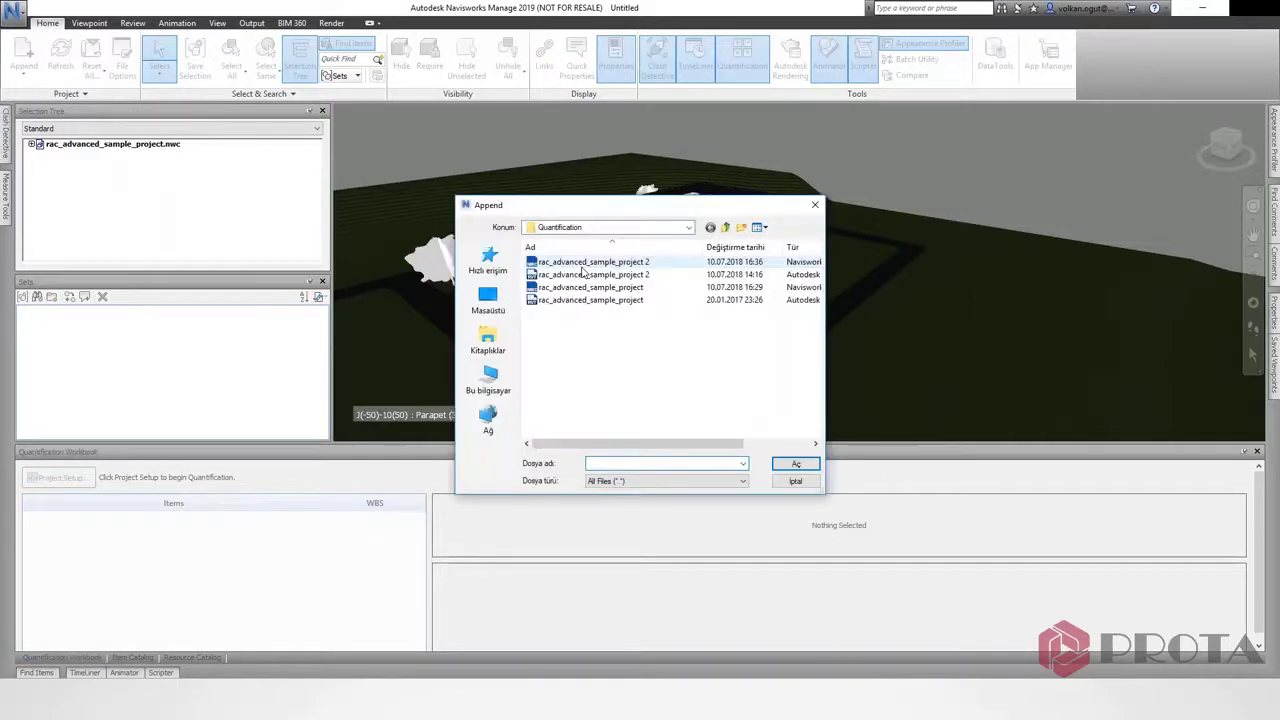
click(600, 262)
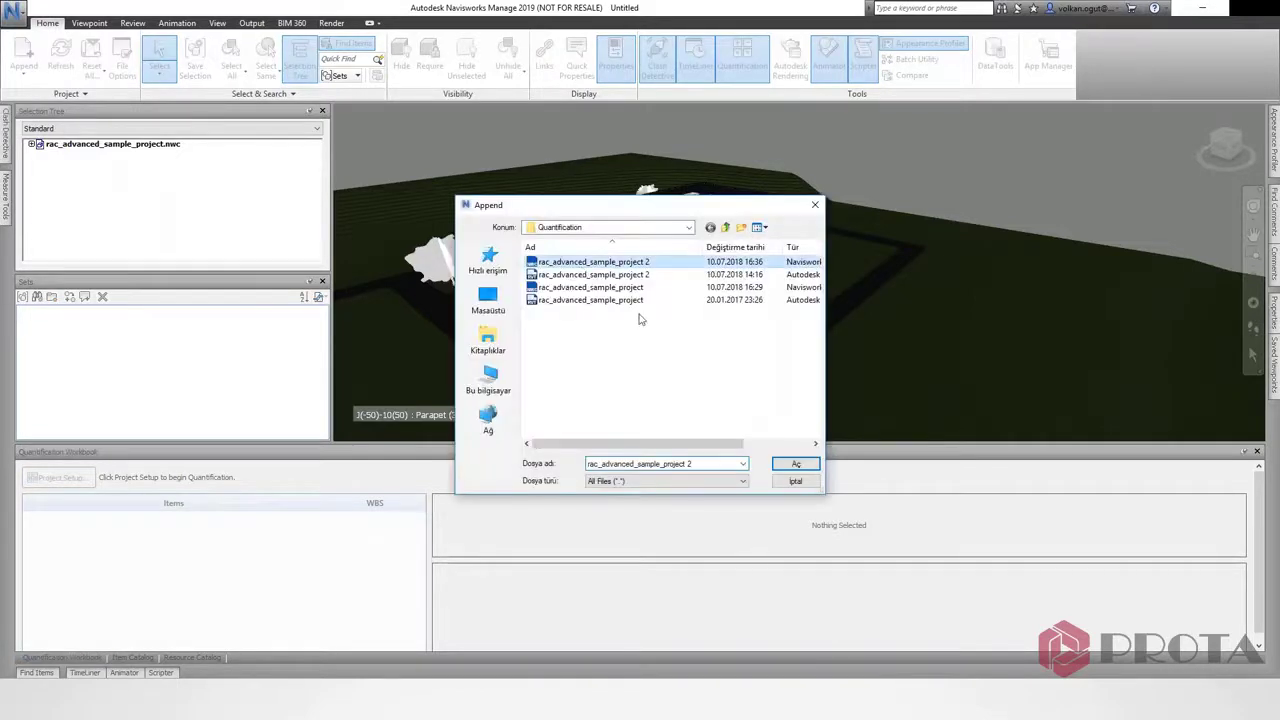
click(795, 466)
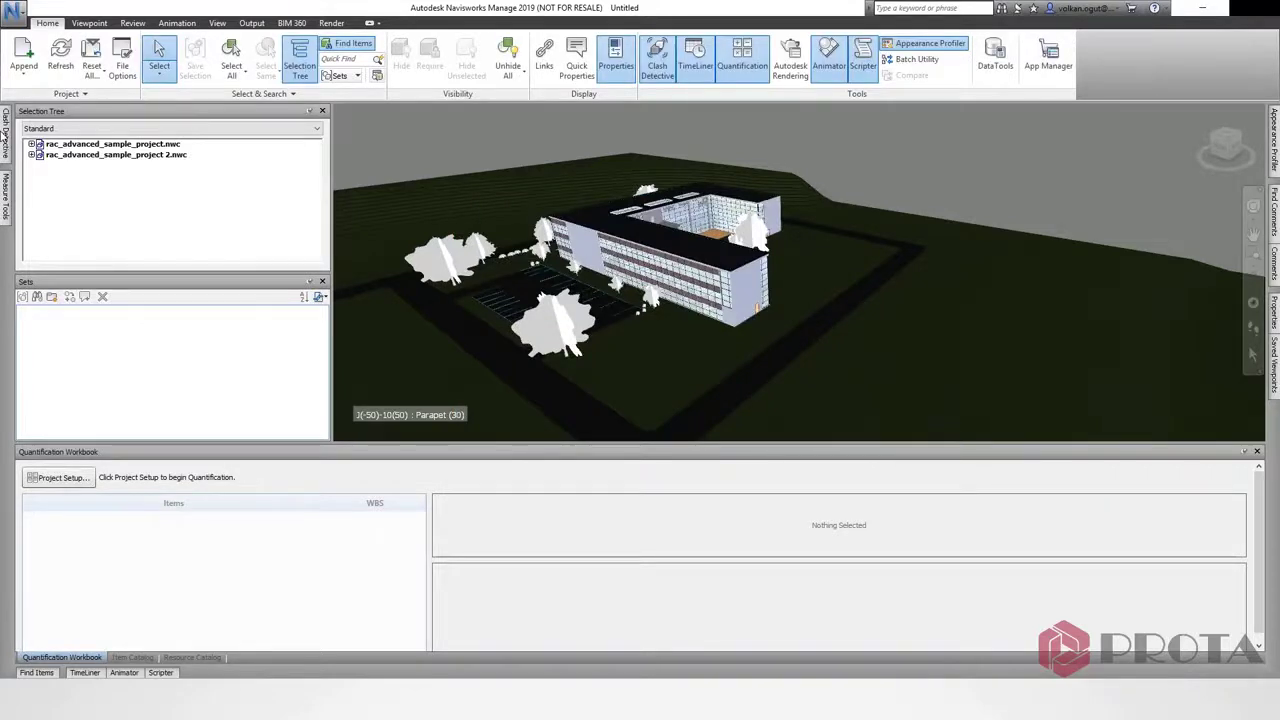
click(72, 145)
shift+click(84, 155)
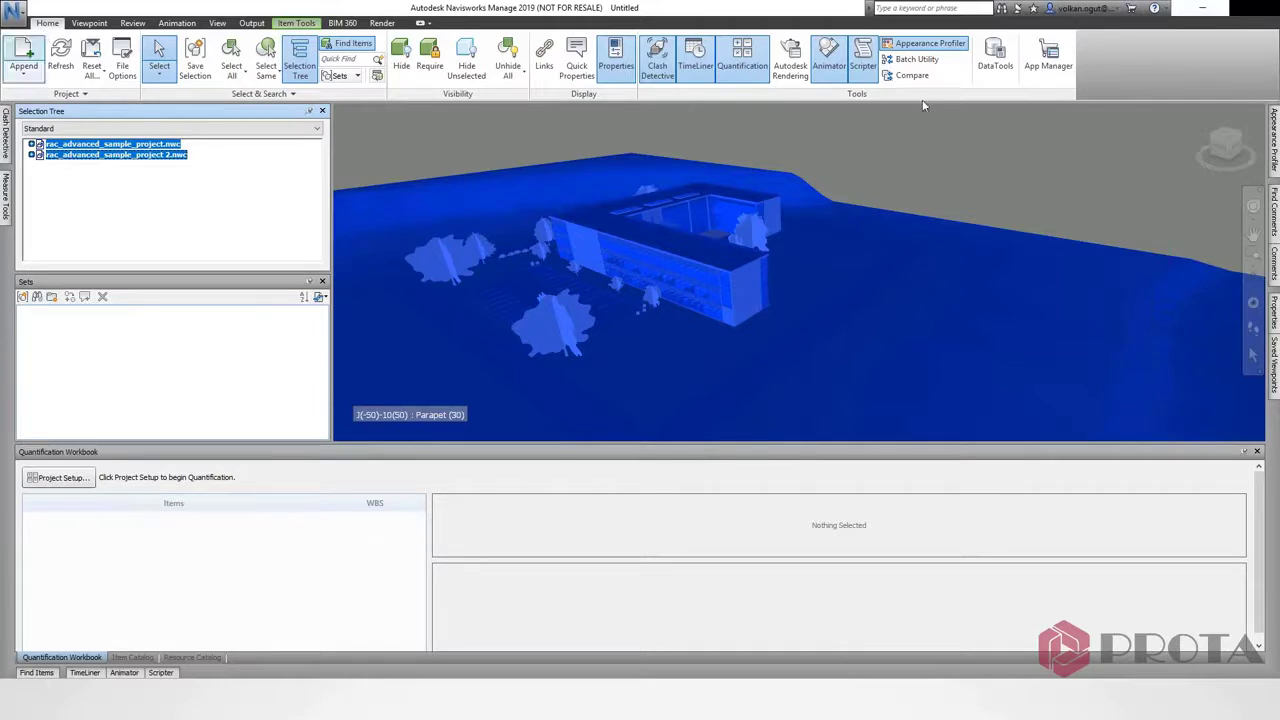
click(184, 186)
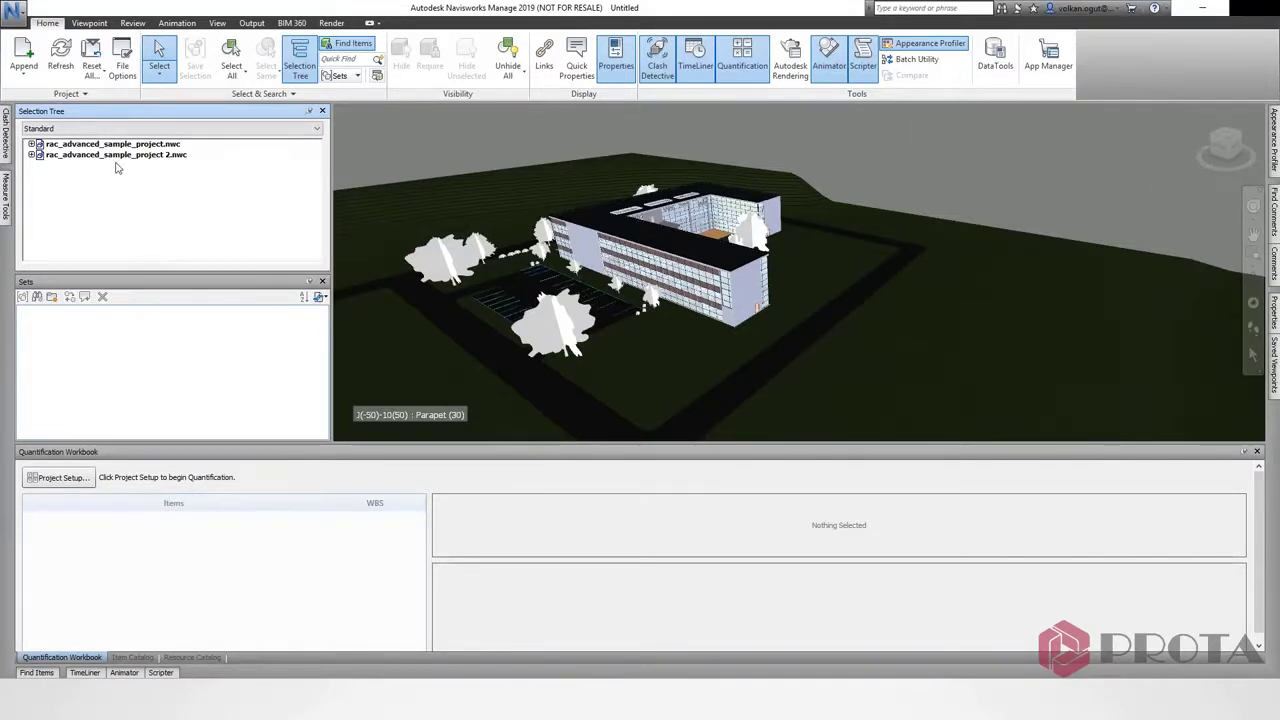
key(ctrl+a)
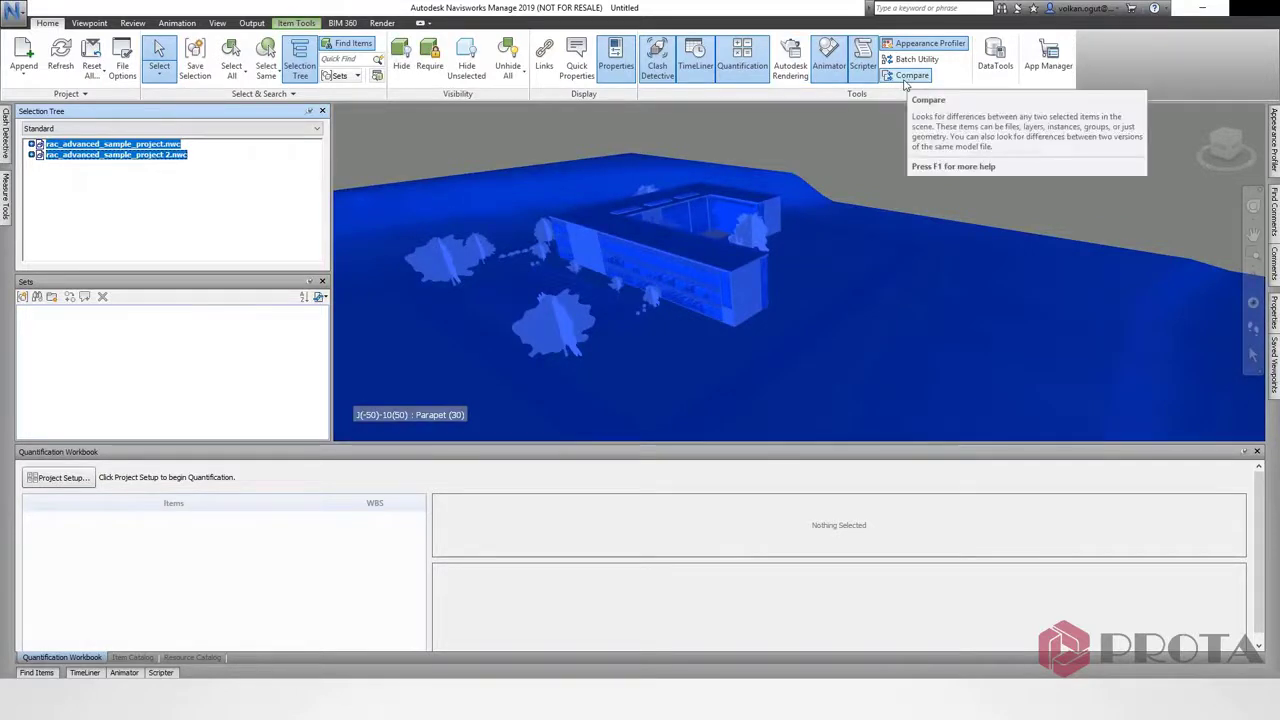
Open the Compare dialog from the Tools tab for the two selected models.
click(905, 77)
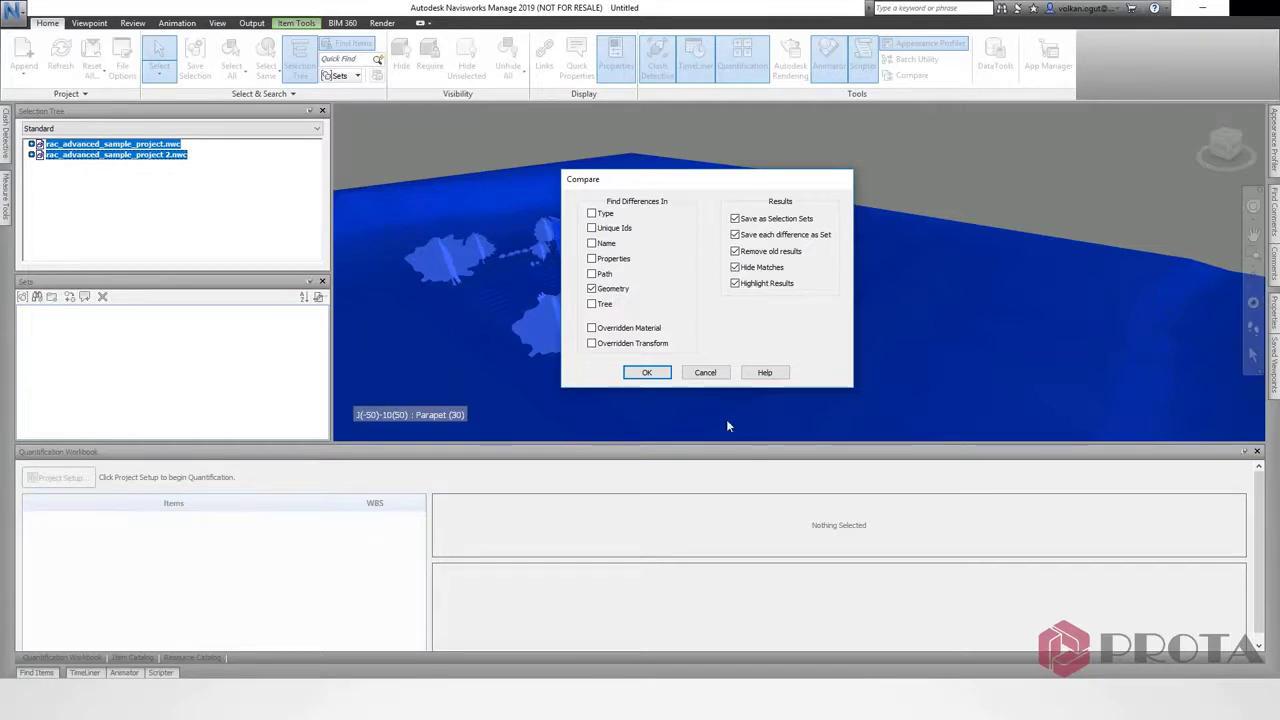
Run the comparison, then orbit, zoom and pan to view the highlighted differences.
click(647, 373)
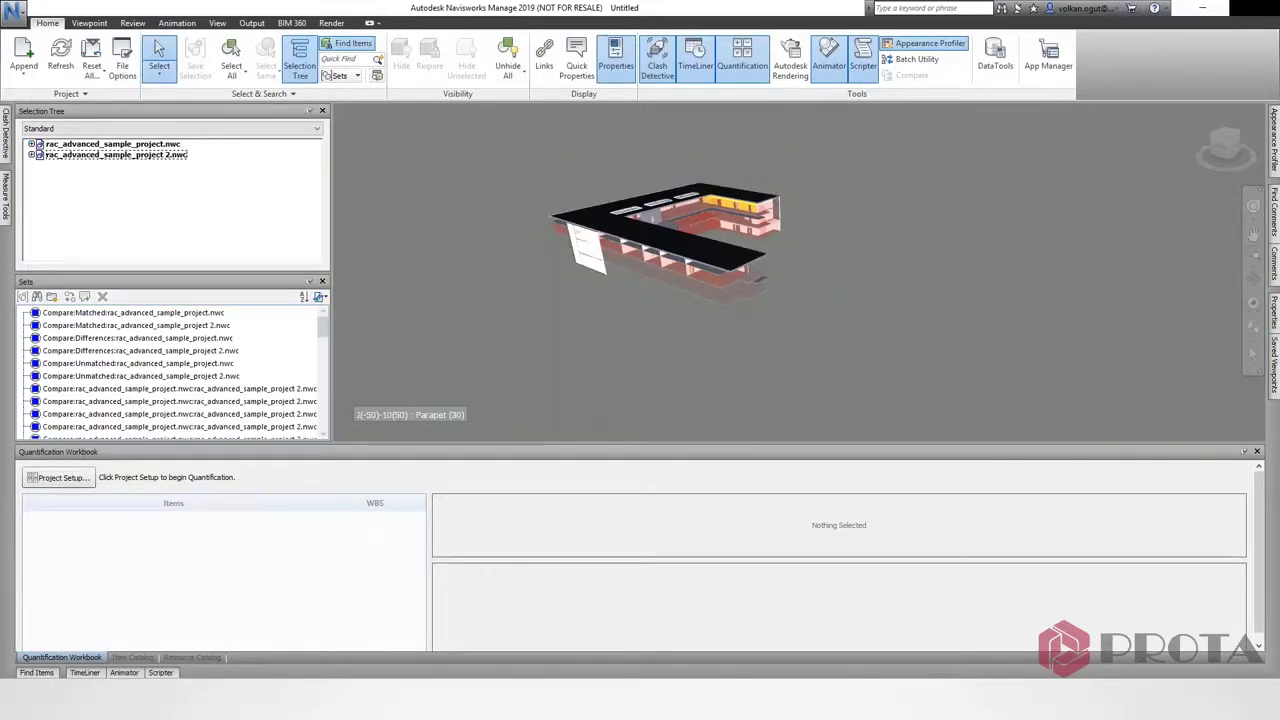
shift+middle_drag(470, 322, 560, 322)
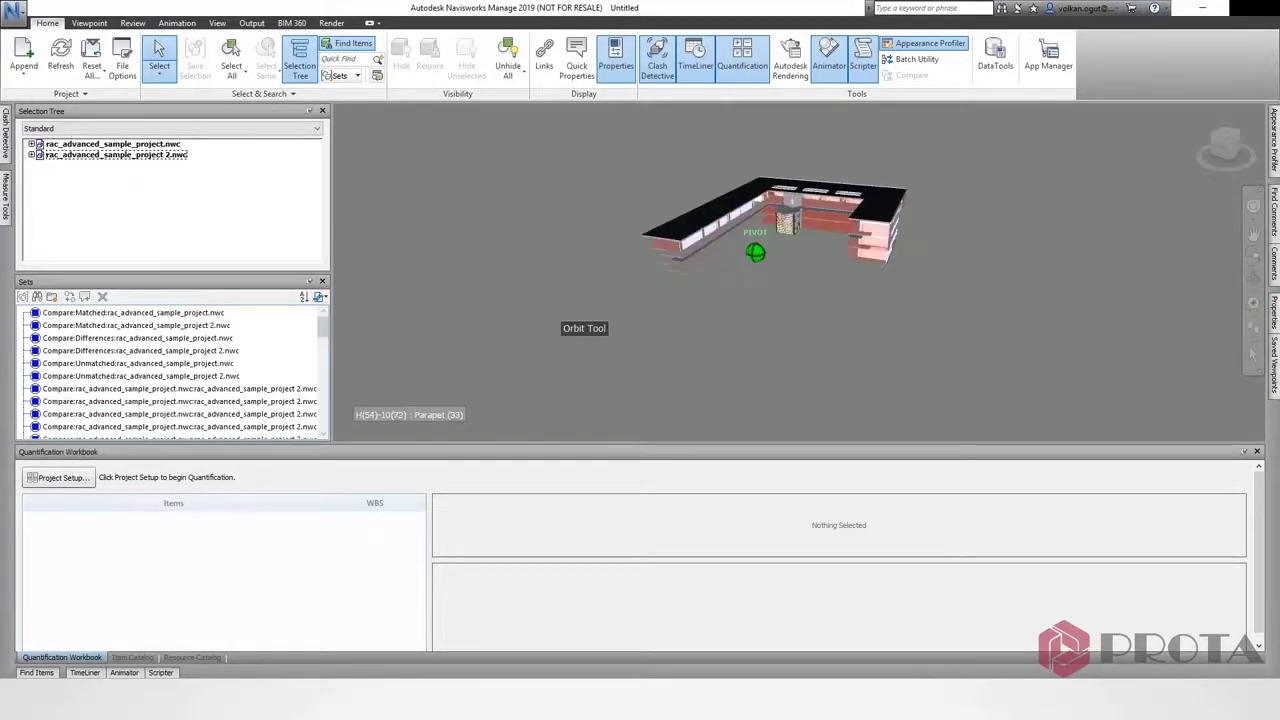
scroll(885, 188, up, 3)
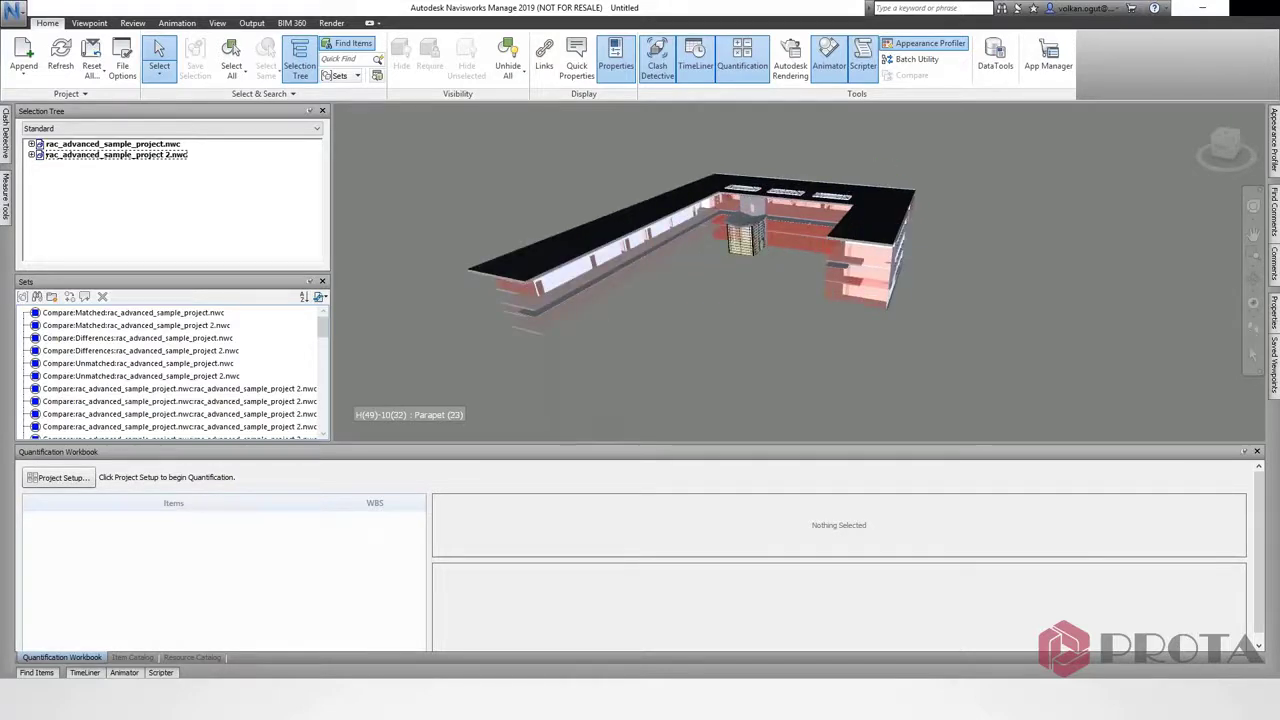
middle_drag(735, 285, 842, 255)
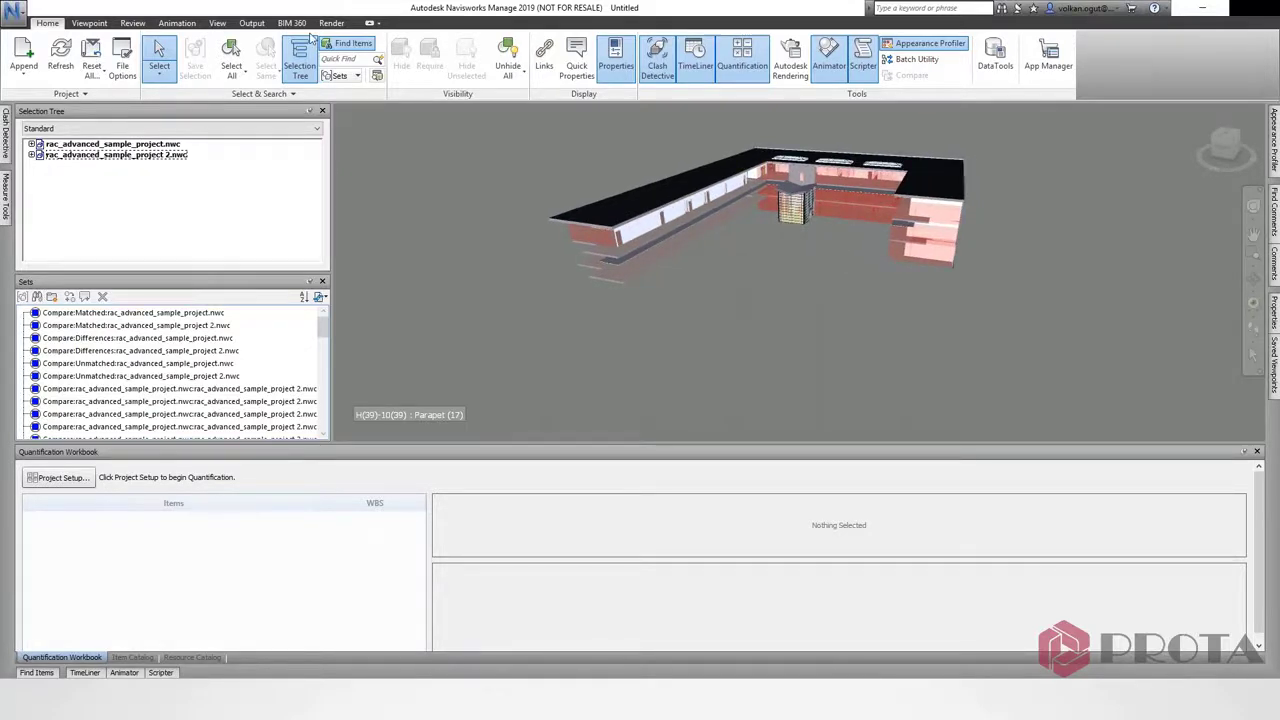
click(87, 23)
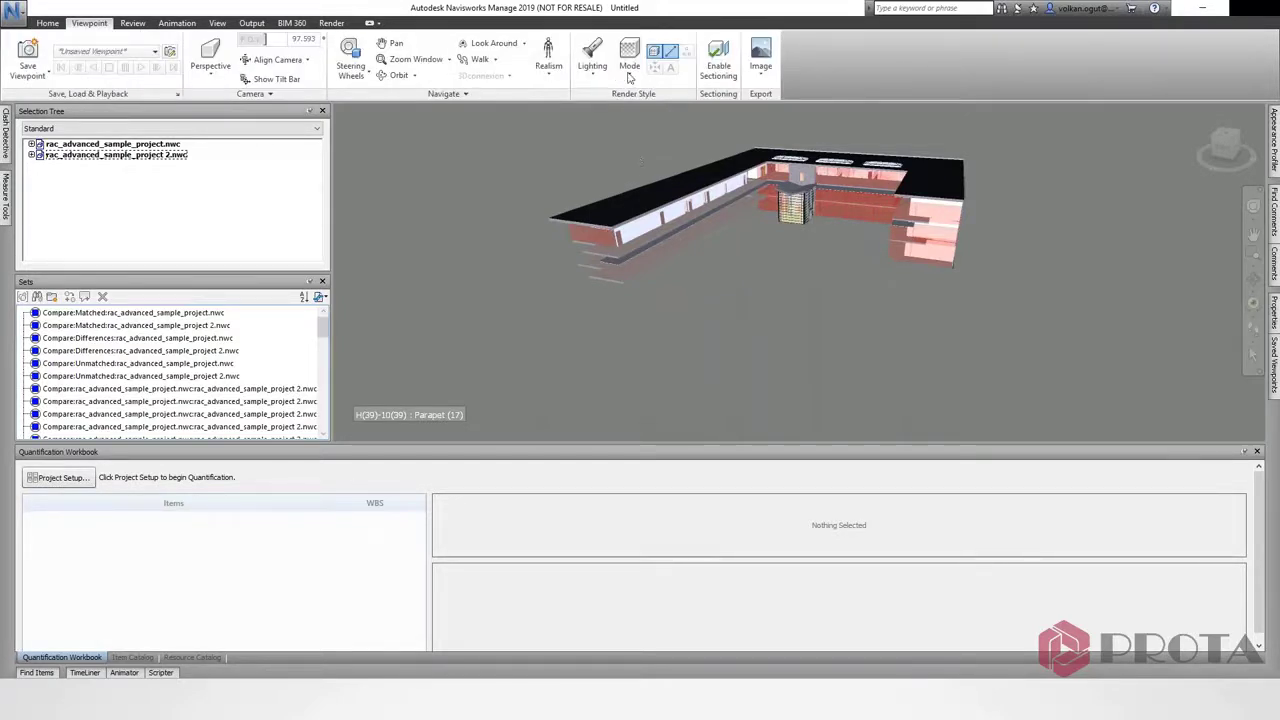
Switch the render mode to Shaded and orbit to a flatter view of the building.
click(621, 92)
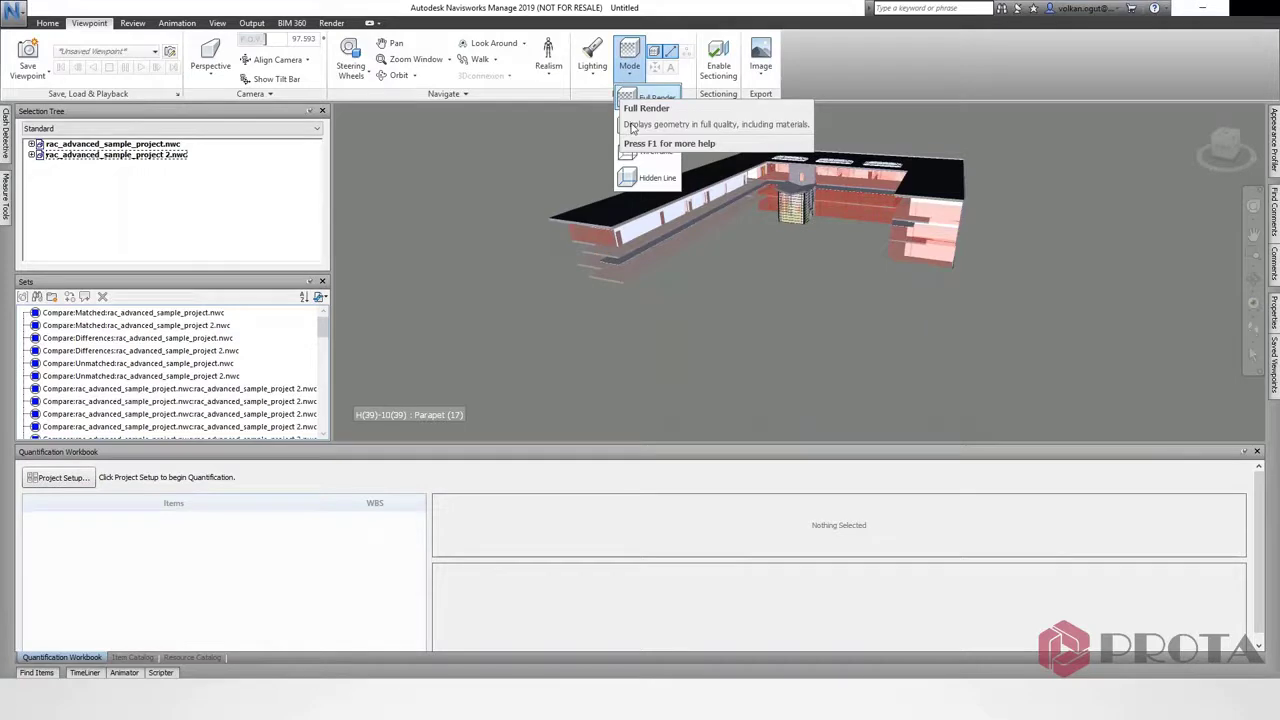
click(631, 125)
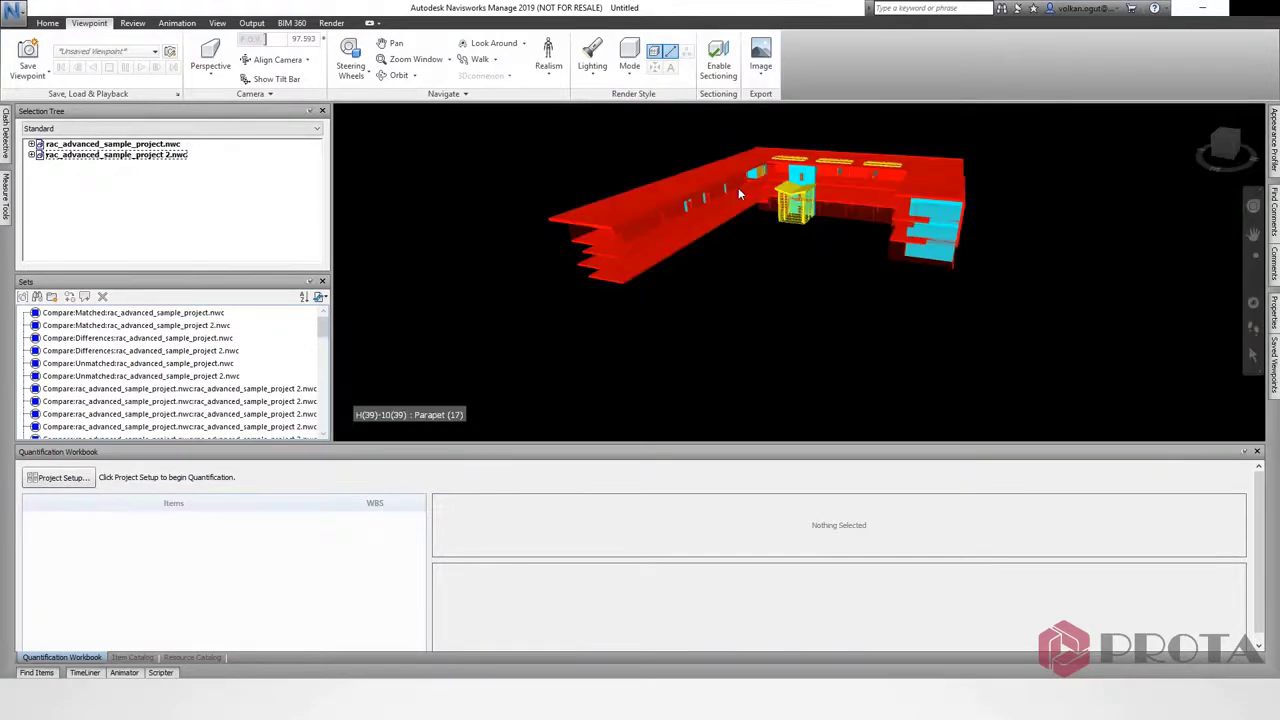
shift+middle_drag(726, 194, 660, 170)
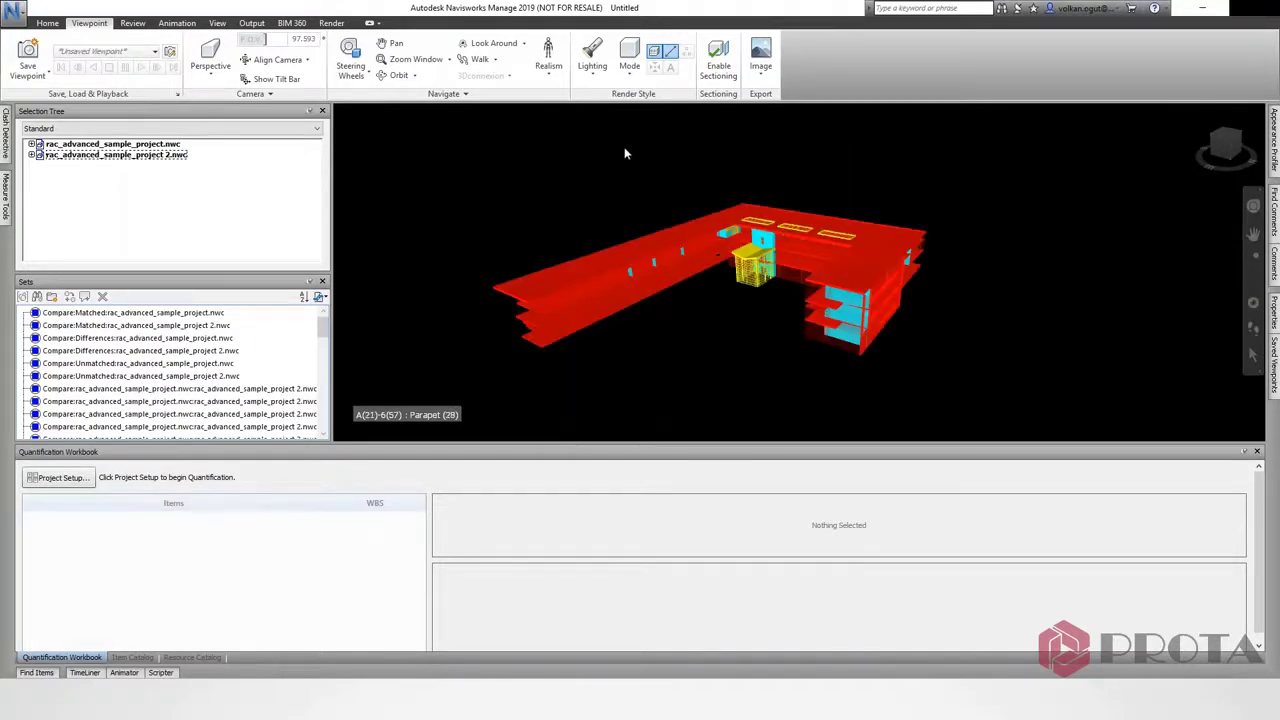
Set the scene background mode to Graduated for a blue gradient, then zoom in.
right_click(624, 150)
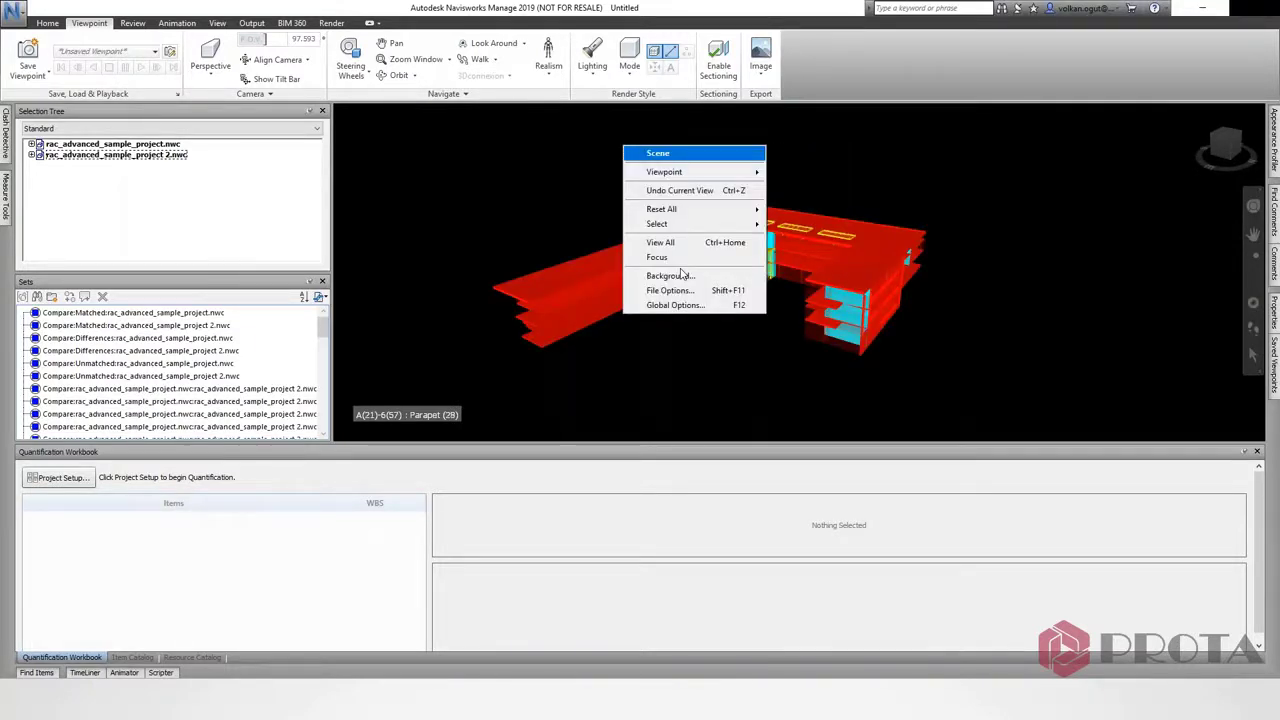
click(680, 277)
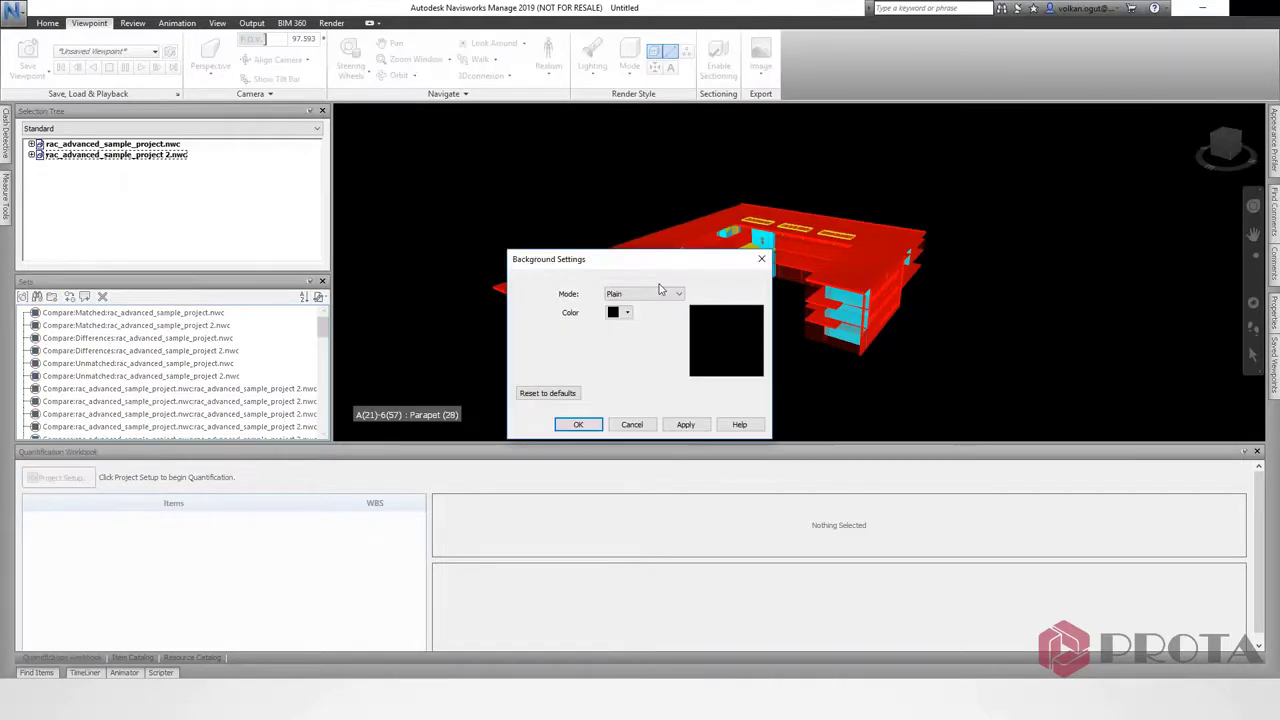
click(644, 294)
click(628, 315)
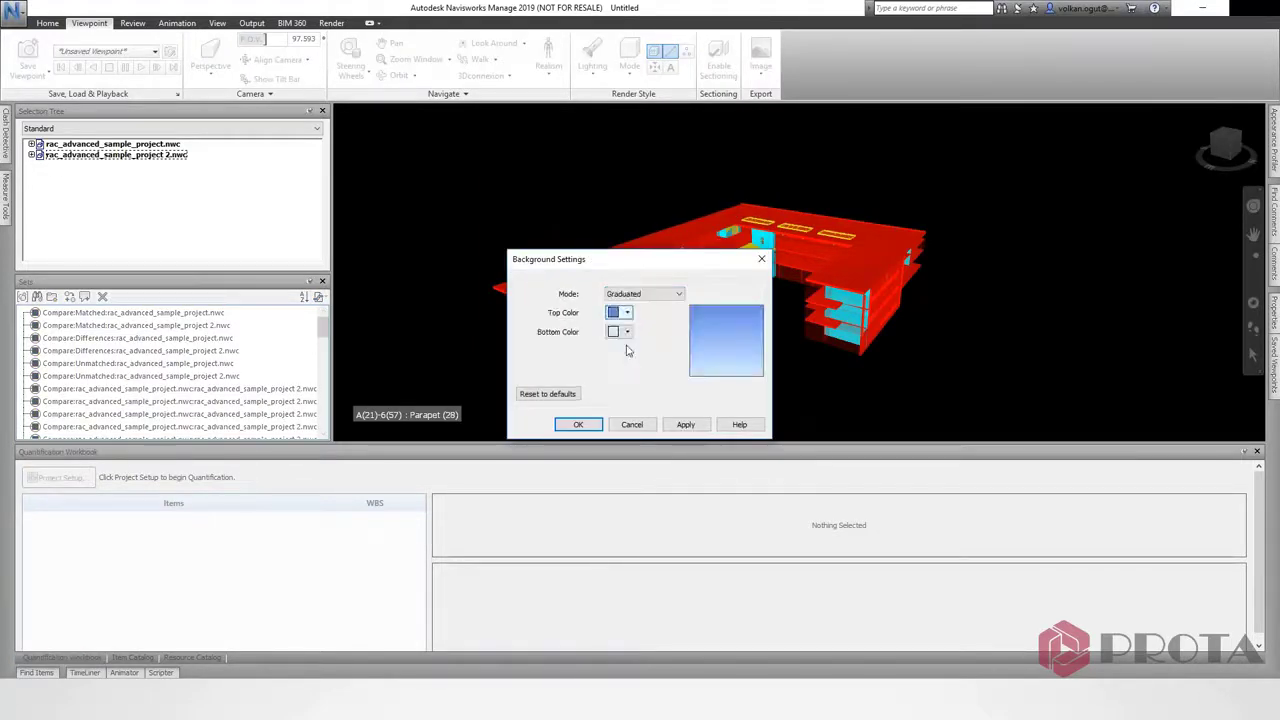
click(596, 428)
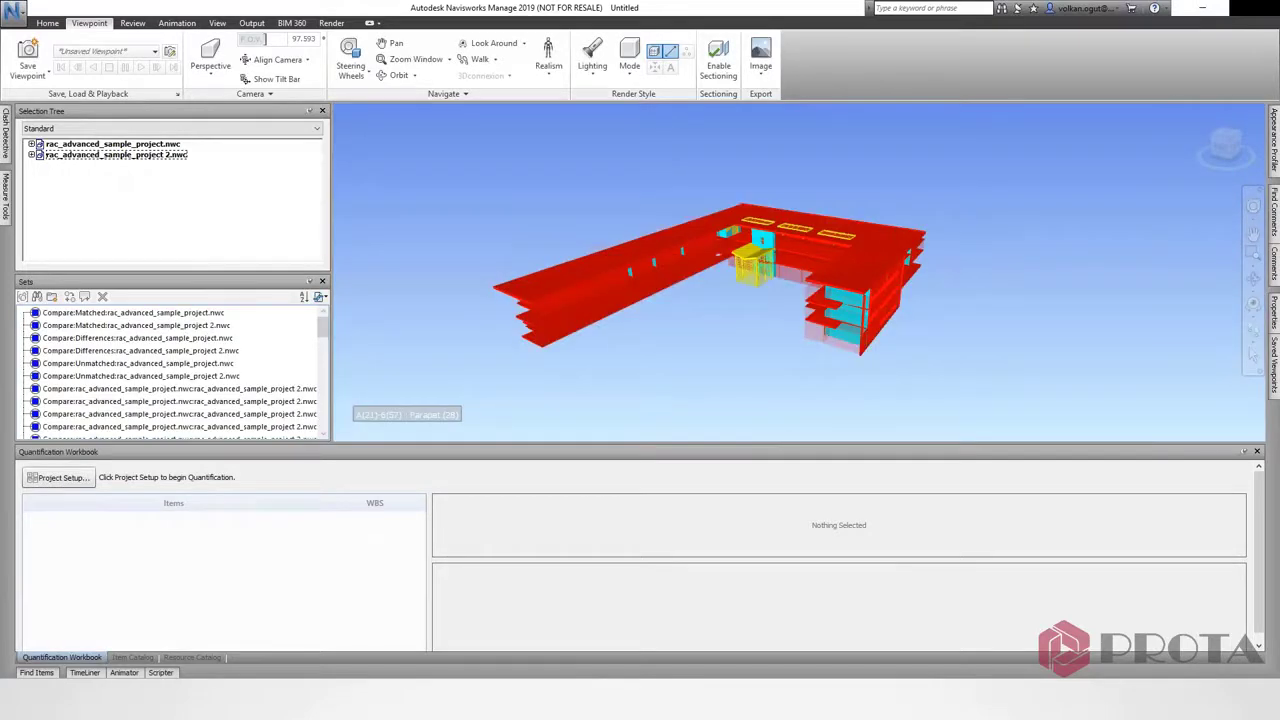
scroll(733, 235, up, 3)
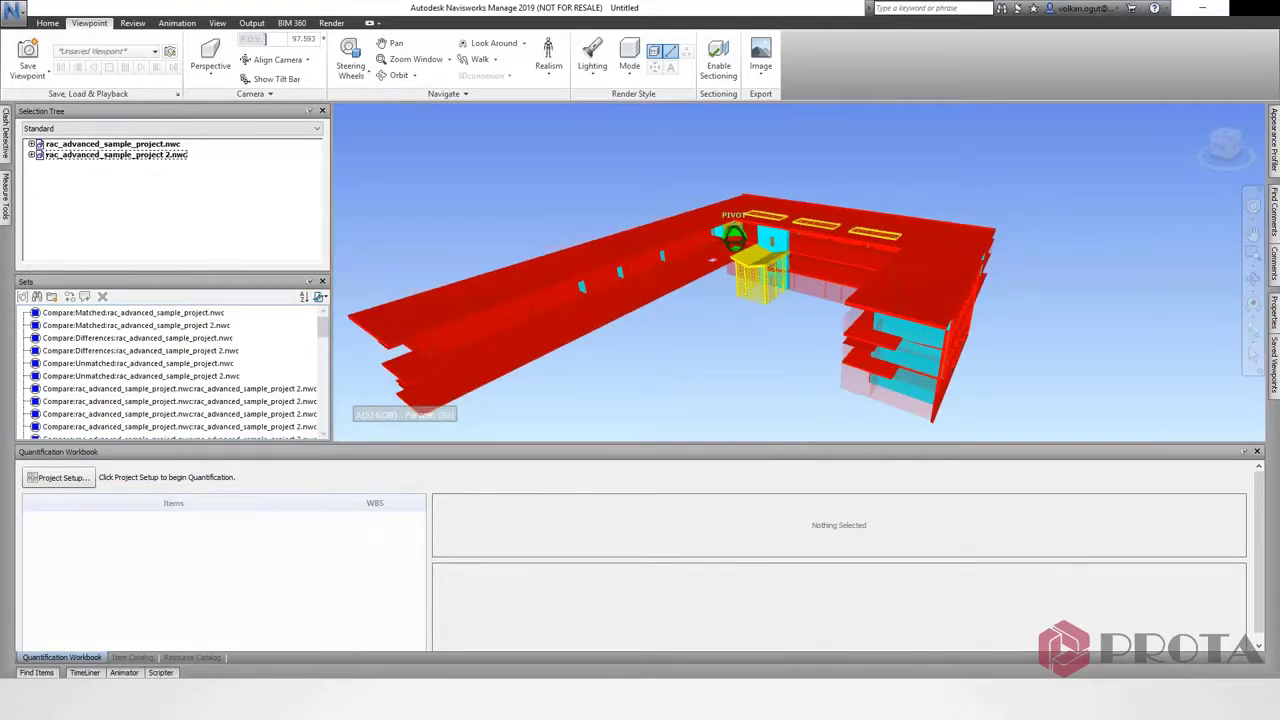
middle_drag(733, 235, 737, 219)
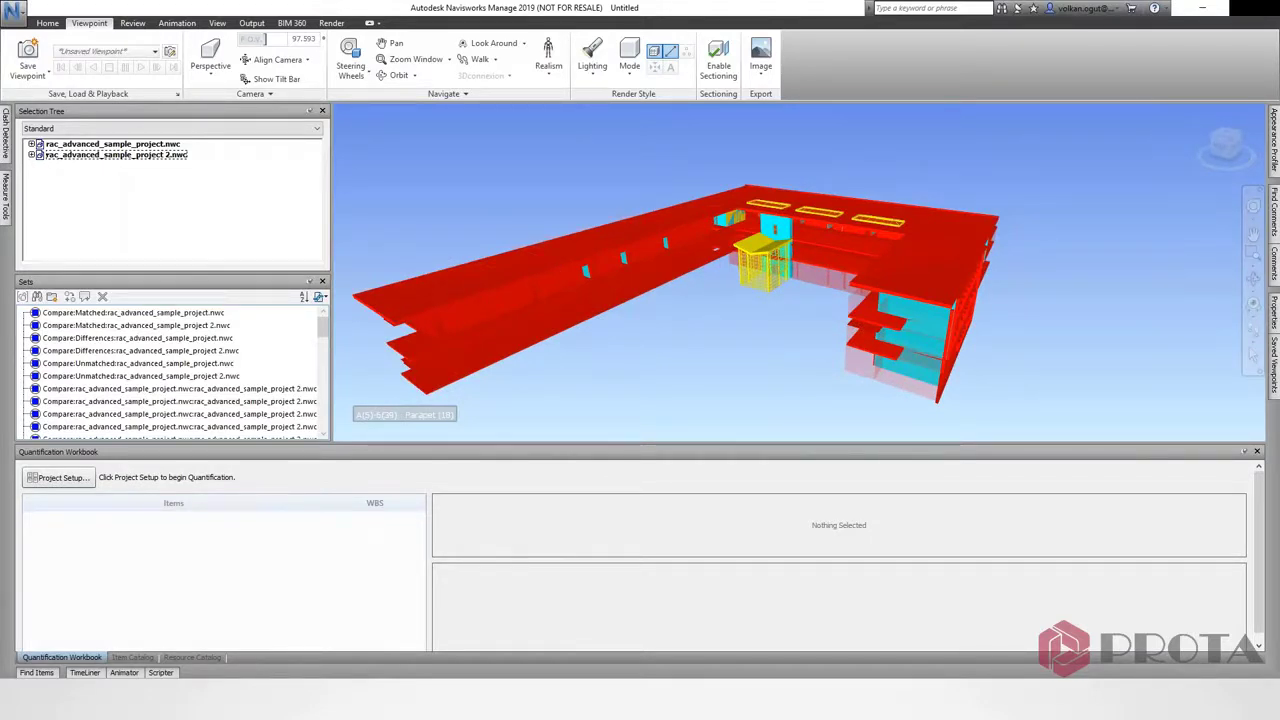
shift+middle_drag(749, 234, 741, 196)
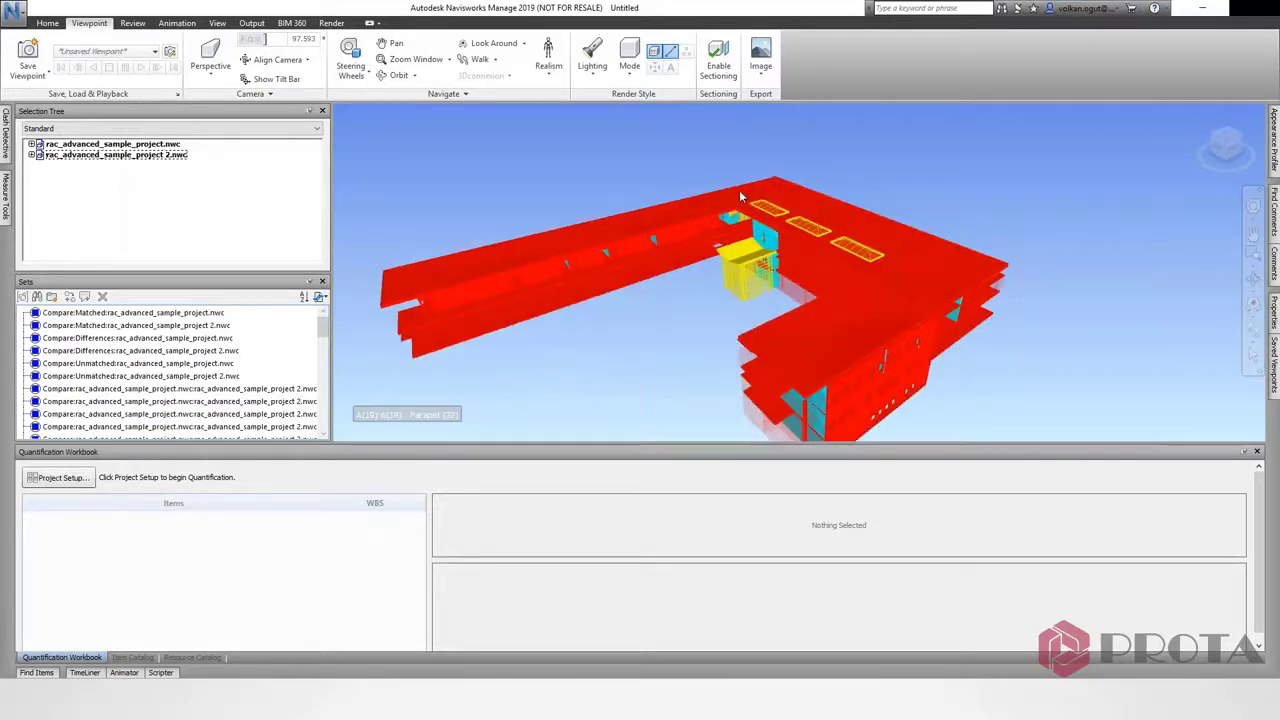
scroll(788, 264, up, 3)
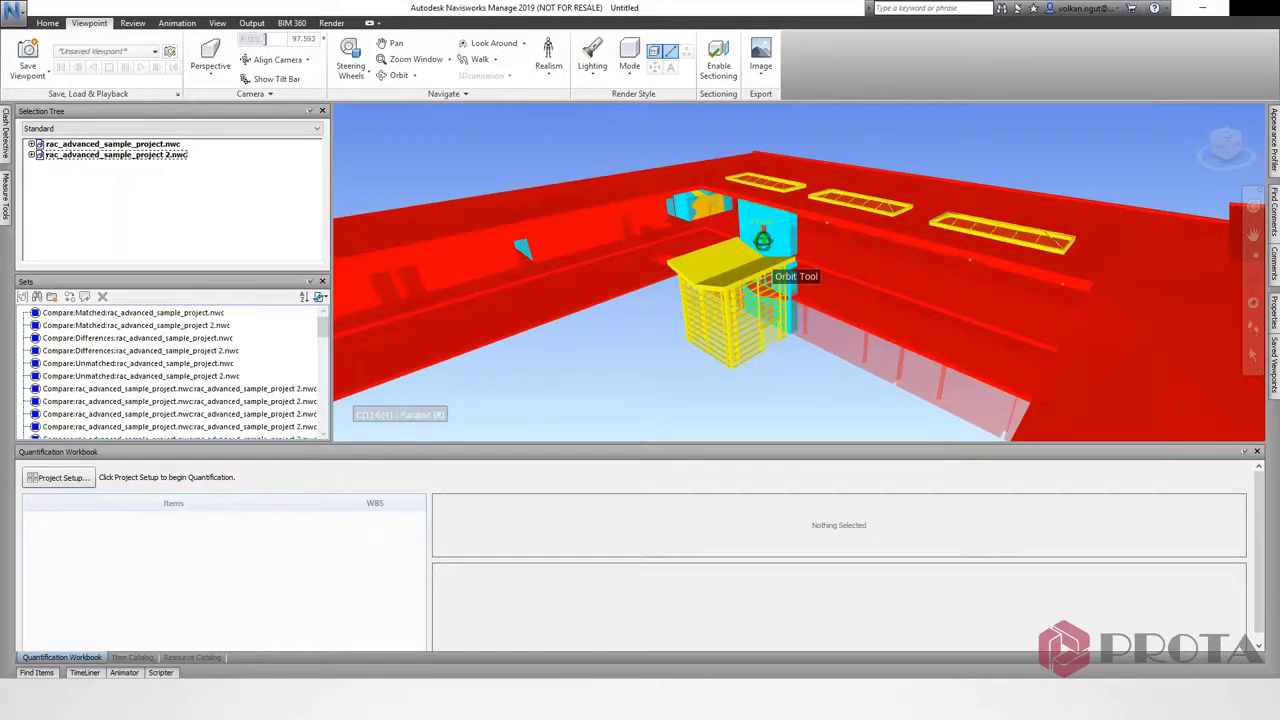
drag(762, 240, 753, 235)
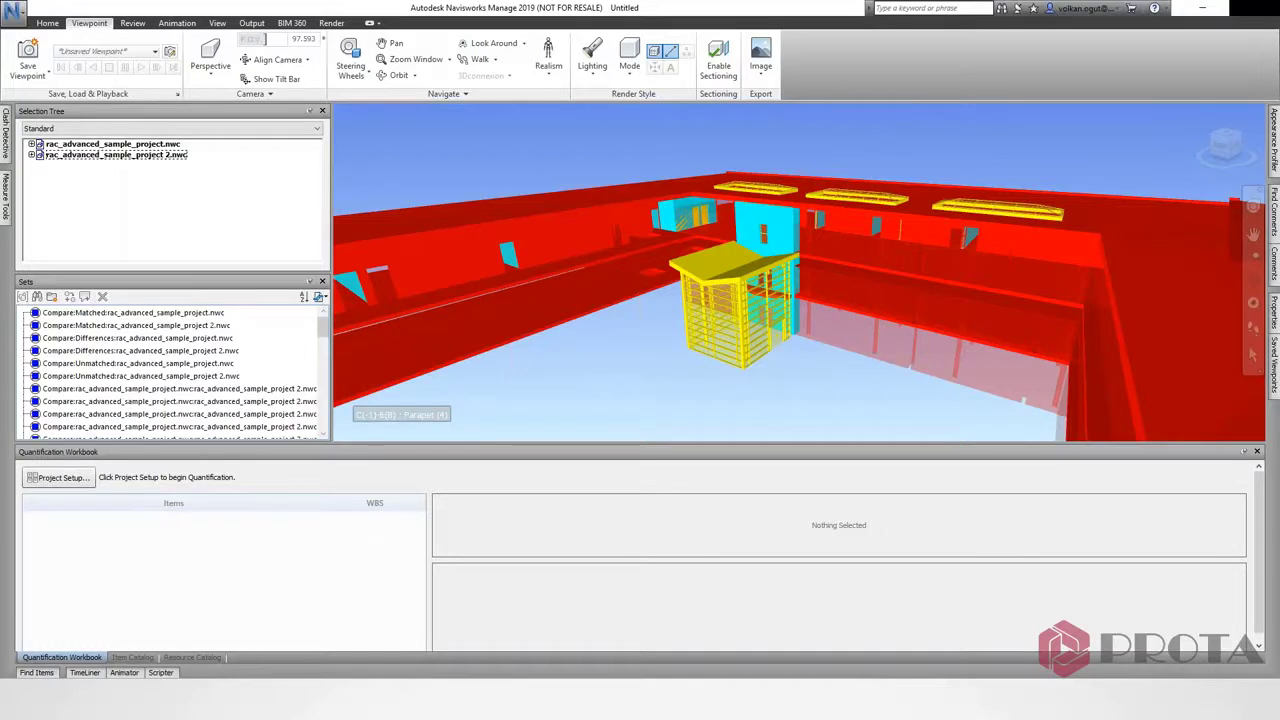
mouse_move(750, 280)
middle_down()
mouse_move(766, 288)
mouse_move(679, 262)
middle_up()
scroll(768, 288, down, 3)
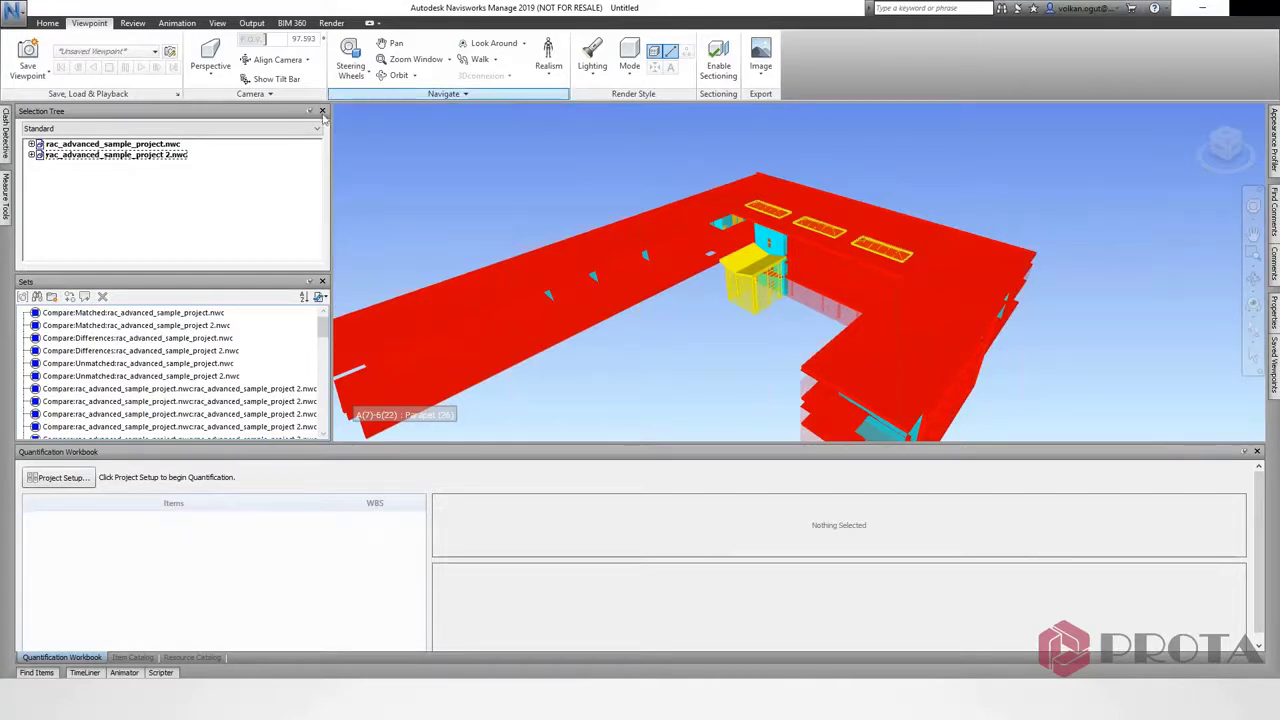
Unhide all elements, orbit out, and select the Compare:Matched:rac_advanced_sample_project 2.nwc set.
click(48, 23)
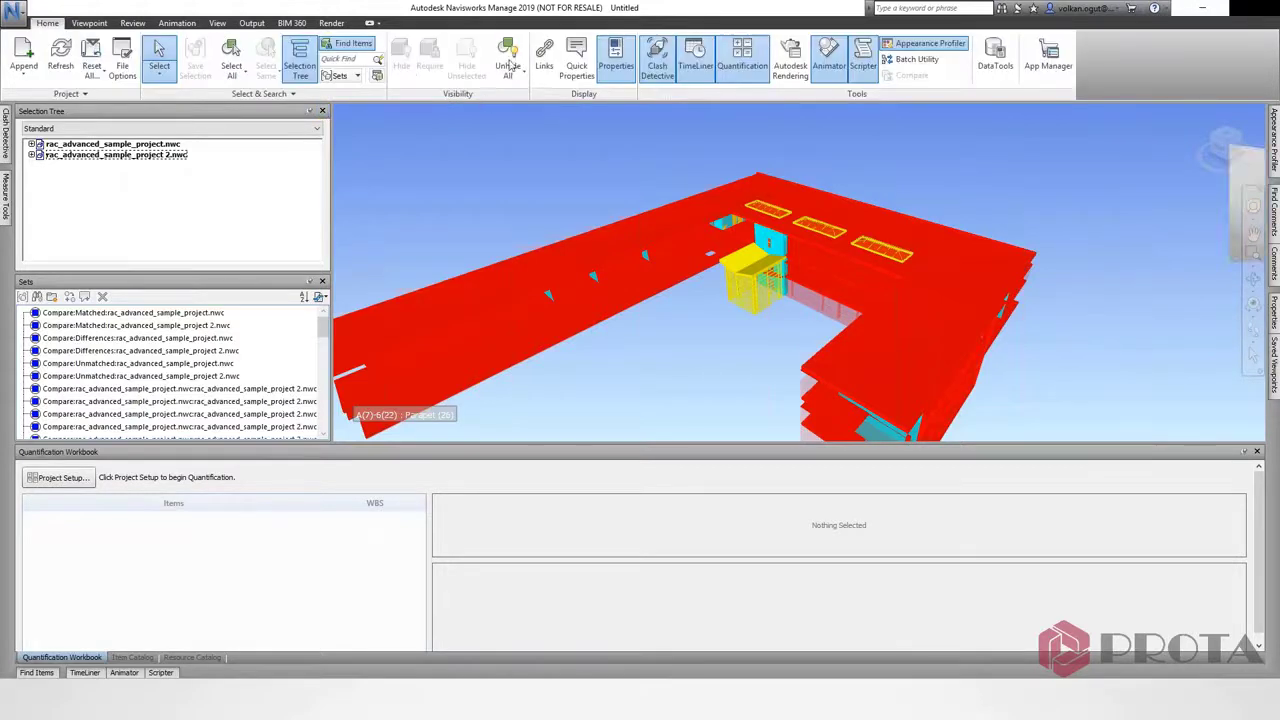
click(510, 63)
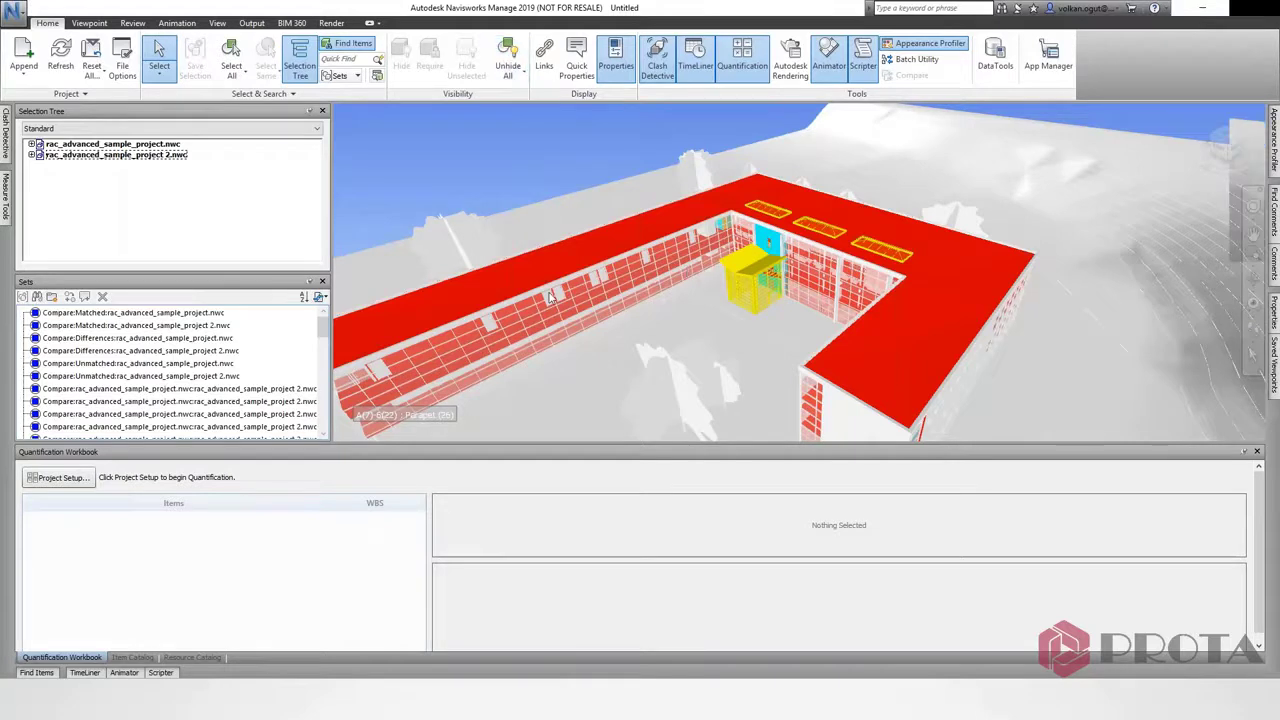
shift+middle_drag(549, 298, 754, 222)
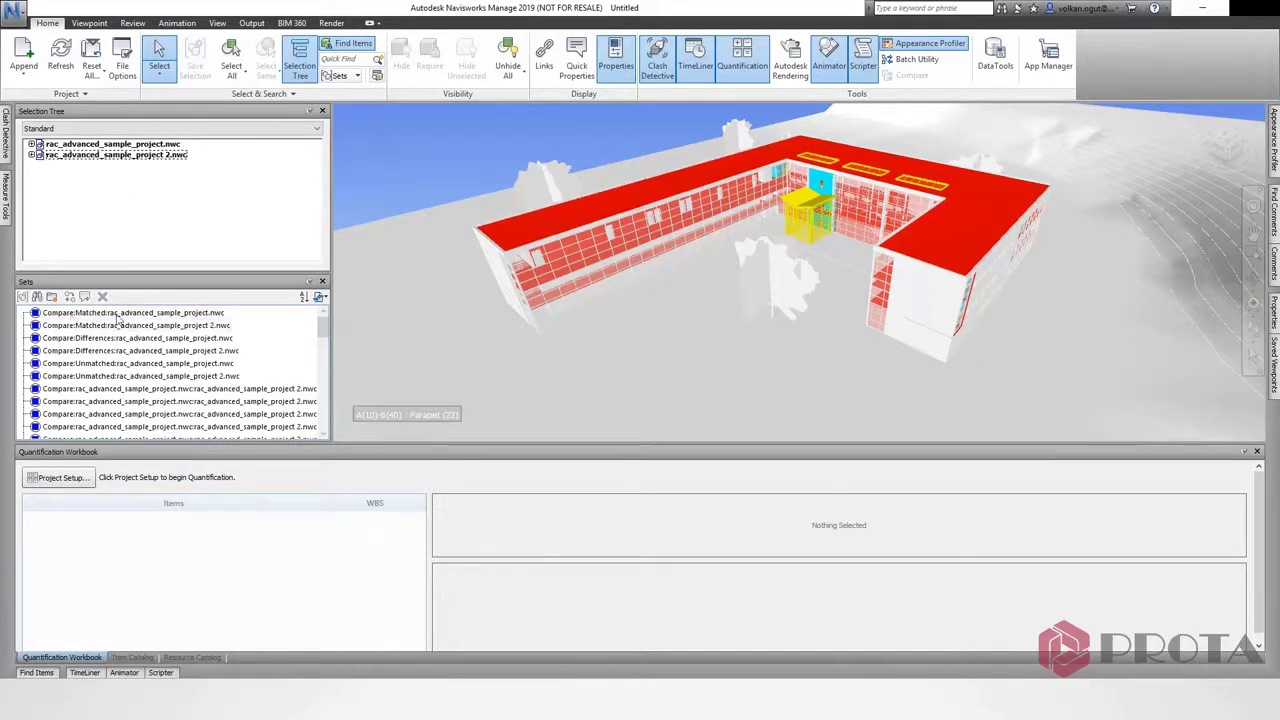
click(120, 326)
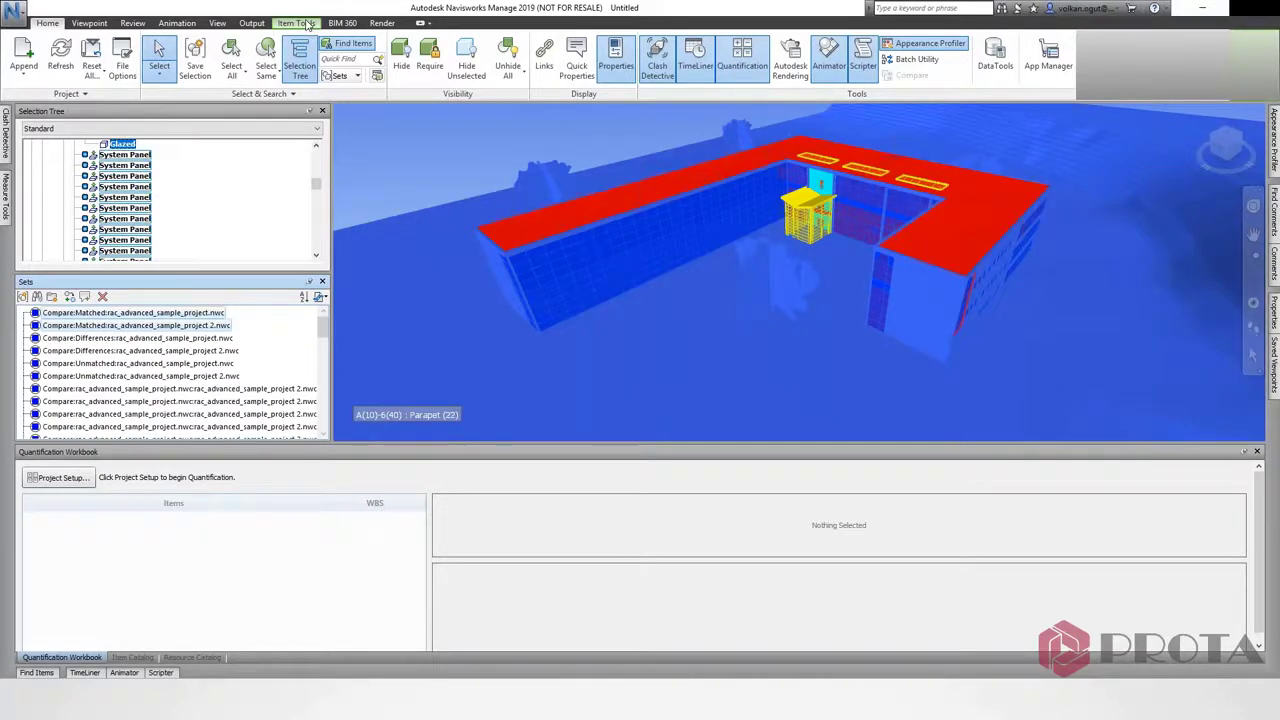
click(298, 23)
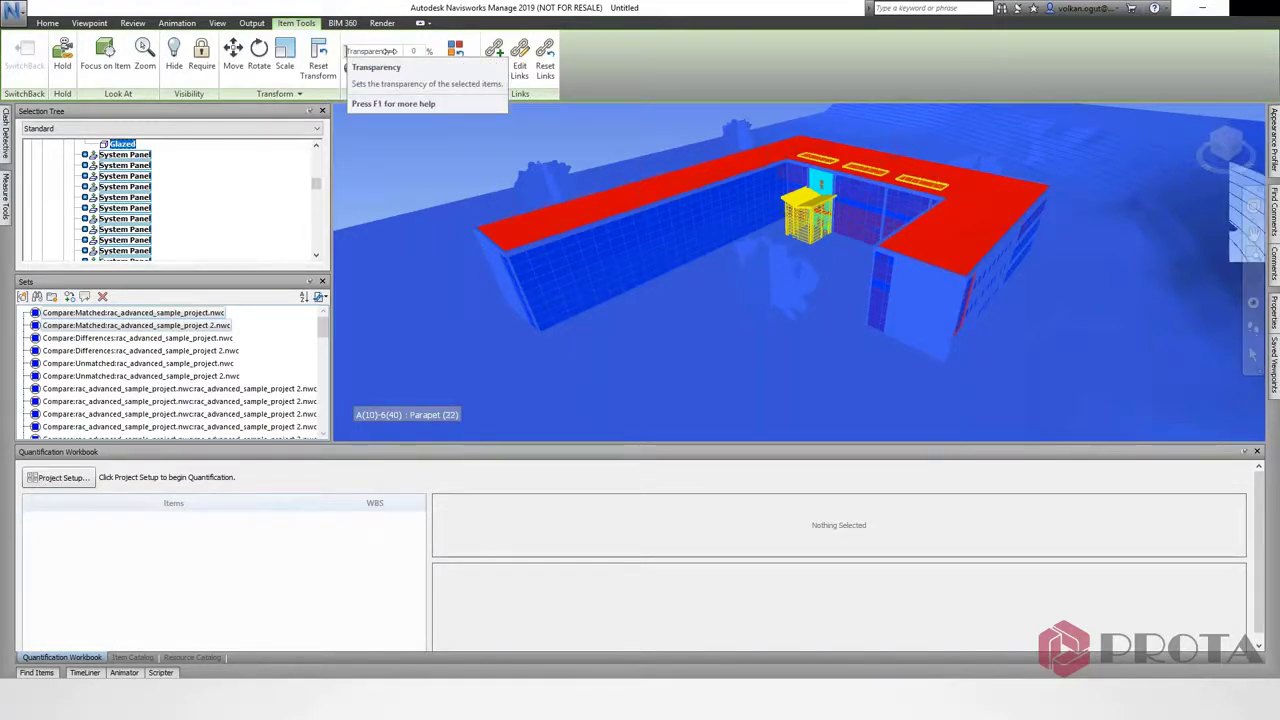
drag(390, 51, 373, 51)
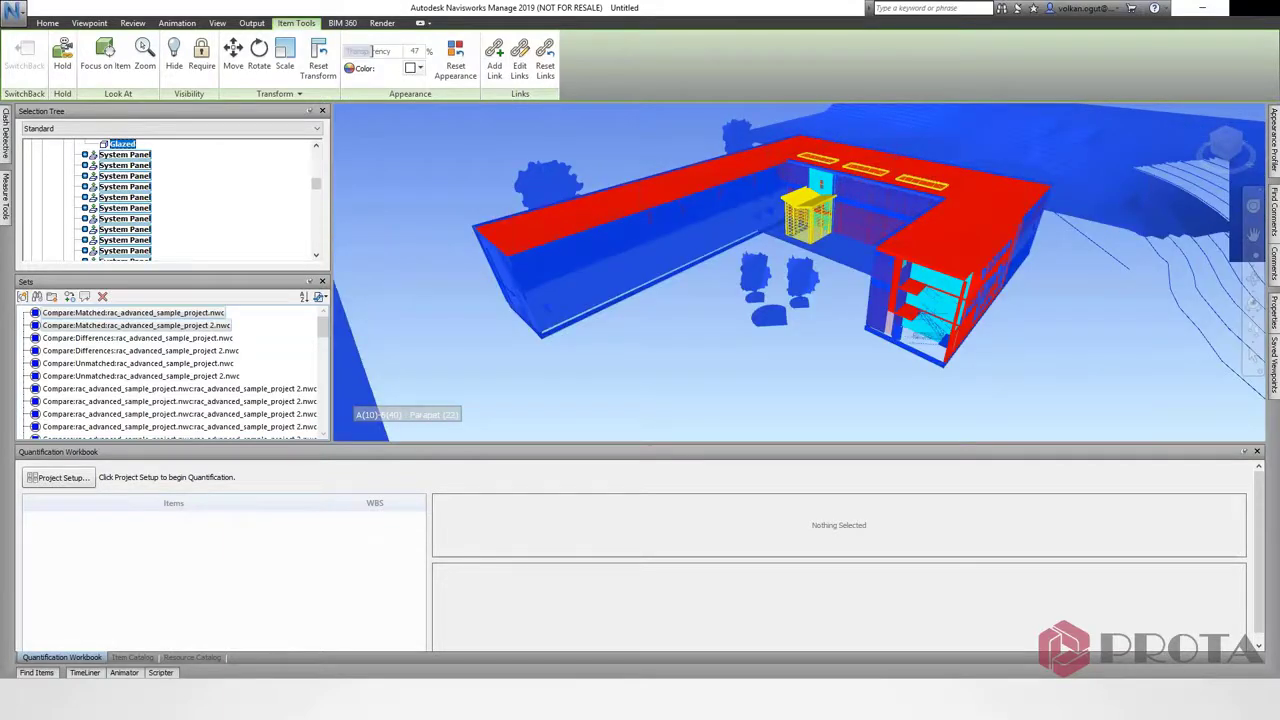
click(455, 58)
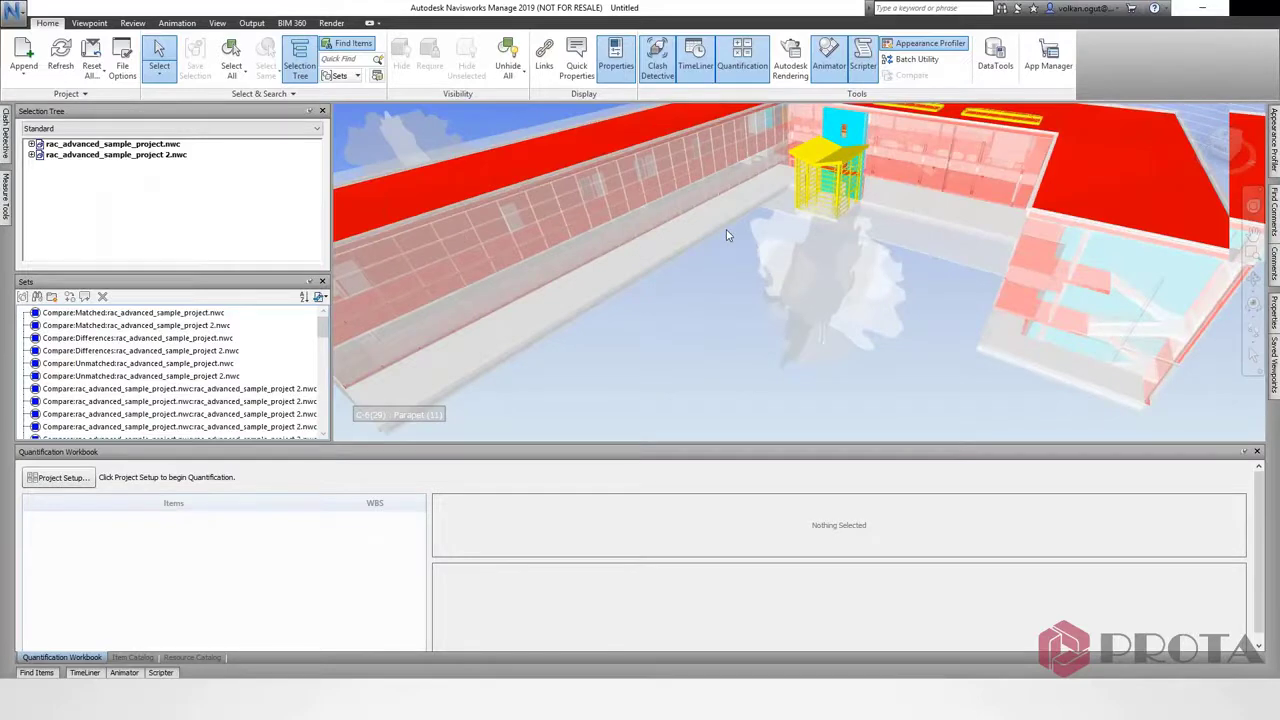
shift+middle_drag(726, 235, 778, 211)
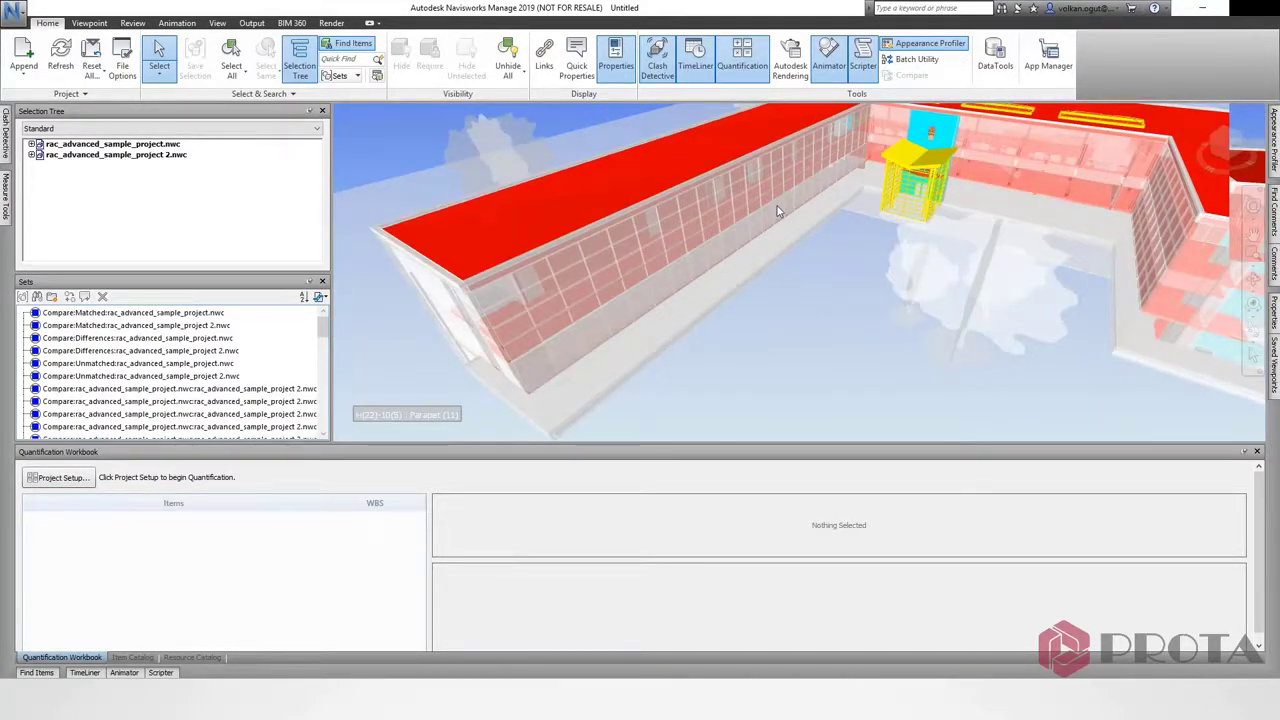
shift+middle_drag(778, 211, 778, 250)
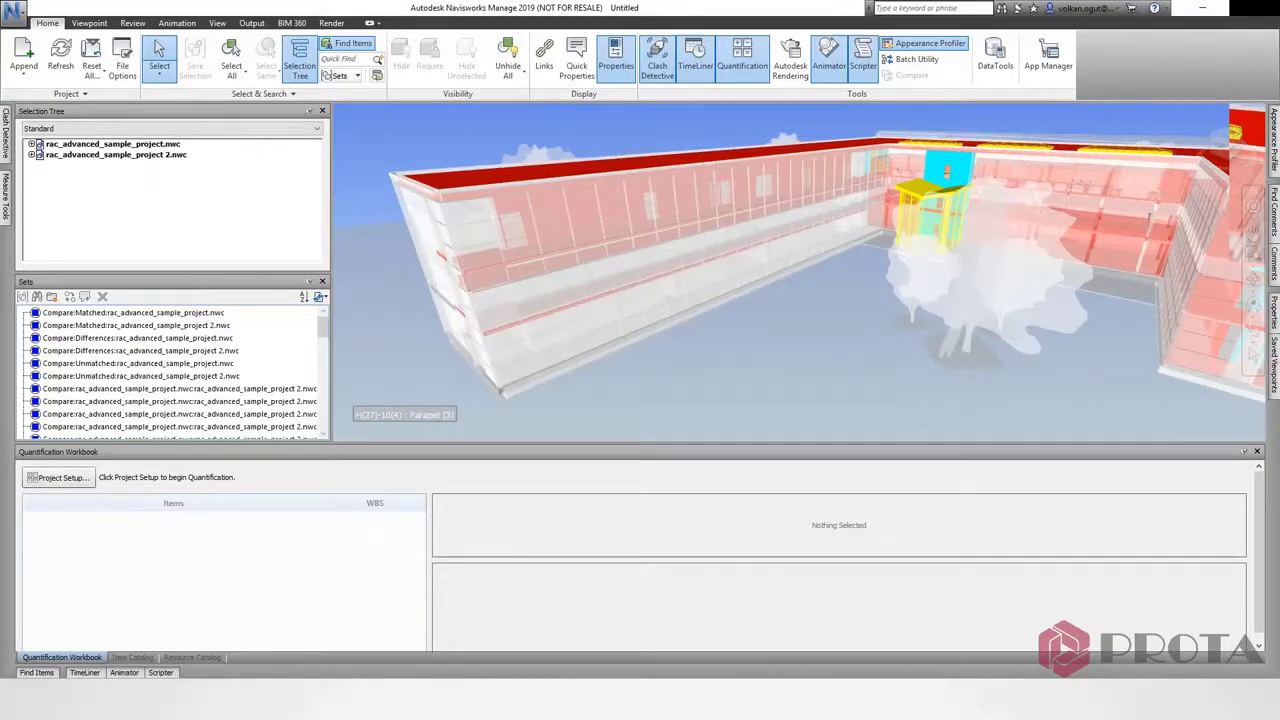
mouse_move(1040, 210)
shift+middle_down()
mouse_move(1092, 197)
mouse_move(1060, 205)
shift+middle_up()
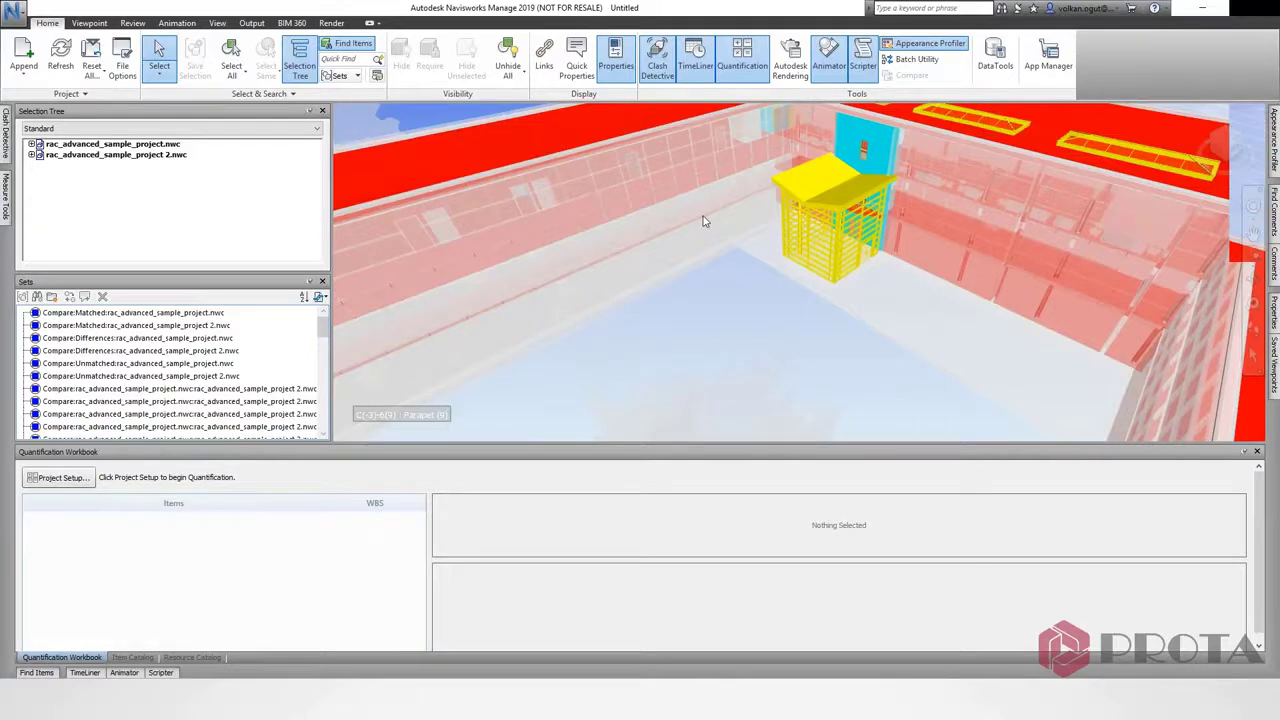
scroll(703, 221, down, 3)
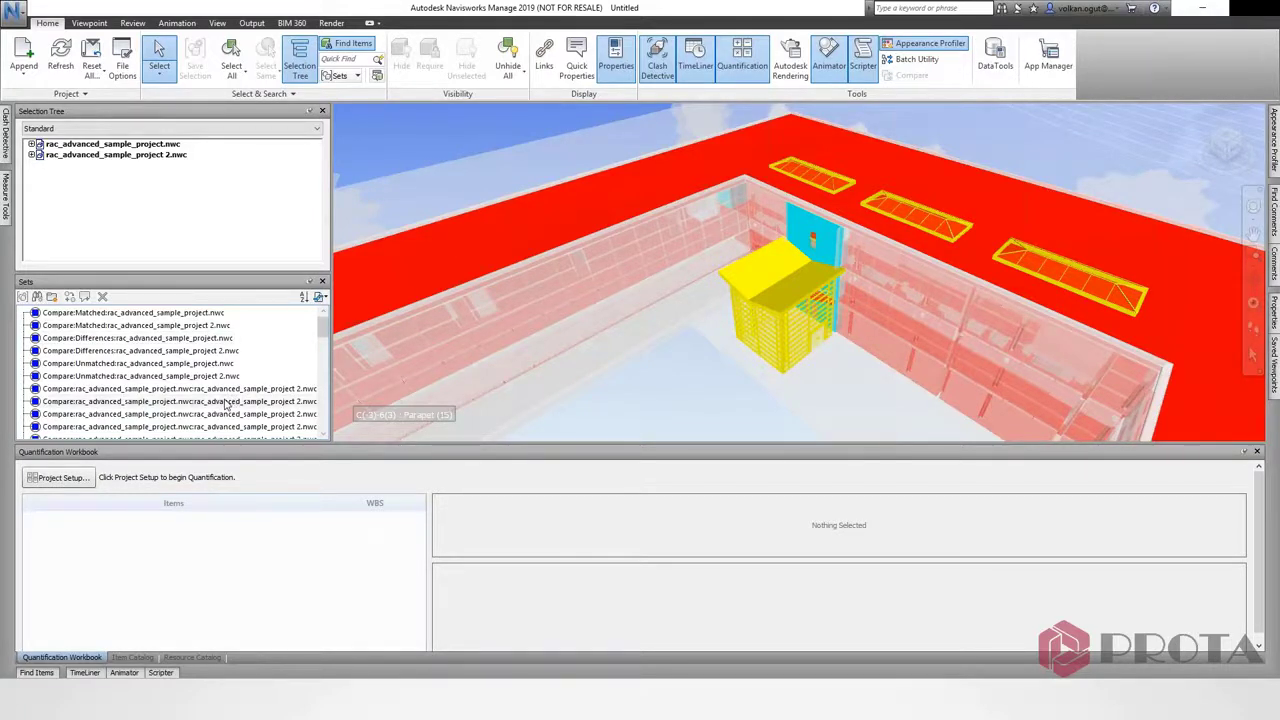
Check several Compare sets, tracing the changed Ceiling Tile 600 x 600, then close in via the ViewCube.
click(225, 401)
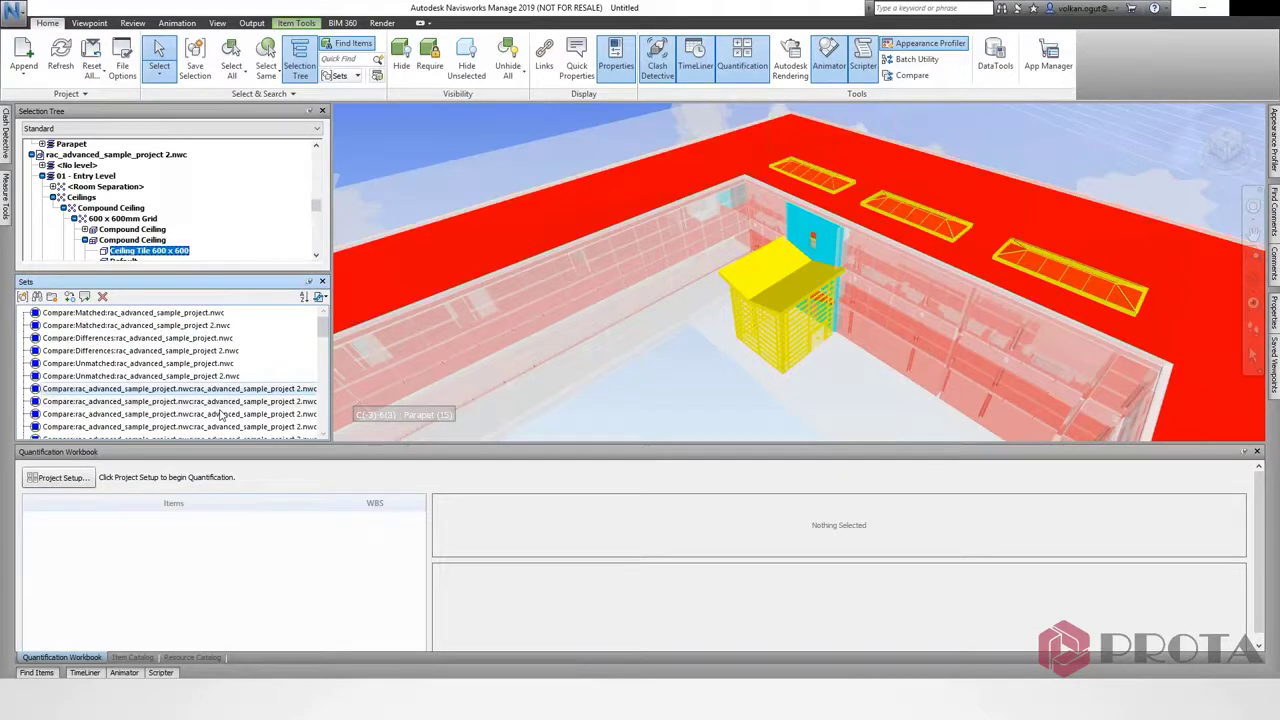
click(215, 413)
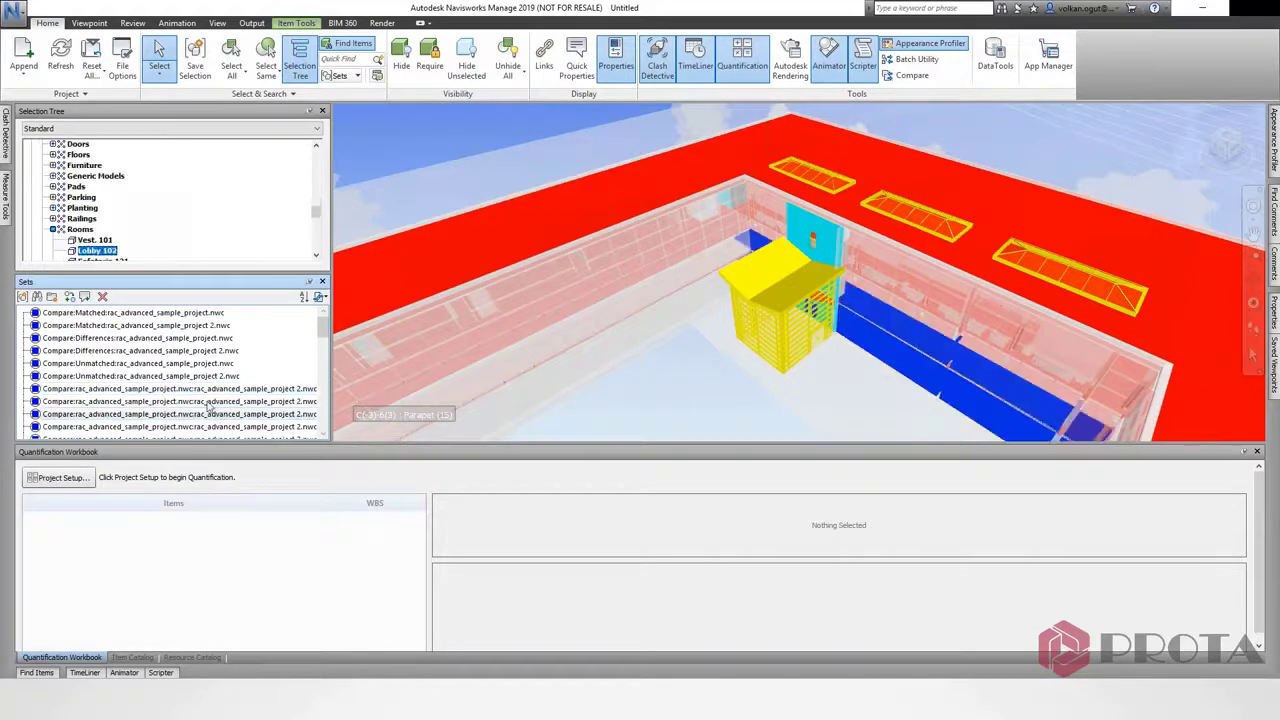
click(209, 407)
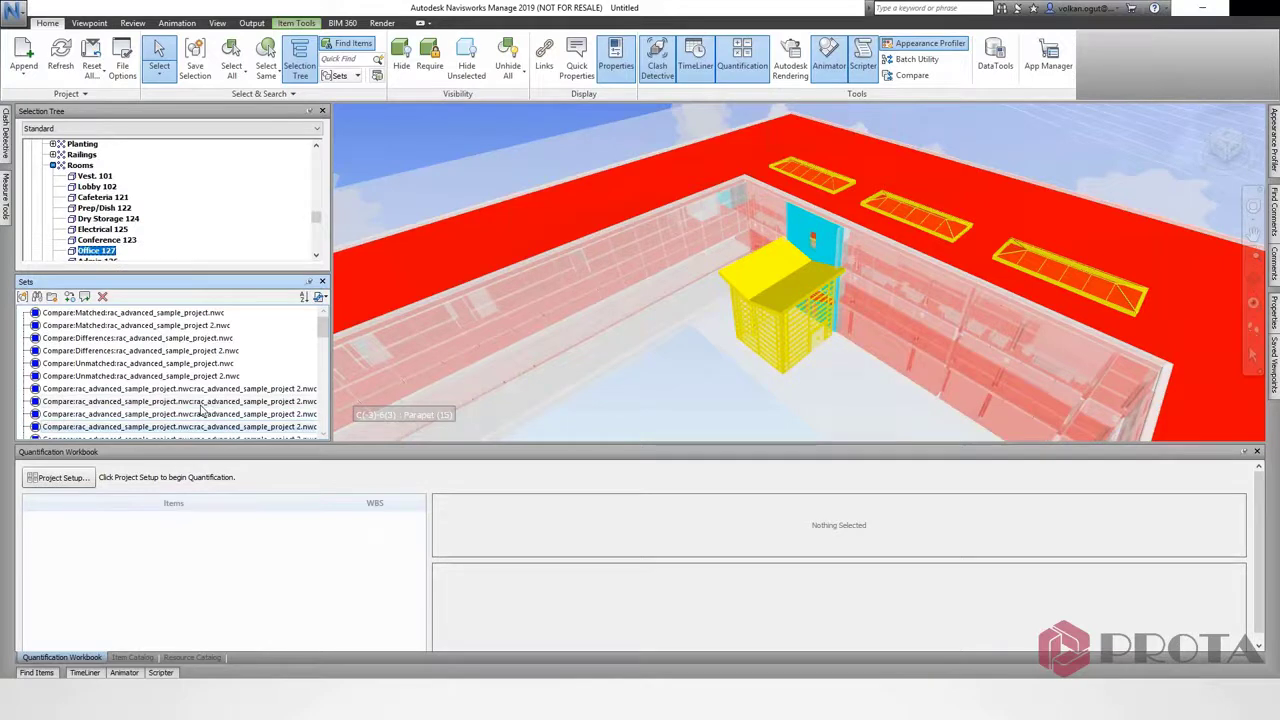
click(250, 389)
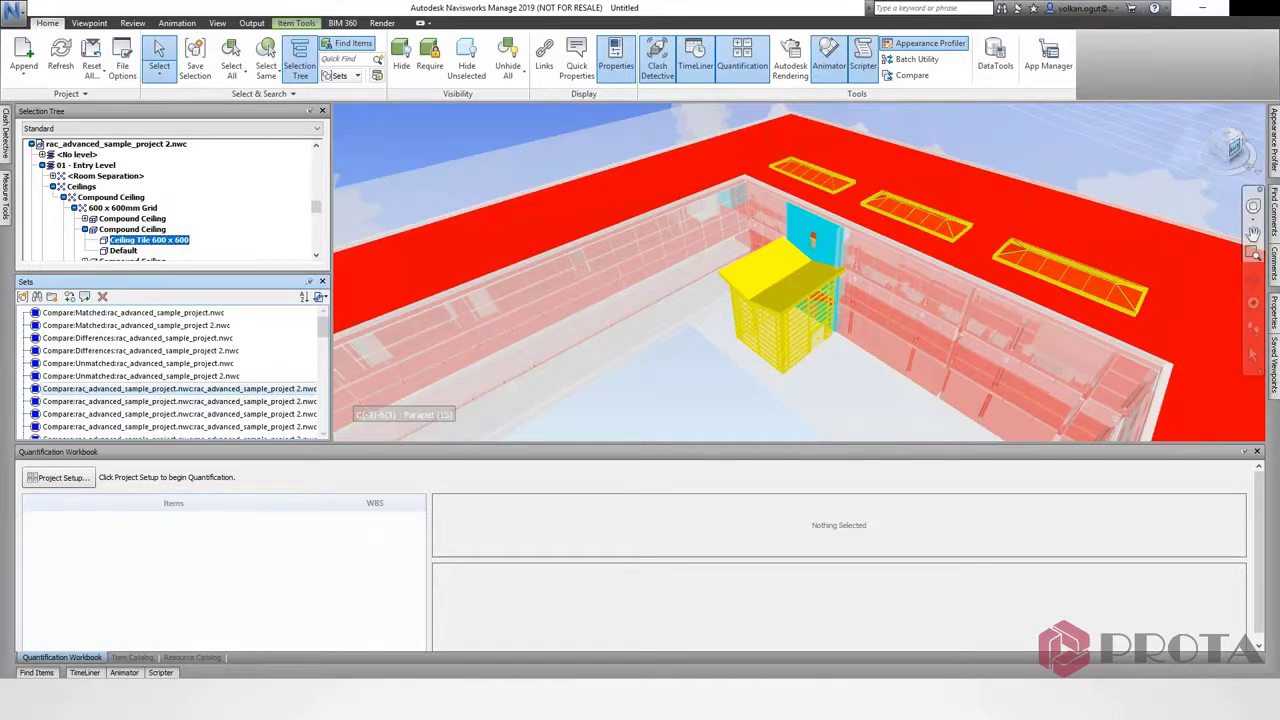
click(1222, 150)
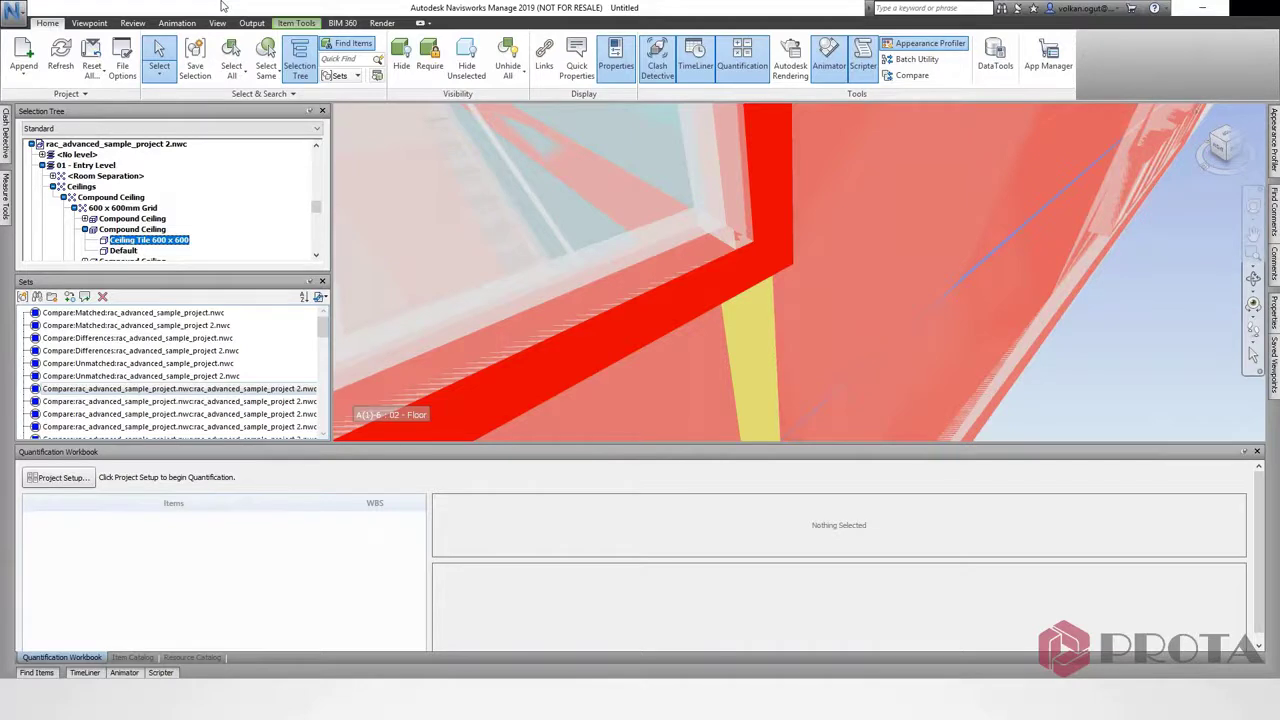
Open rac_advanced_sample_project.nwc, declining to save the current untitled session.
click(14, 12)
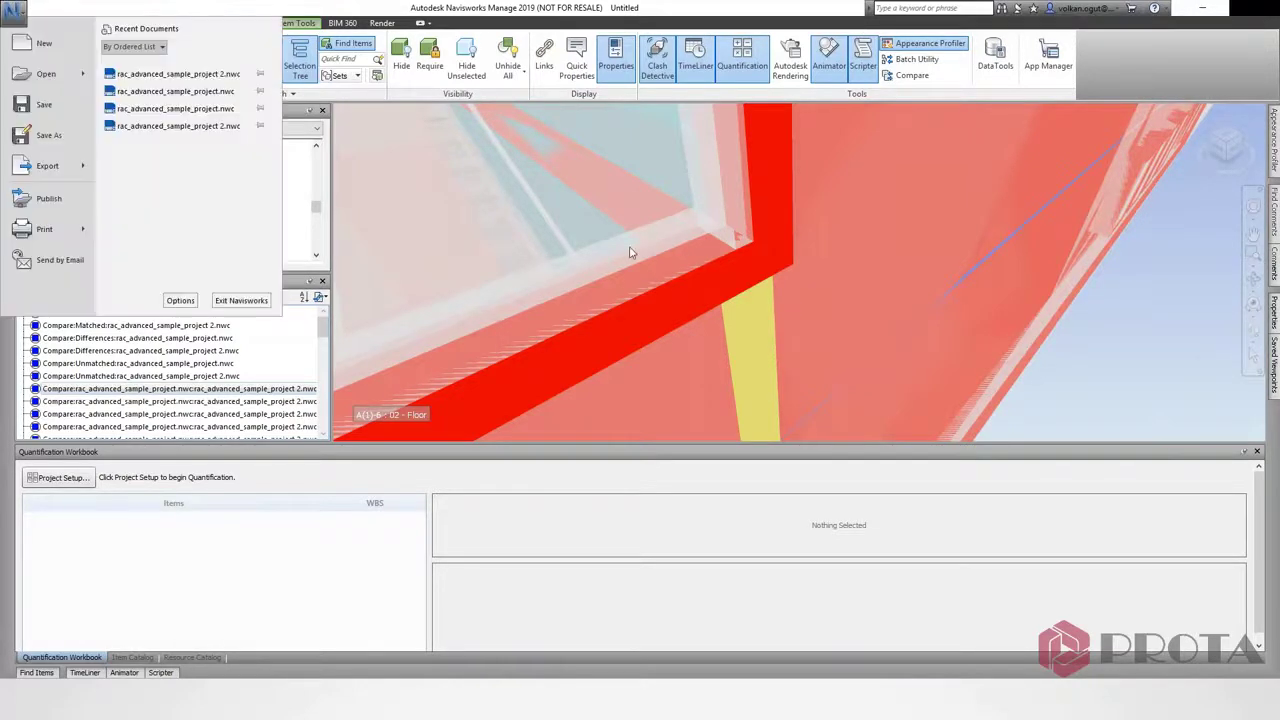
key(ctrl+o)
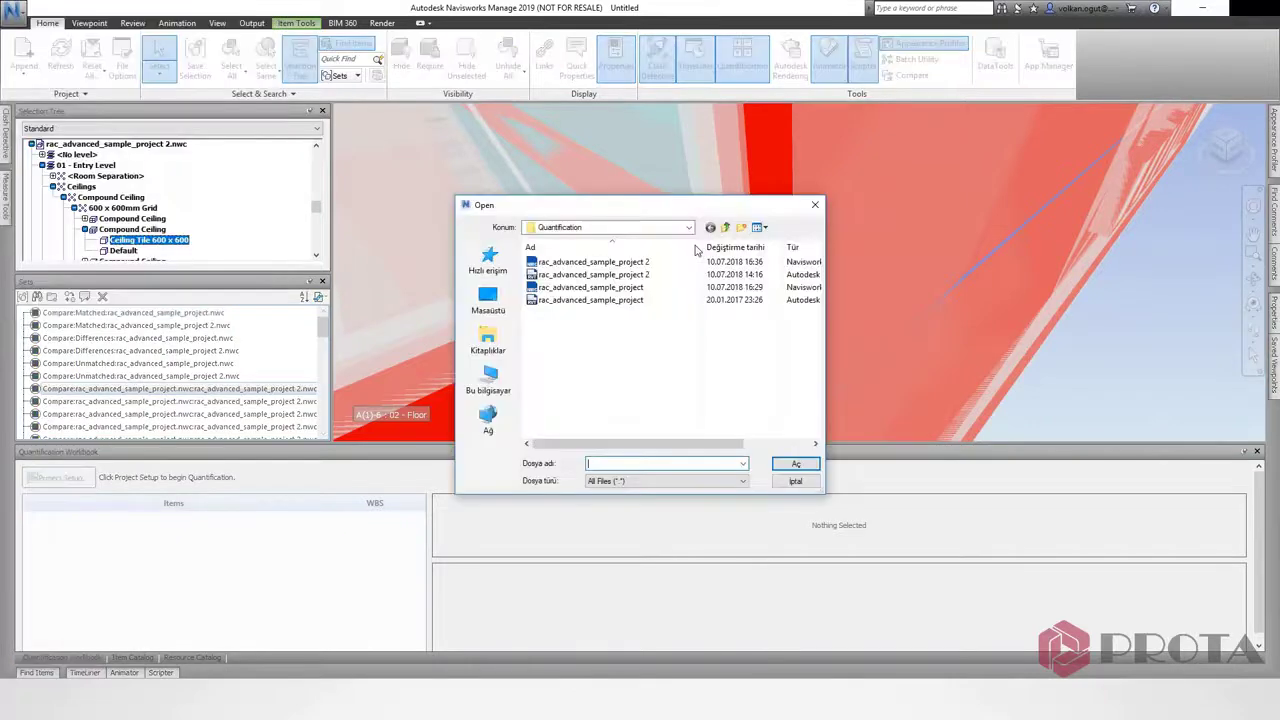
click(584, 288)
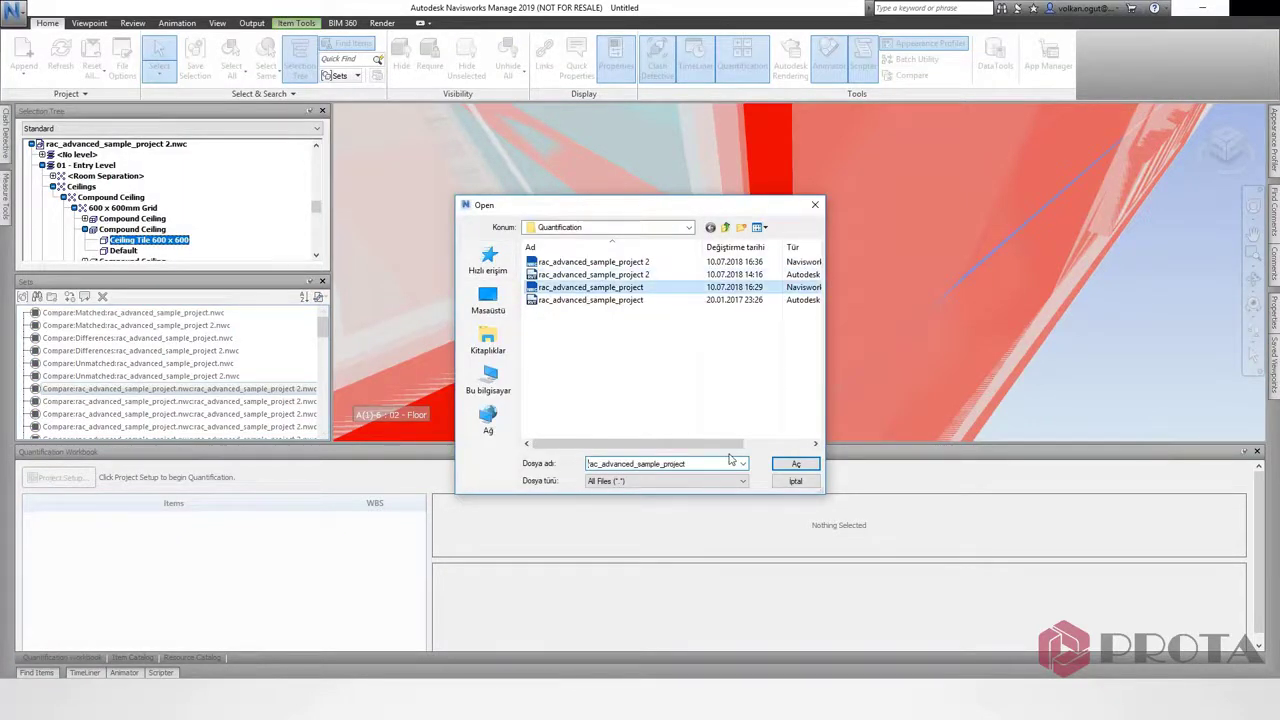
click(791, 463)
click(668, 408)
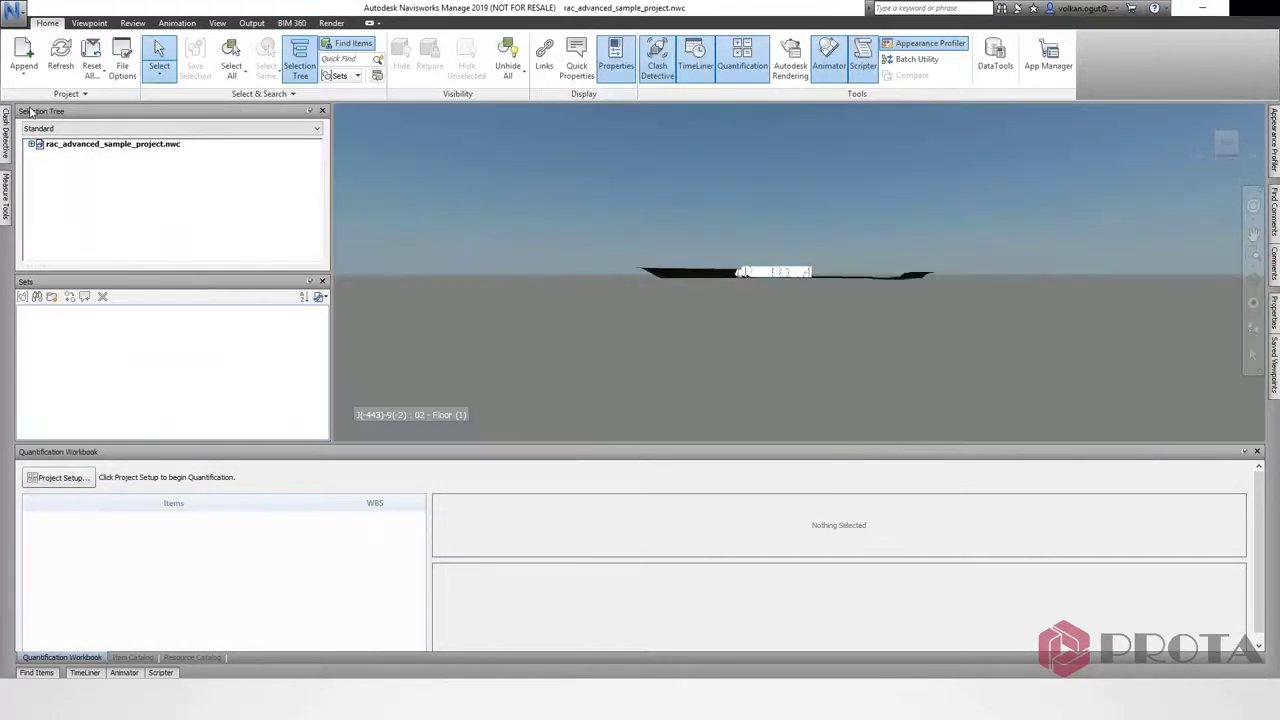
Append rac_advanced_sample_project 2.nwc alongside the opened model.
click(22, 75)
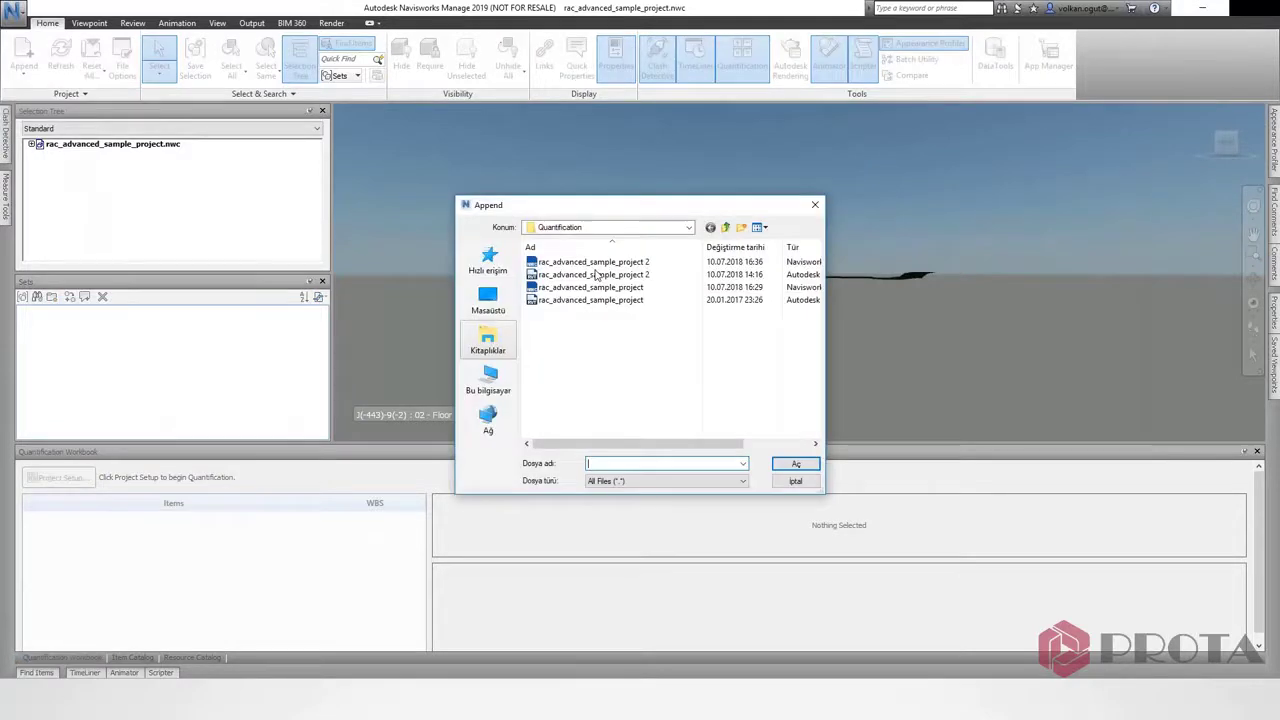
click(590, 262)
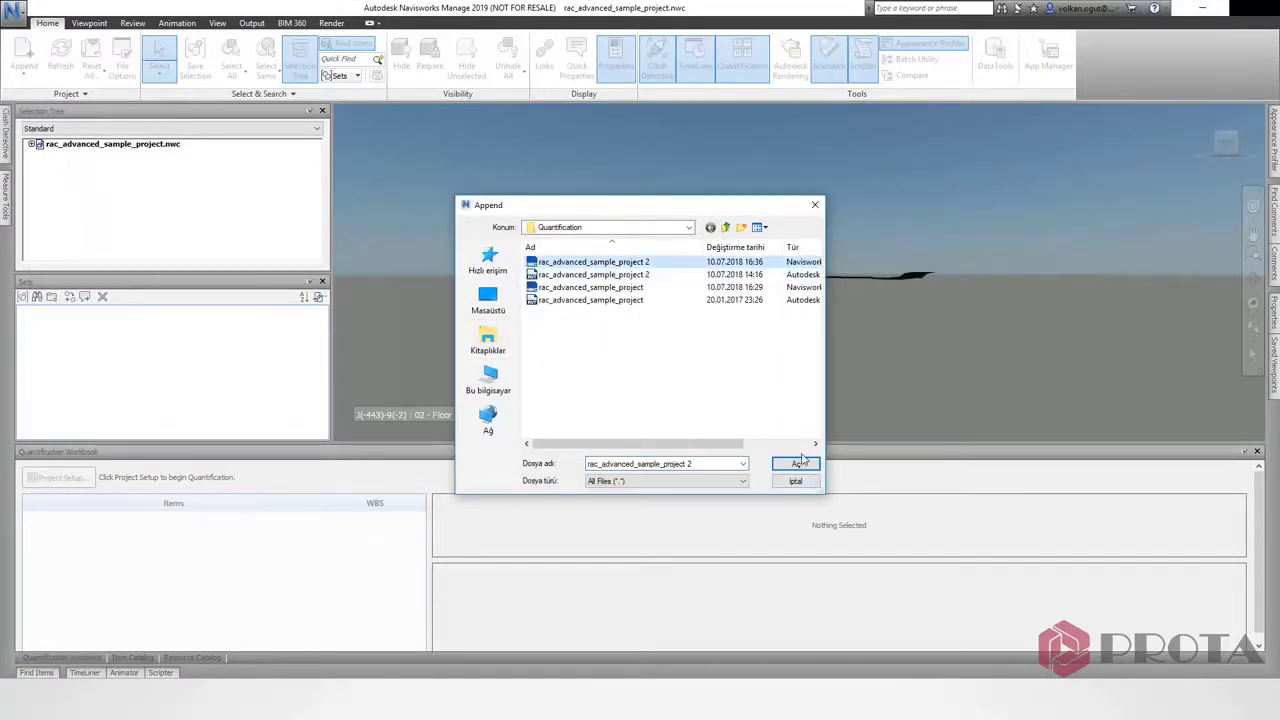
click(798, 463)
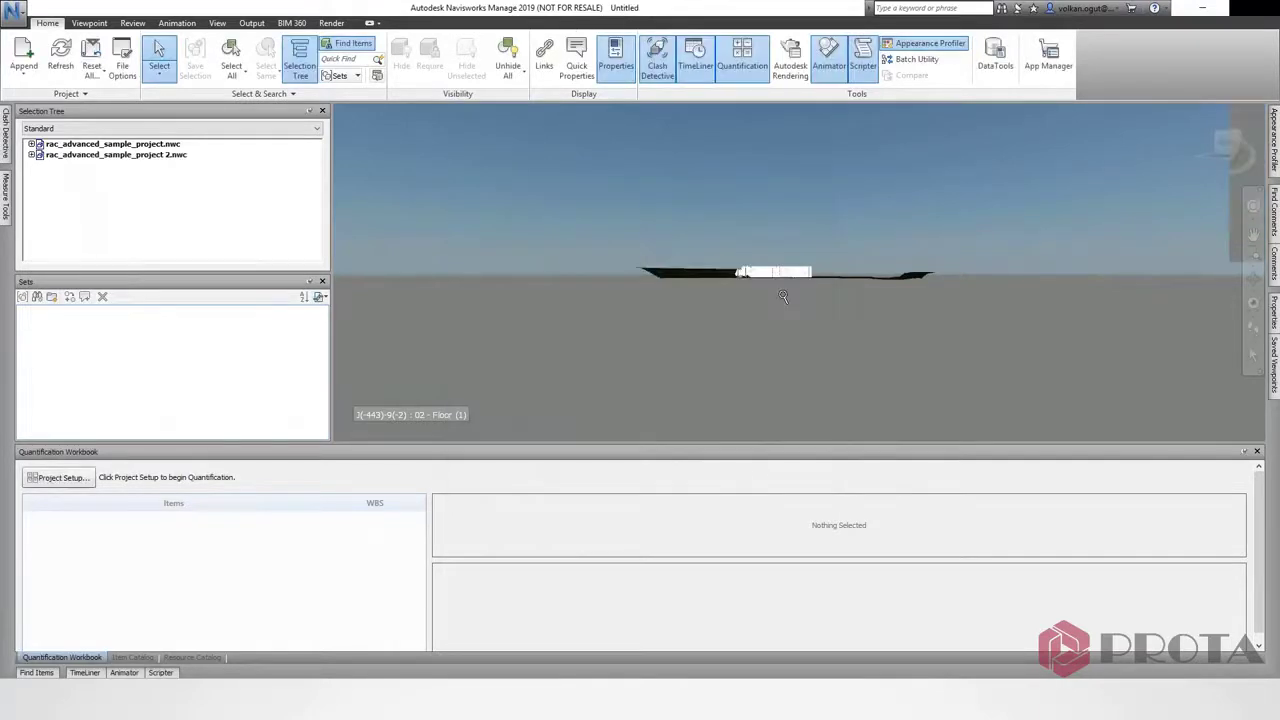
Zoom into the building and show the View tab's Windows list with Quantification Workbook ticked.
scroll(840, 288, up, 5)
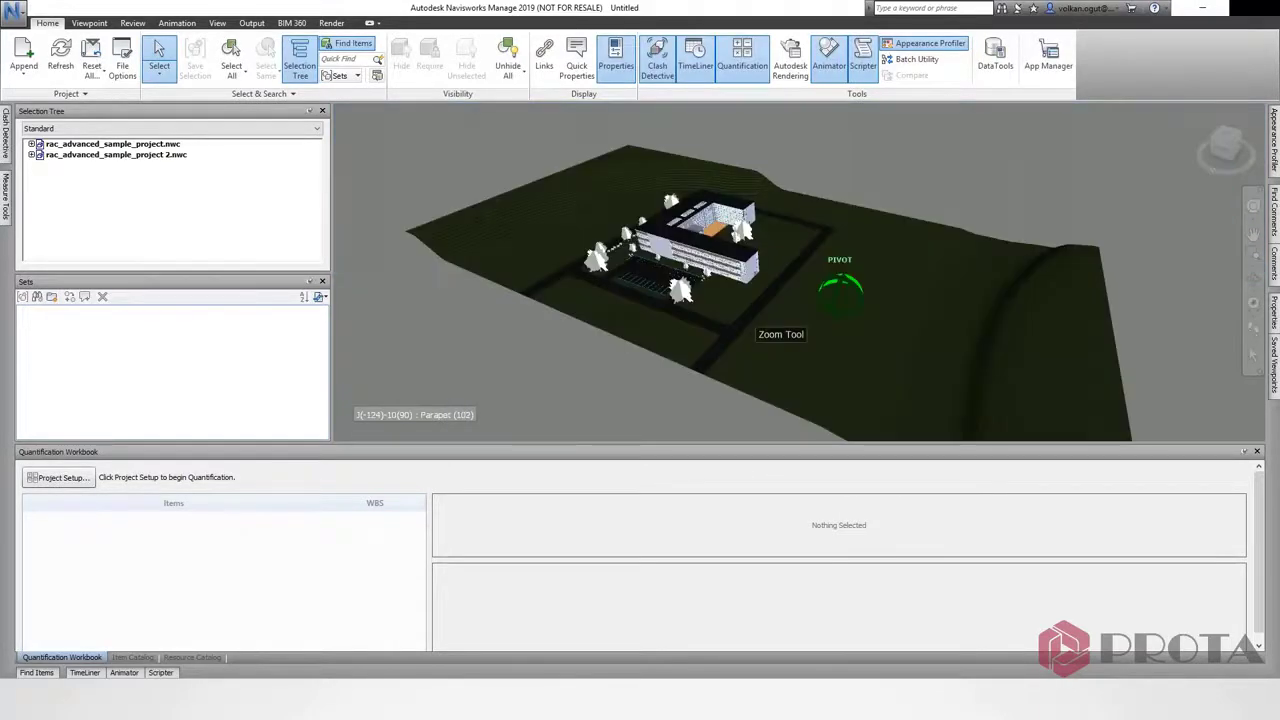
scroll(750, 246, up, 3)
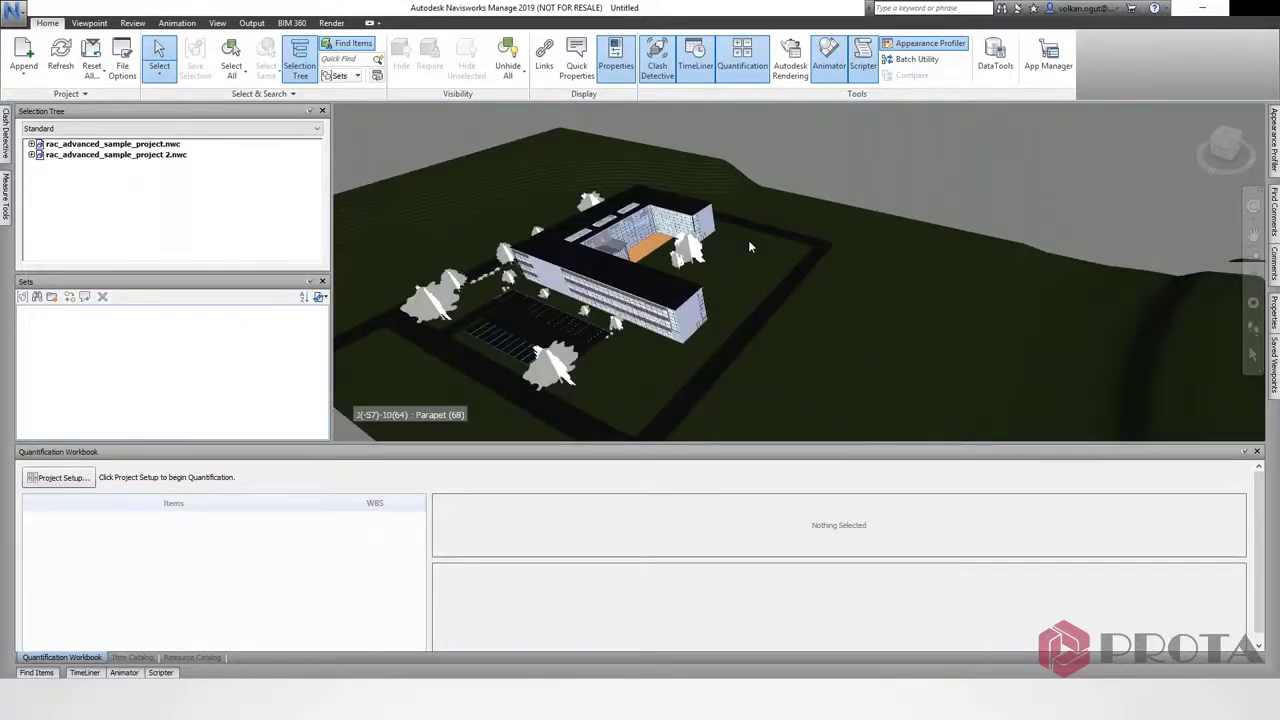
scroll(750, 246, up, 1)
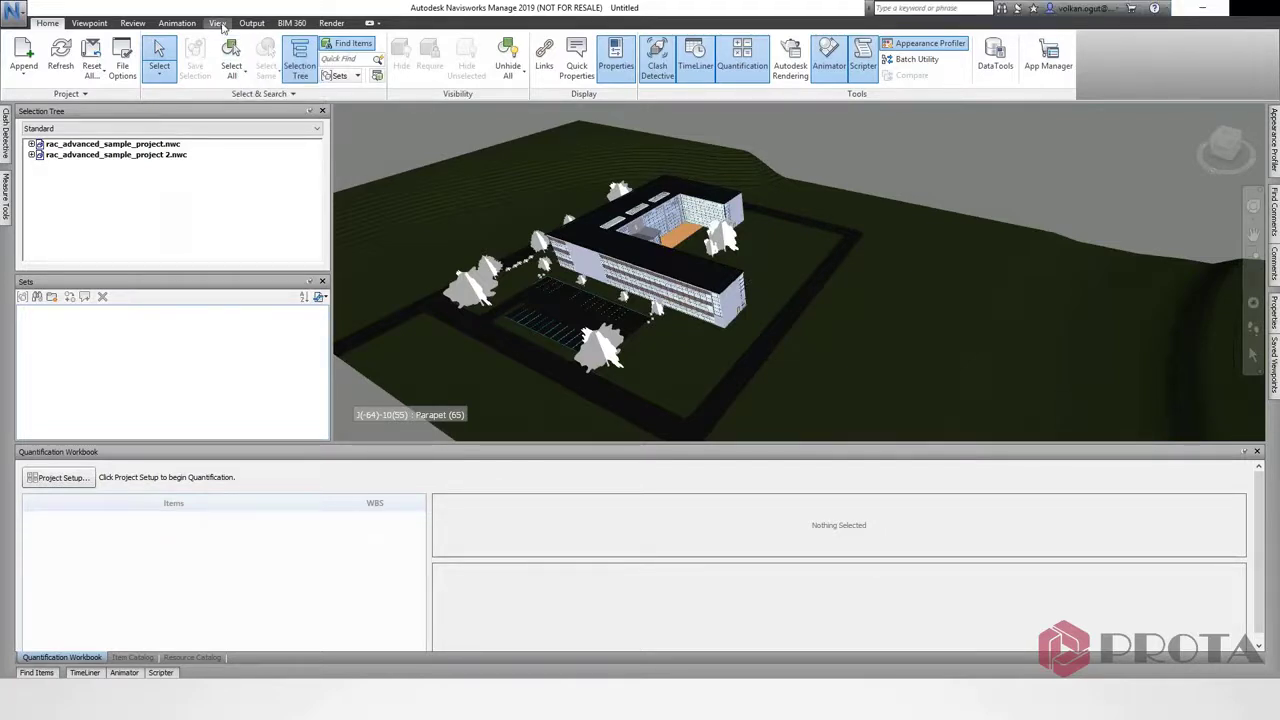
click(217, 23)
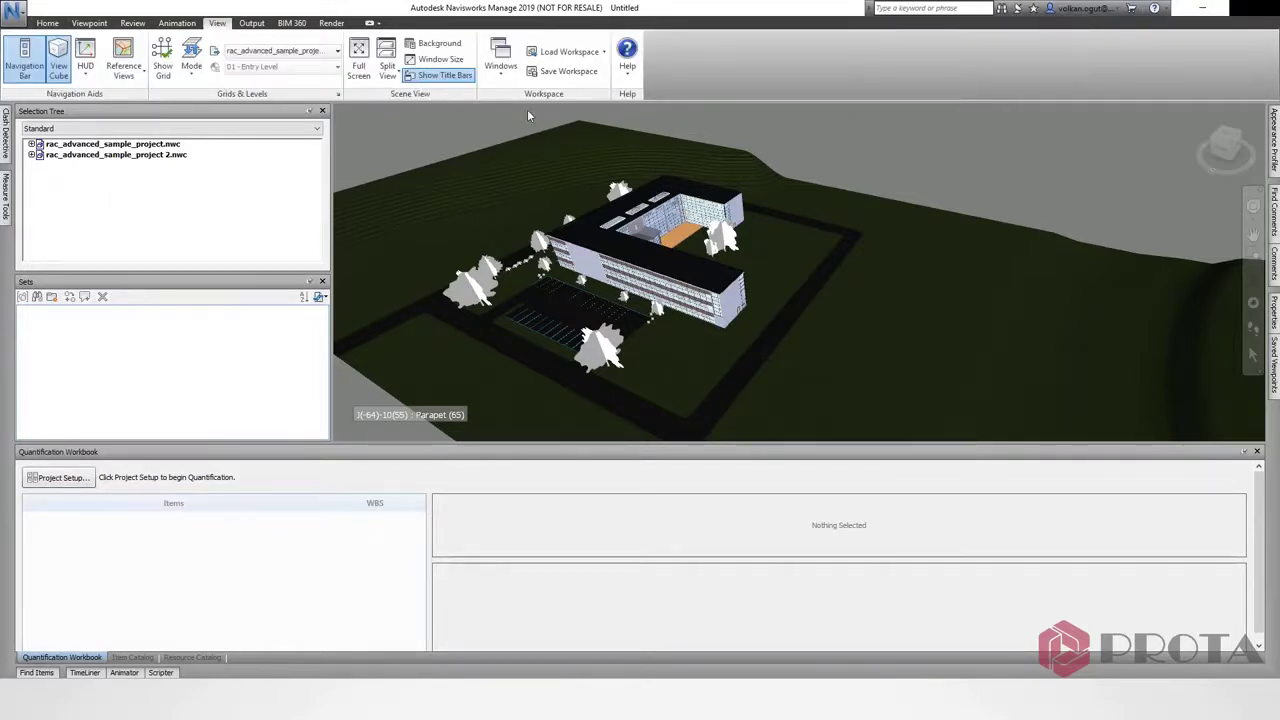
click(500, 58)
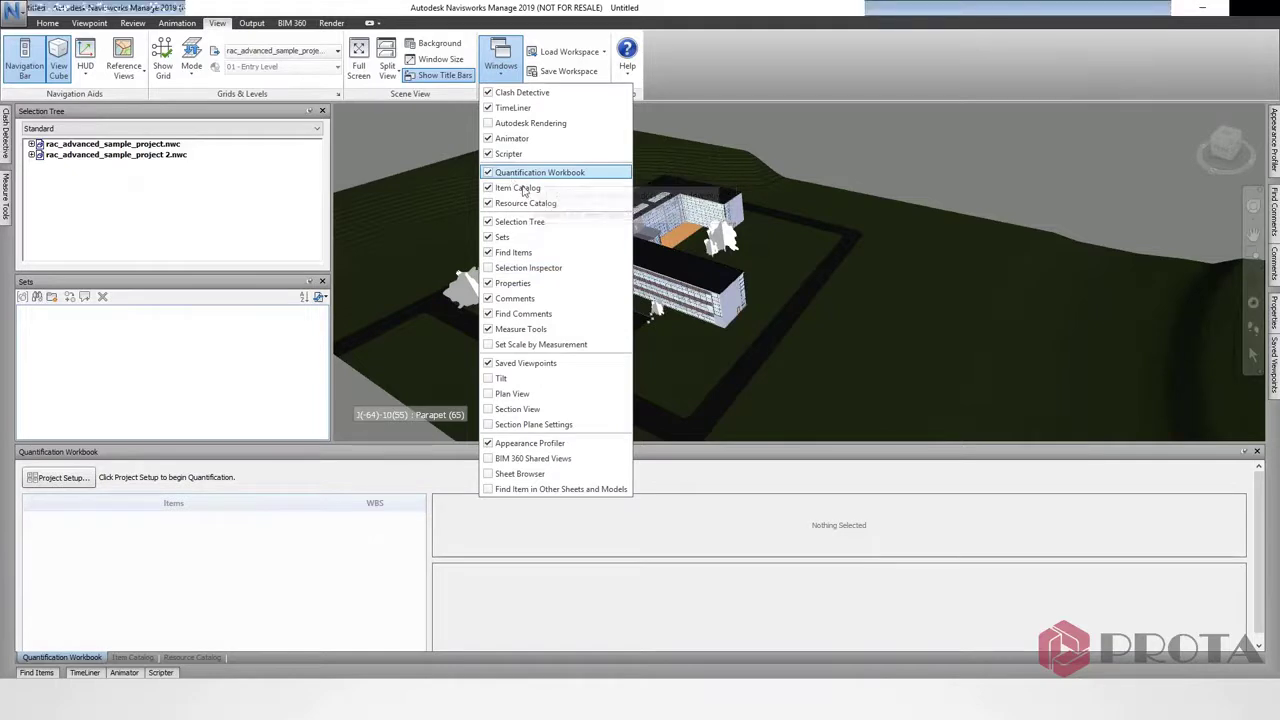
Dismiss the Windows list, keeping the Quantification Workbook docked below the model.
click(503, 68)
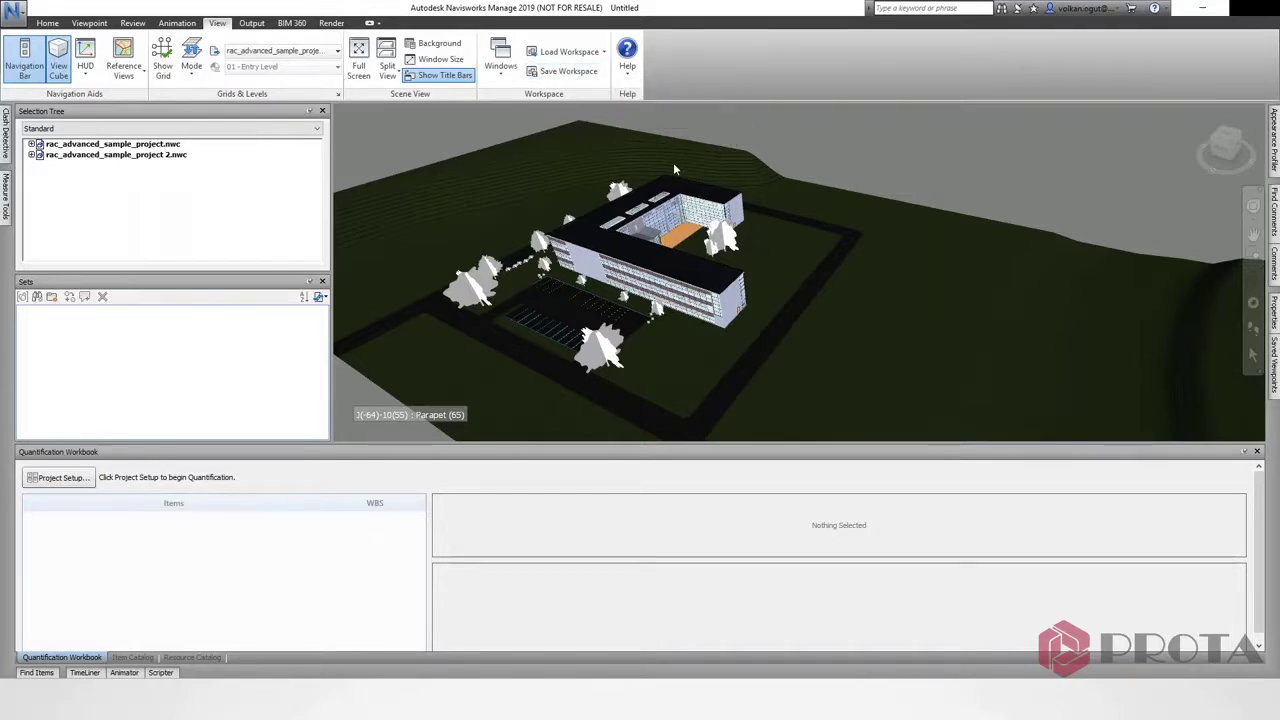
Start the Quantification setup, skip the tutorials prompt, and choose to use no catalog.
click(75, 480)
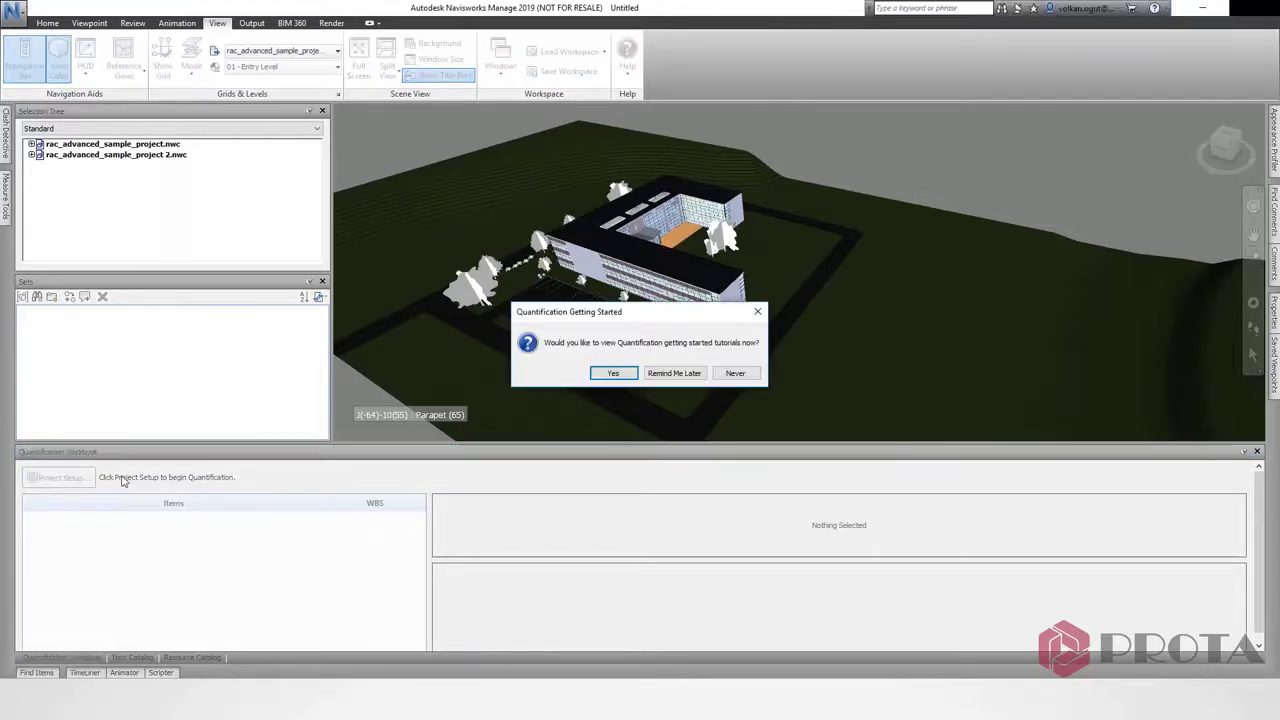
click(684, 376)
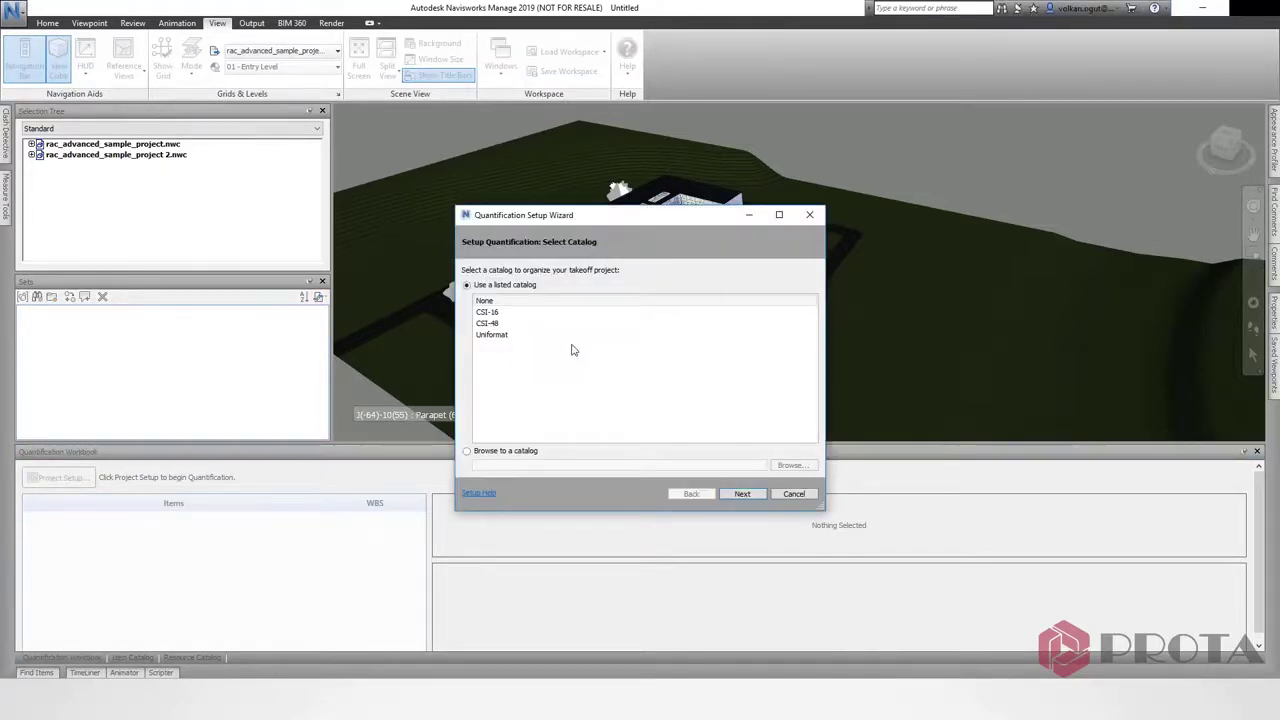
click(507, 325)
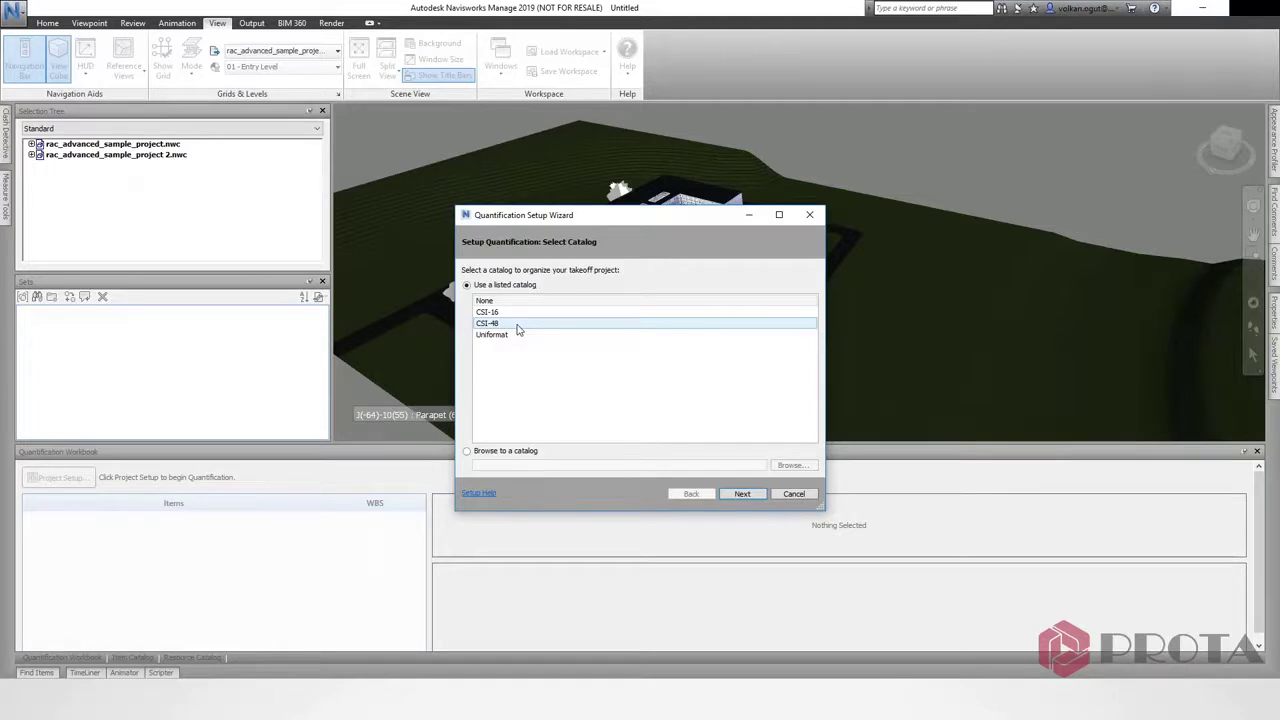
click(517, 315)
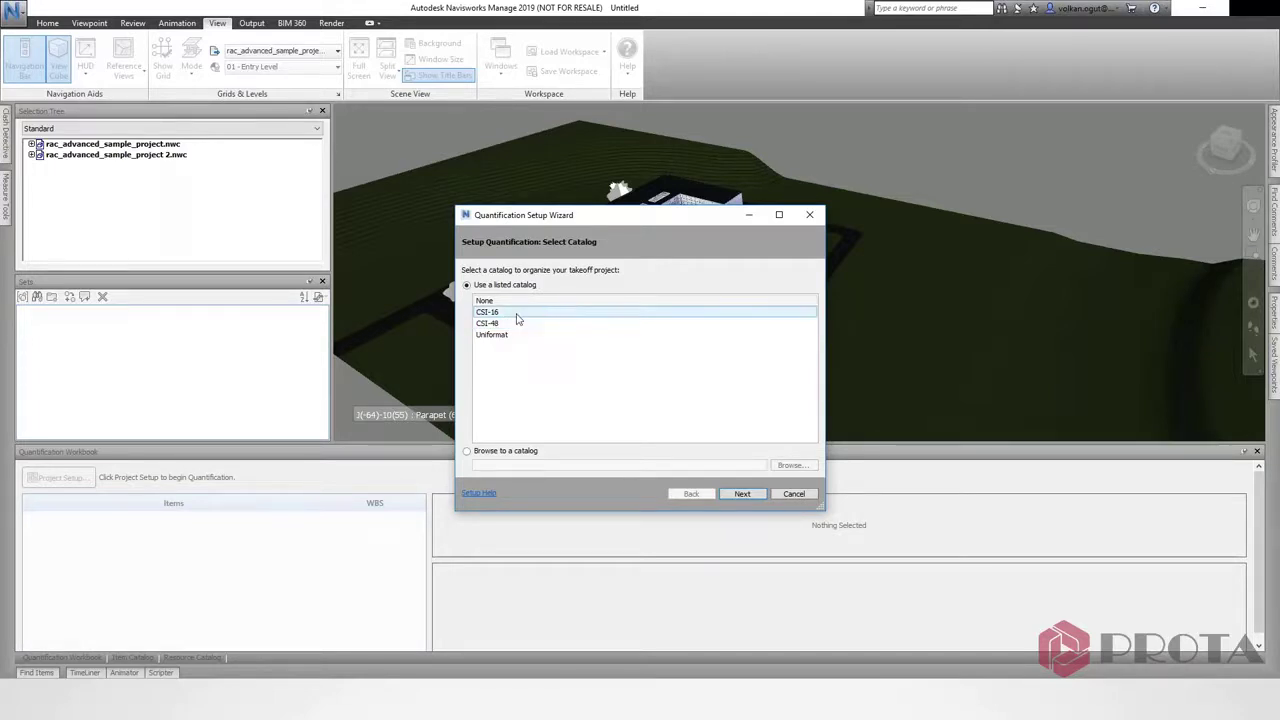
click(515, 323)
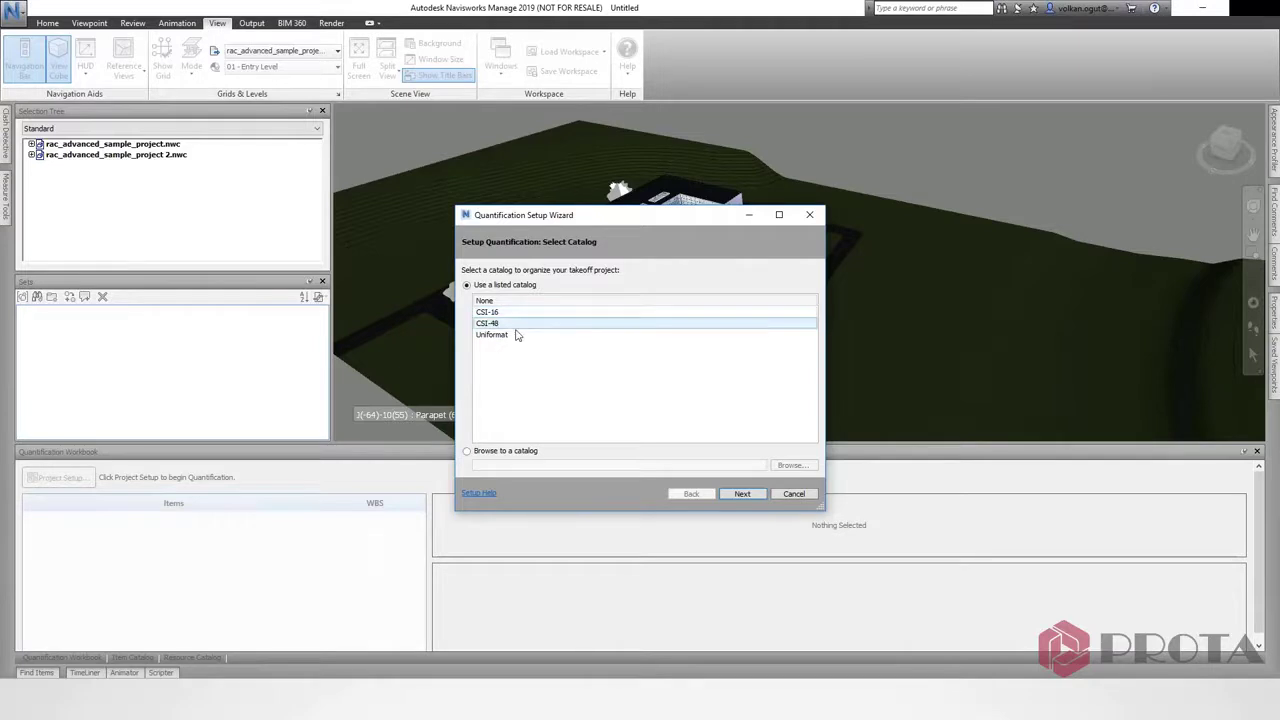
click(517, 335)
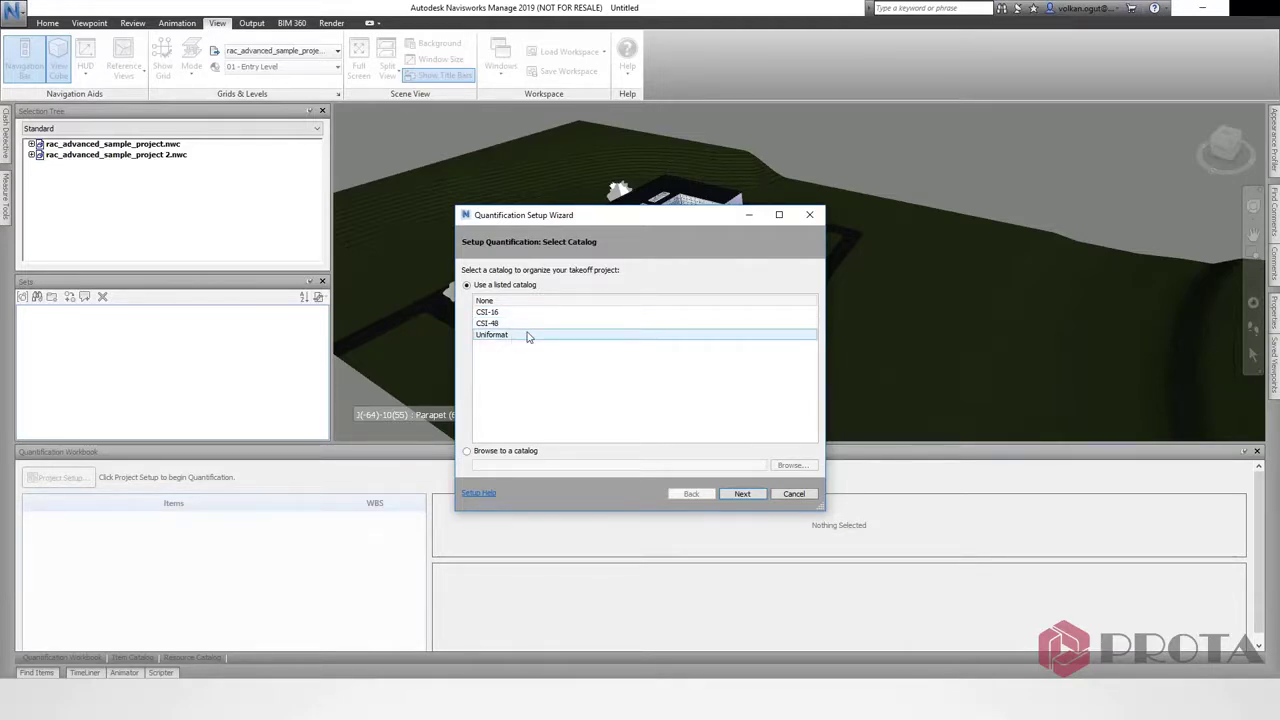
click(524, 301)
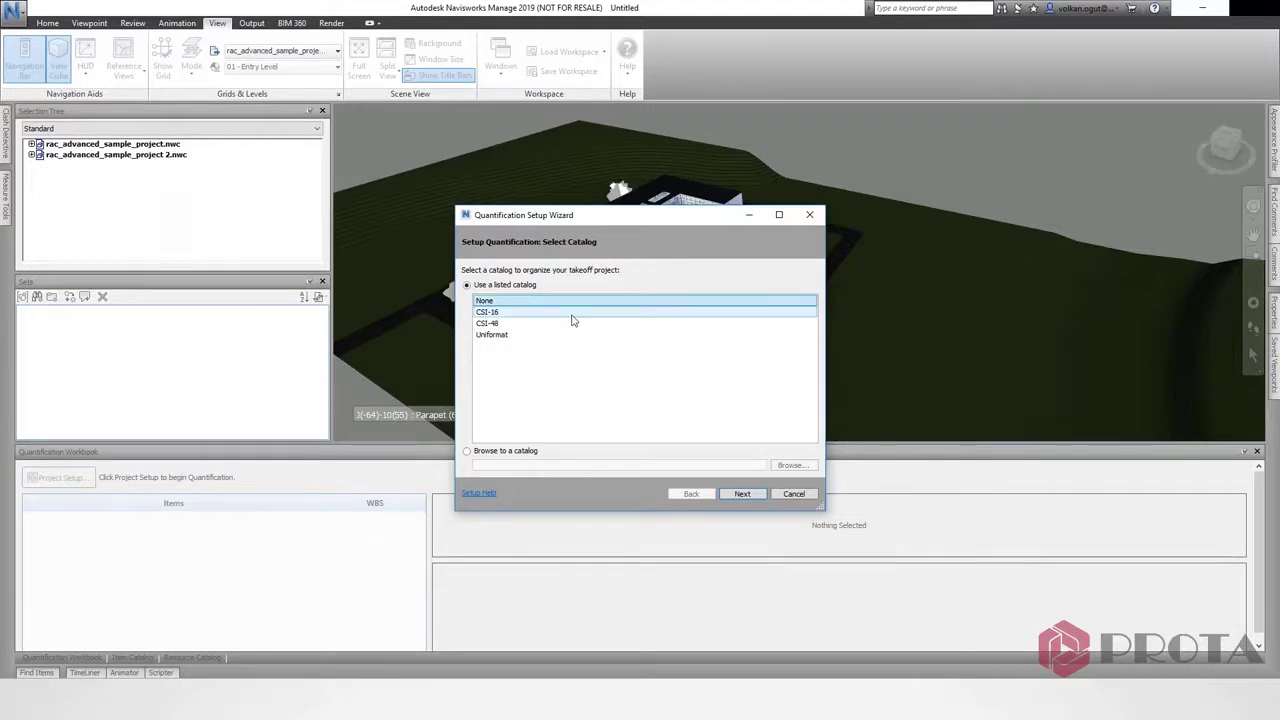
click(746, 493)
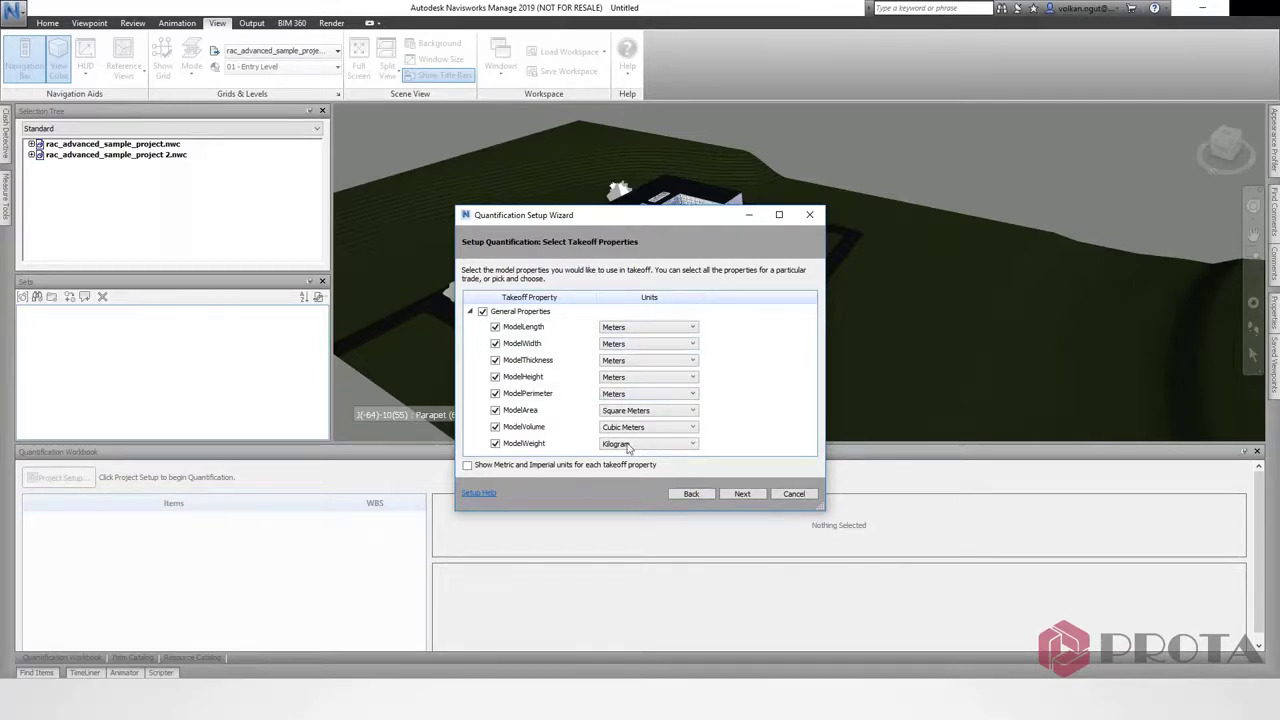
Set ModelWeight units to Metric Ton and finish creating the takeoff database.
click(627, 447)
click(648, 443)
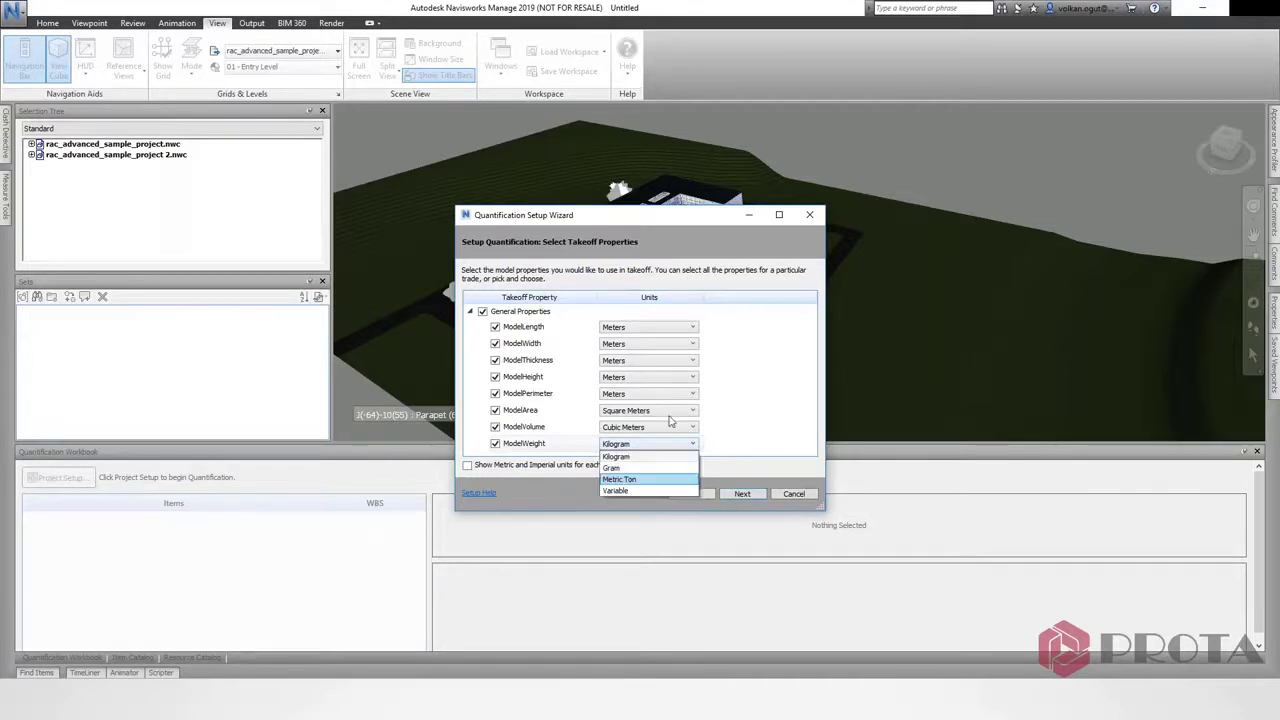
click(630, 463)
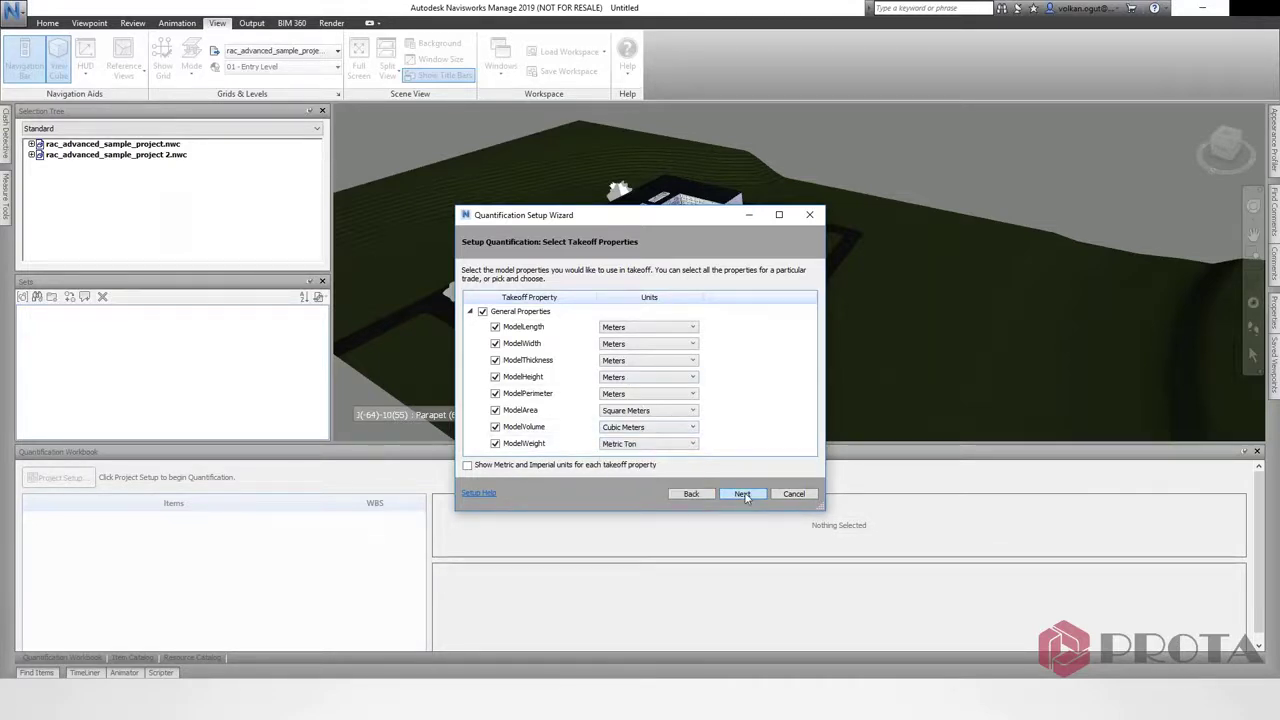
click(742, 494)
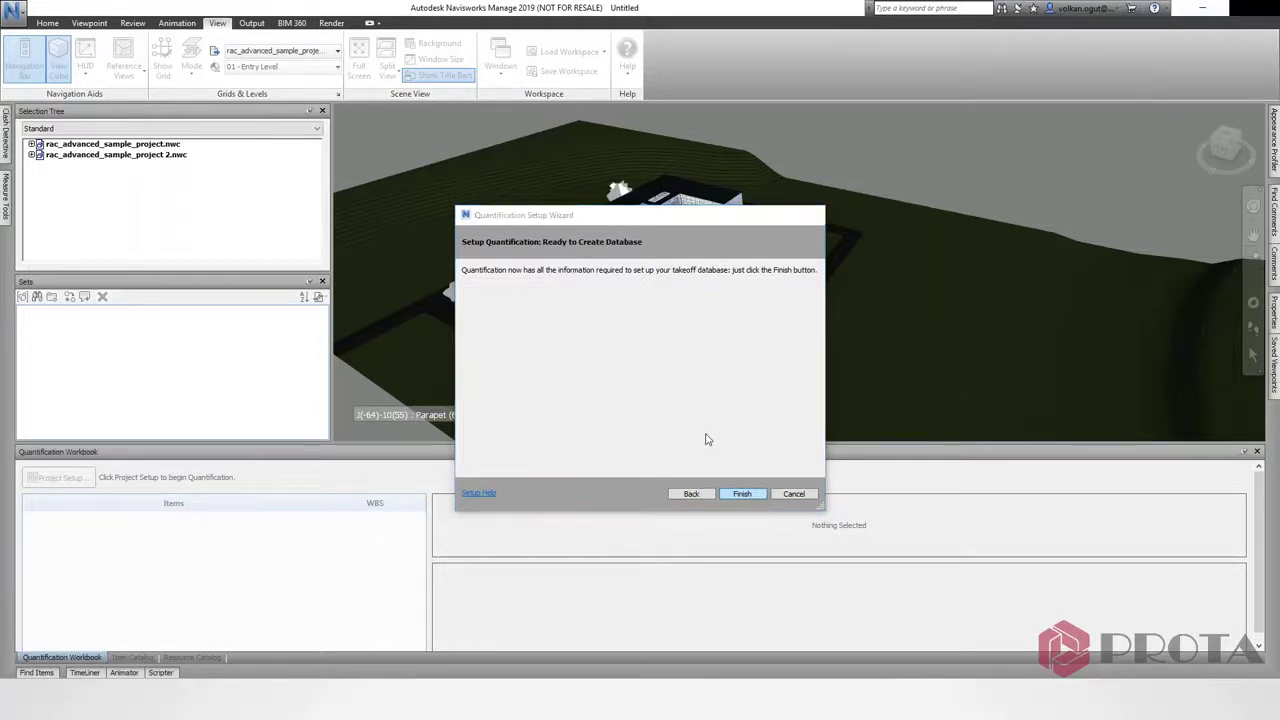
key(Return)
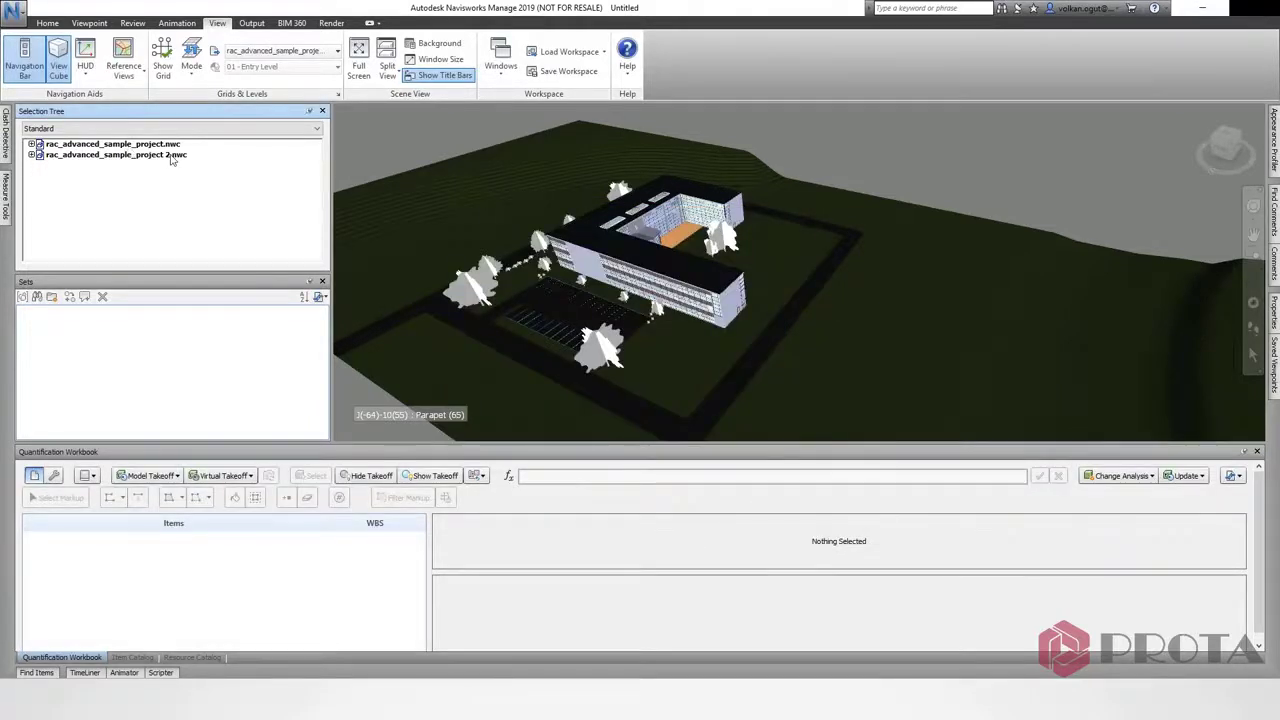
Select rac_advanced_sample_project.nwc in the Selection Tree after checking its context menu.
click(169, 144)
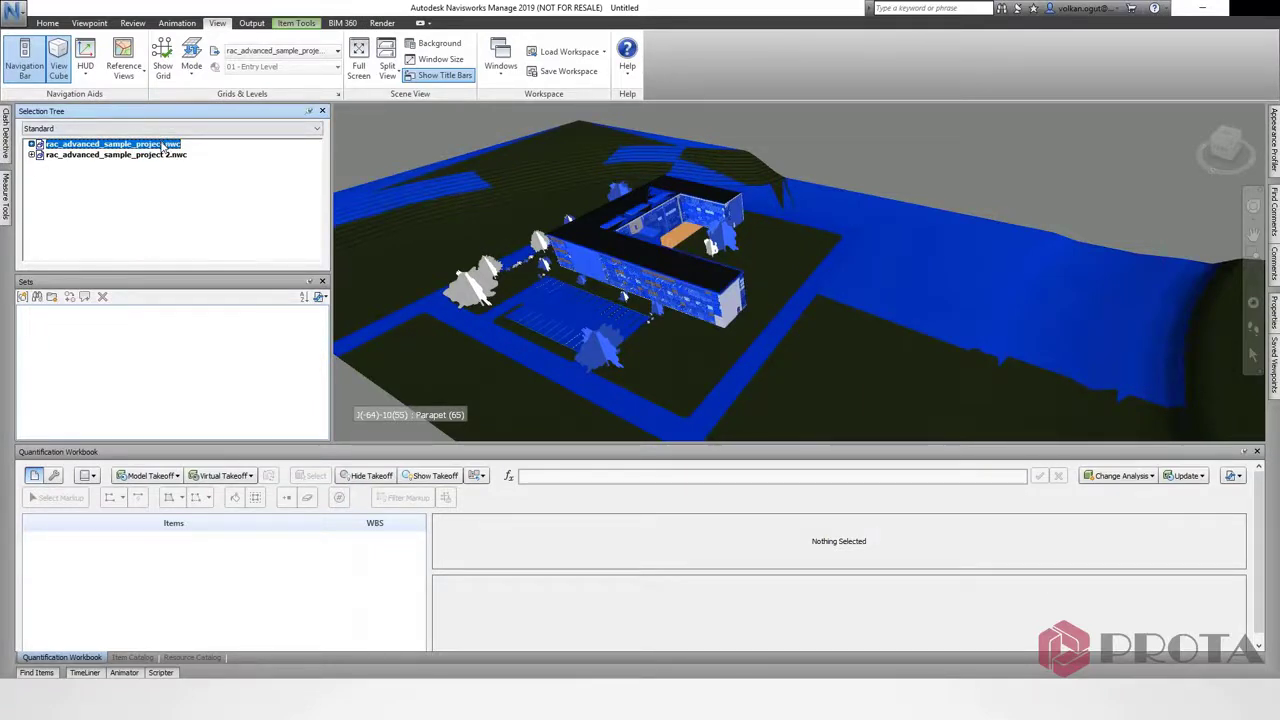
right_click(163, 147)
mouse_move(210, 274)
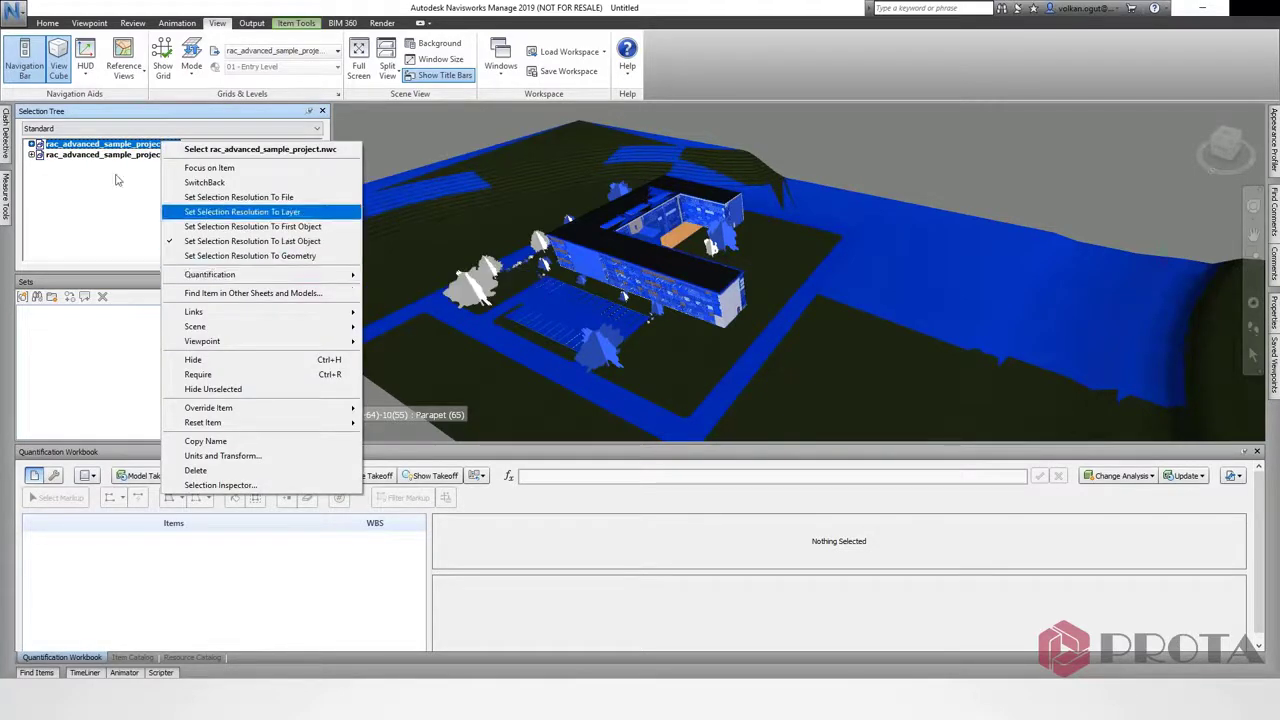
click(85, 150)
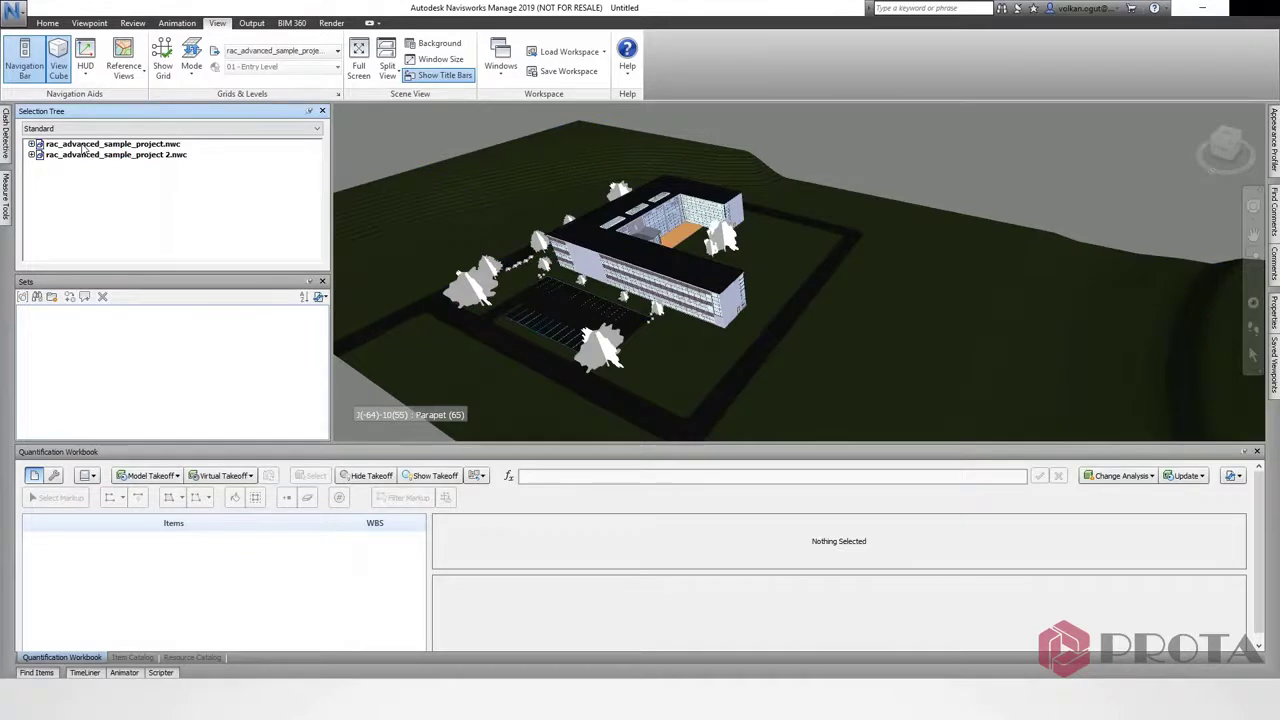
click(85, 146)
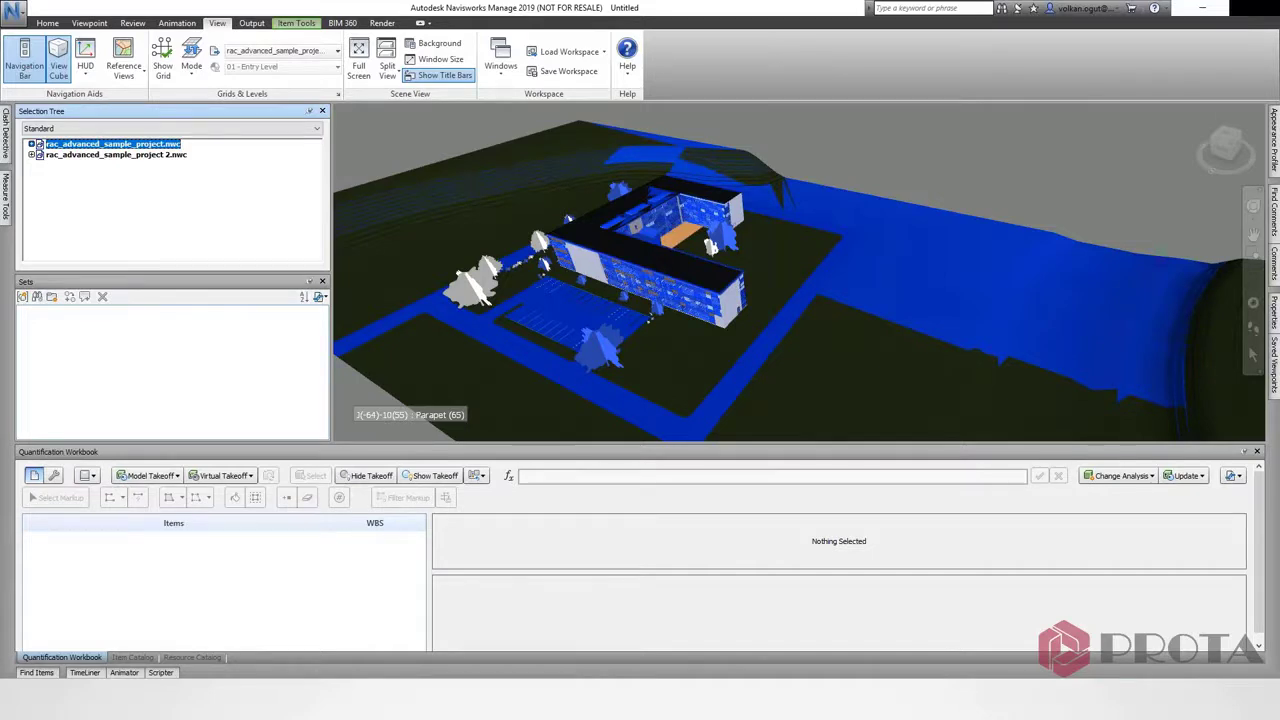
Take off the first model, then hide all takeoff items and rac_advanced_sample_project 2.nwc.
click(757, 268)
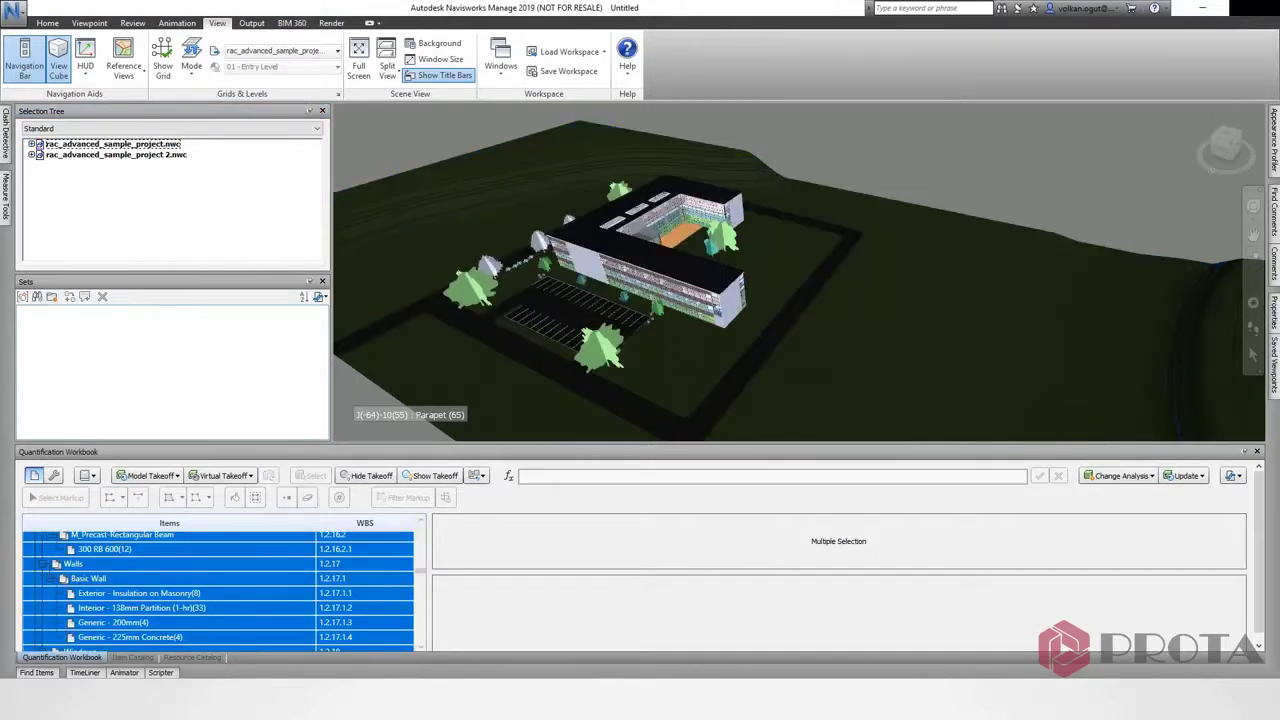
mouse_move(740, 262)
shift+middle_down()
mouse_move(758, 262)
mouse_move(772, 322)
mouse_move(413, 468)
shift+middle_up()
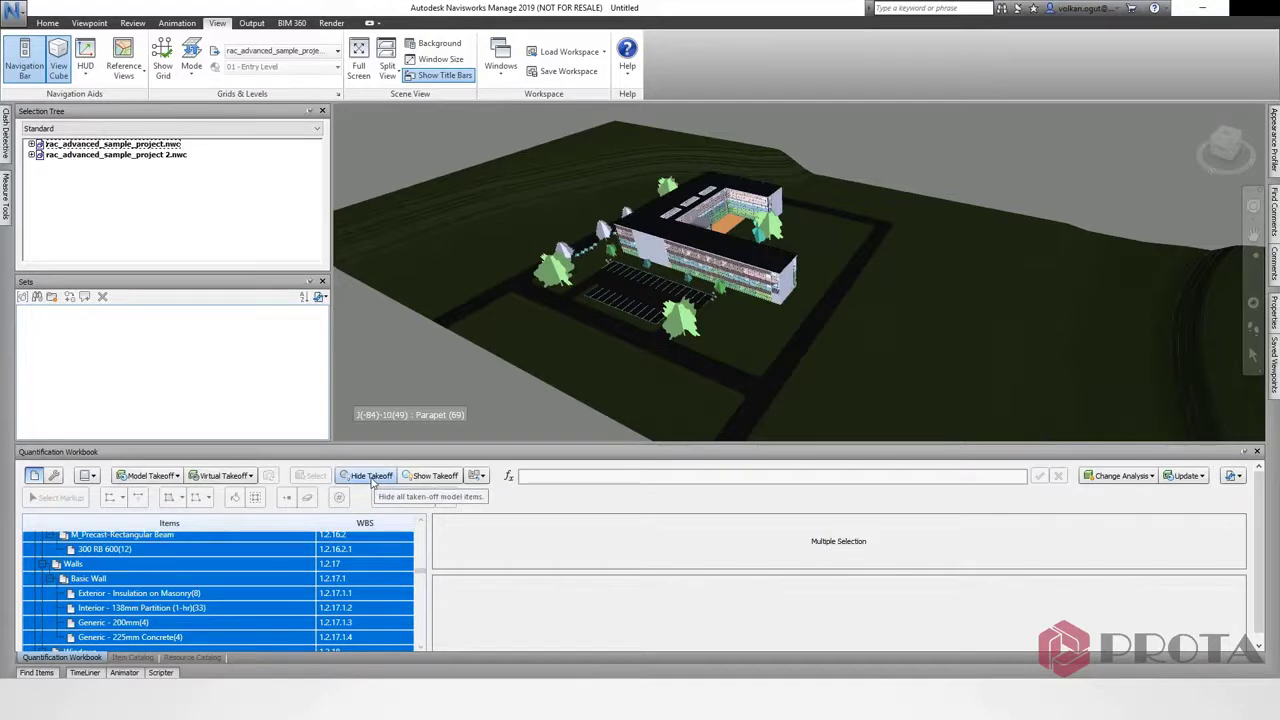
click(370, 476)
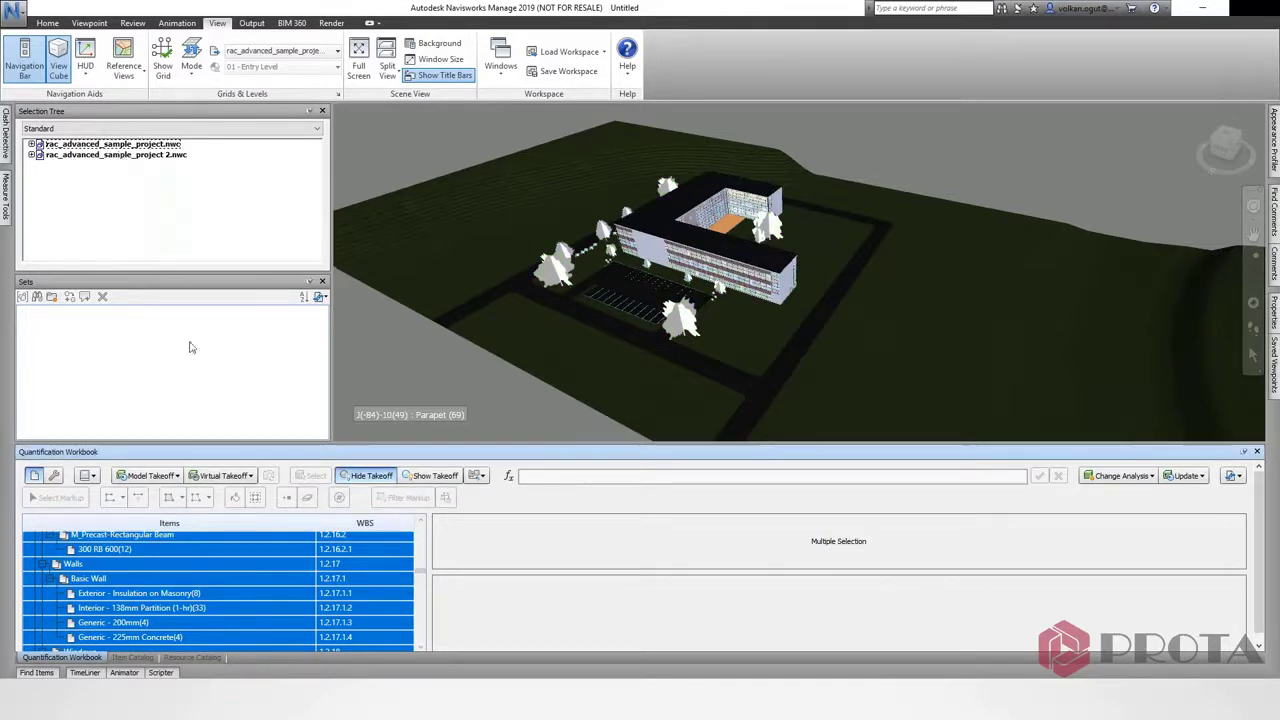
right_click(112, 155)
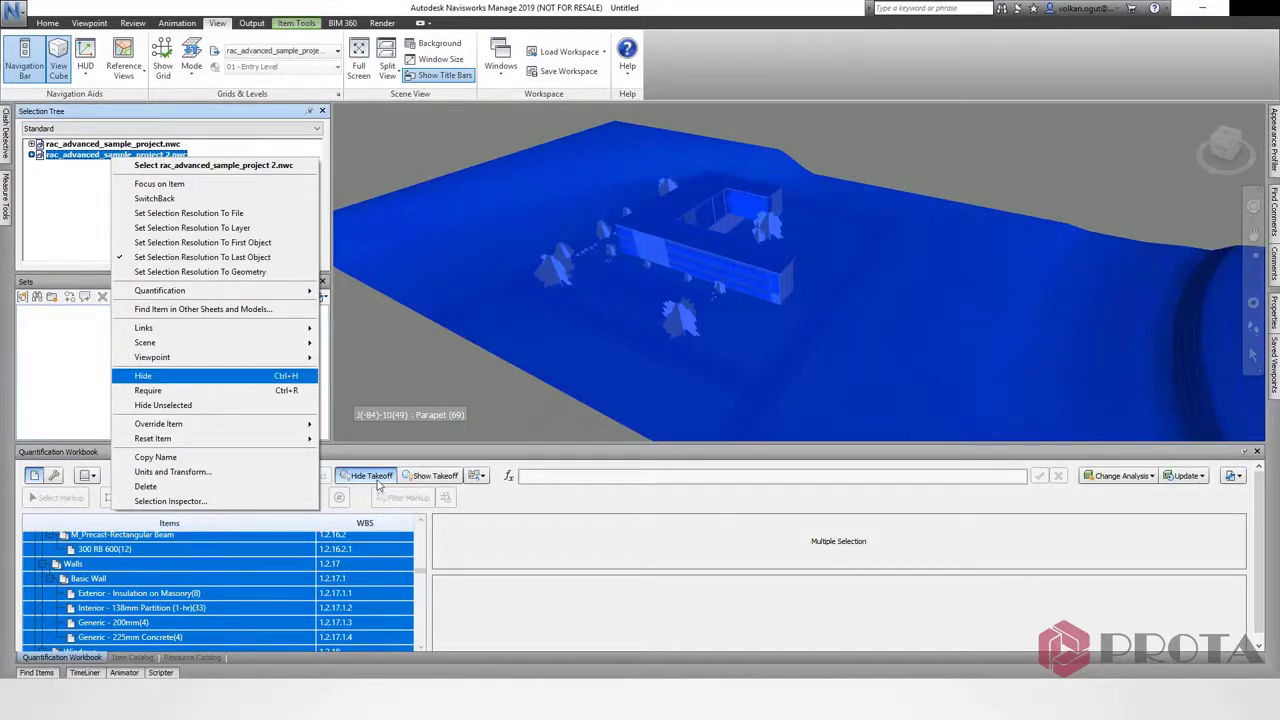
key(Return)
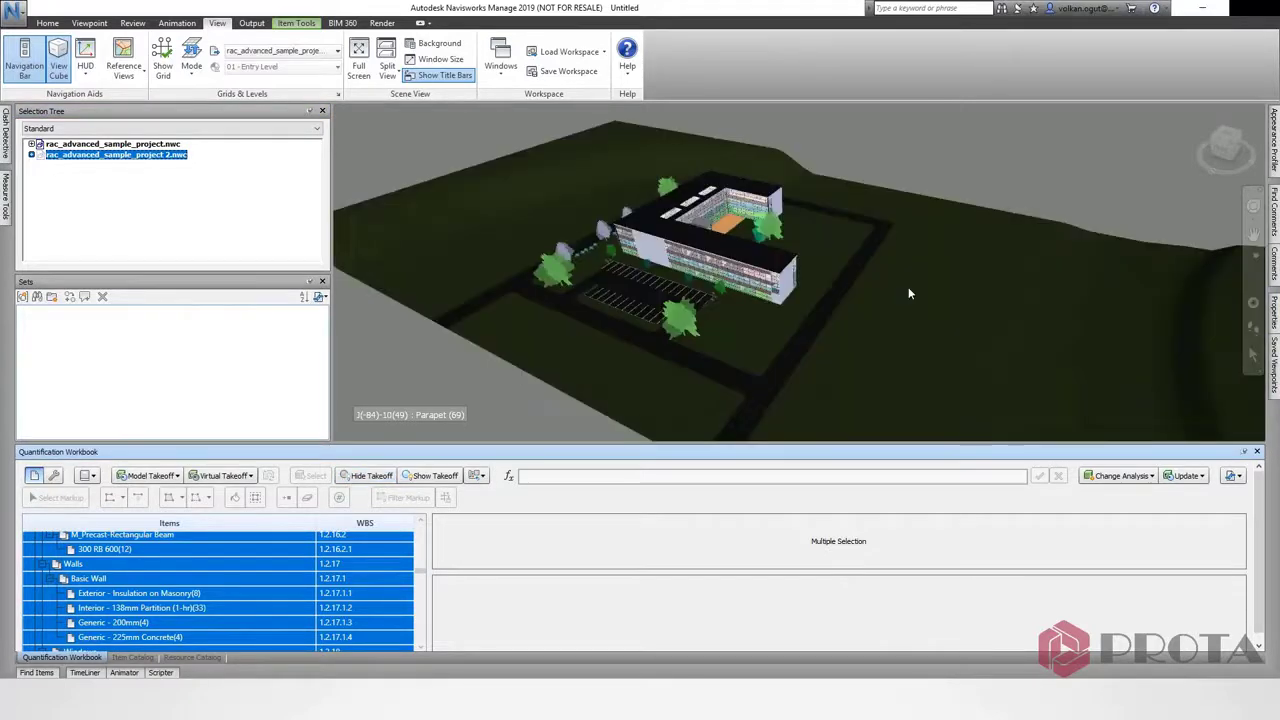
Delete rac_advanced_sample_project.nwc from the Selection Tree, confirming with Evet (Yes).
right_click(86, 148)
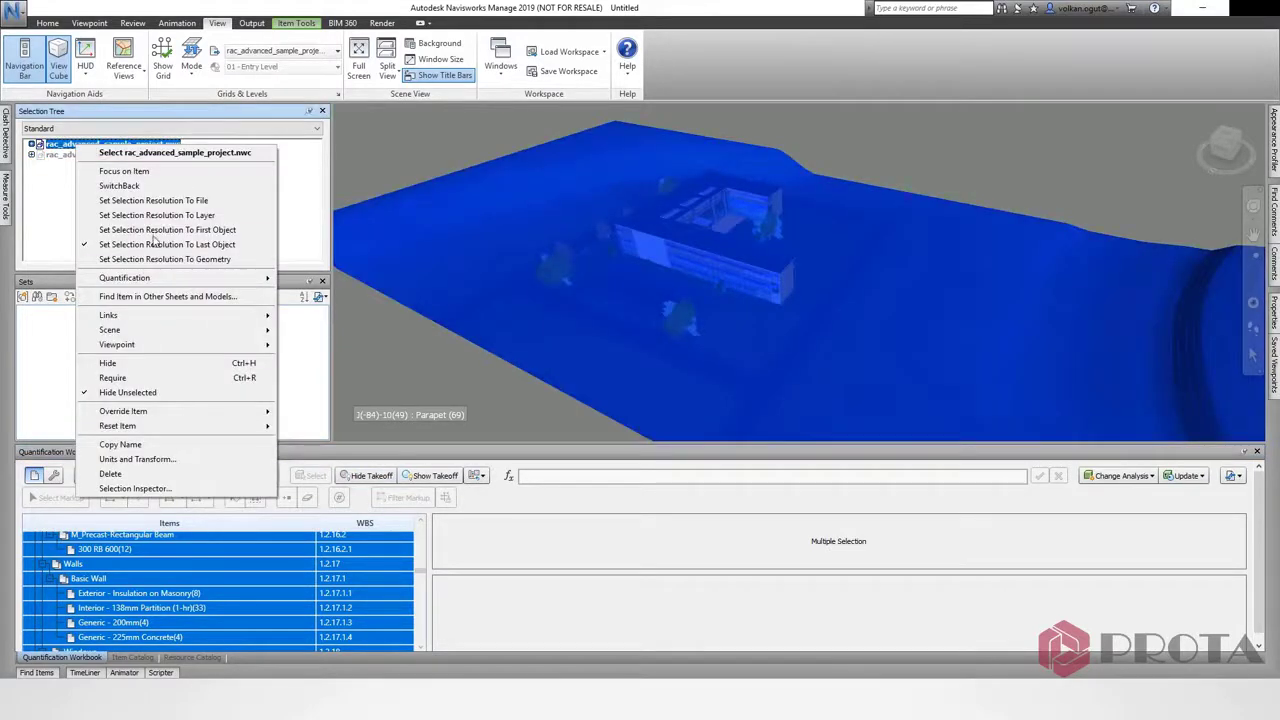
click(138, 473)
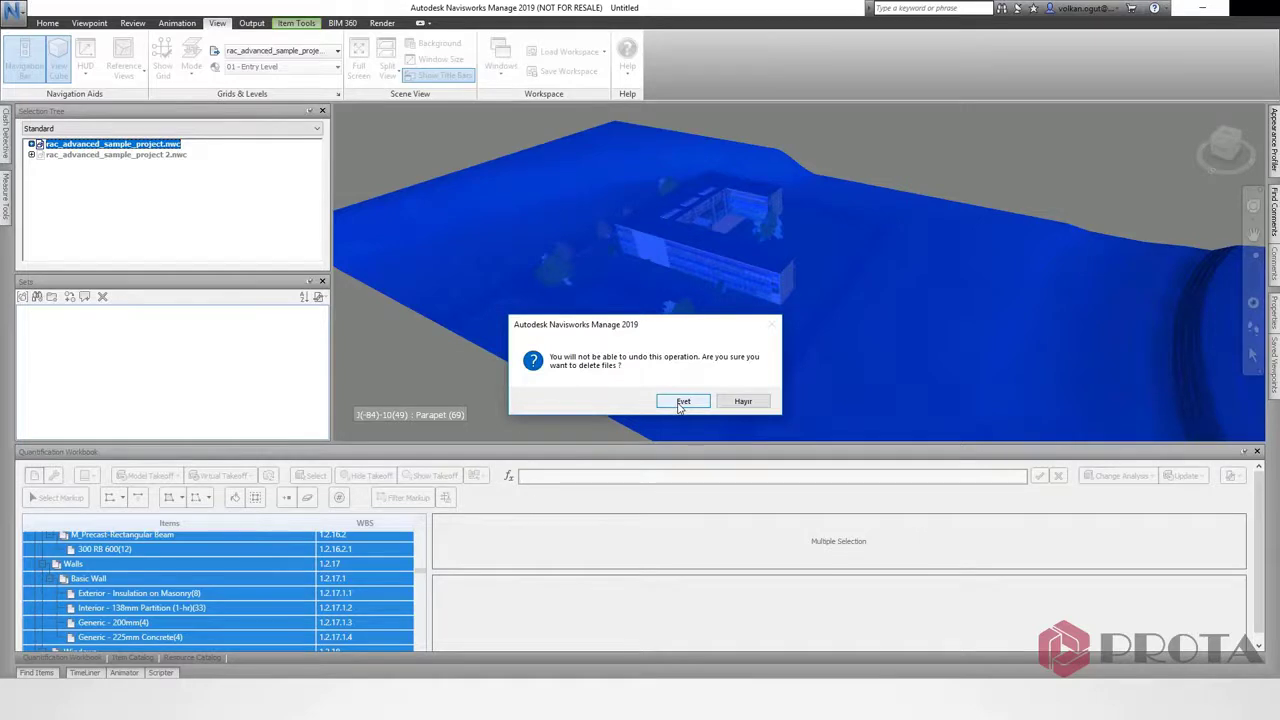
click(681, 402)
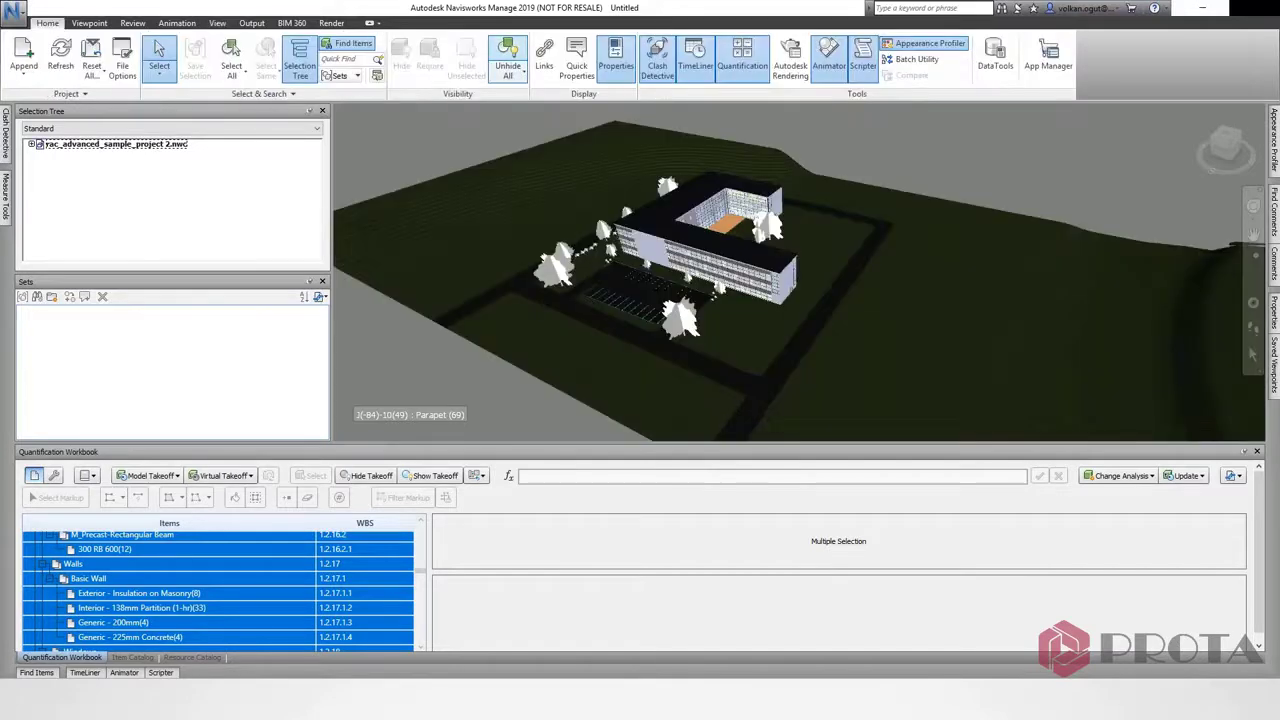
Run Change Analysis > Analyze Changes on the workbook takeoffs against model 2.
middle_drag(741, 339, 702, 284)
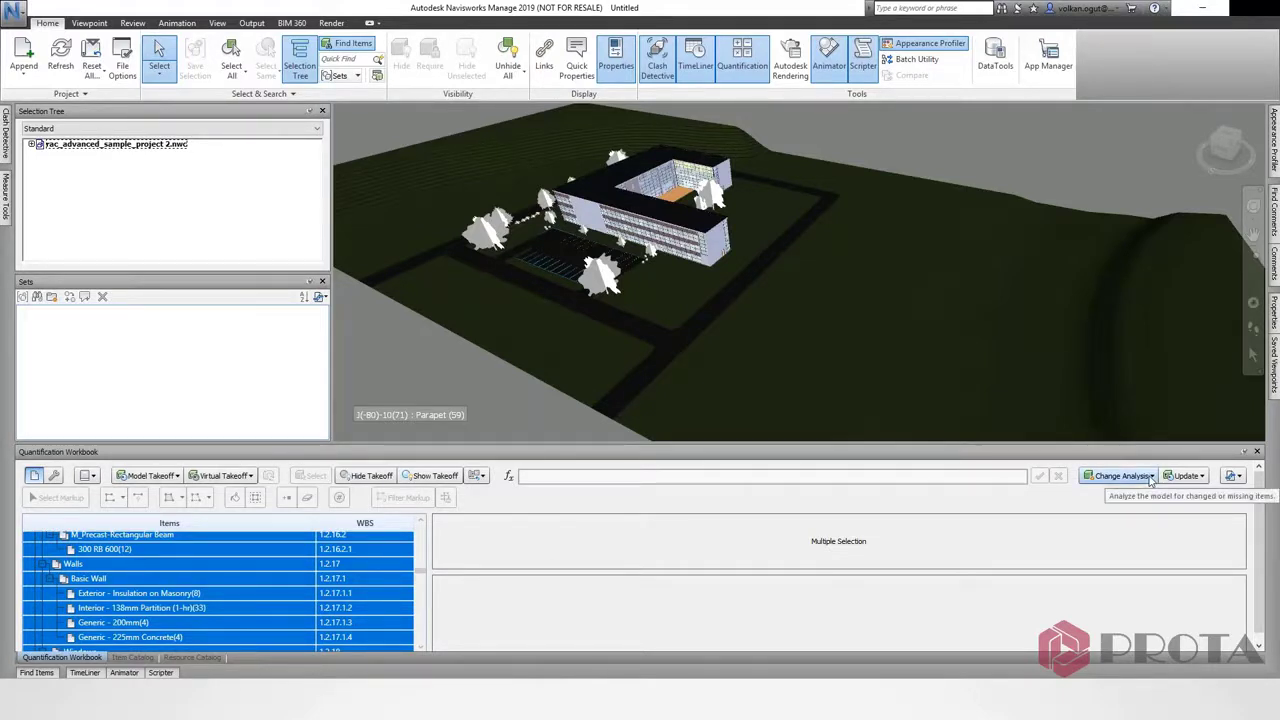
click(1151, 477)
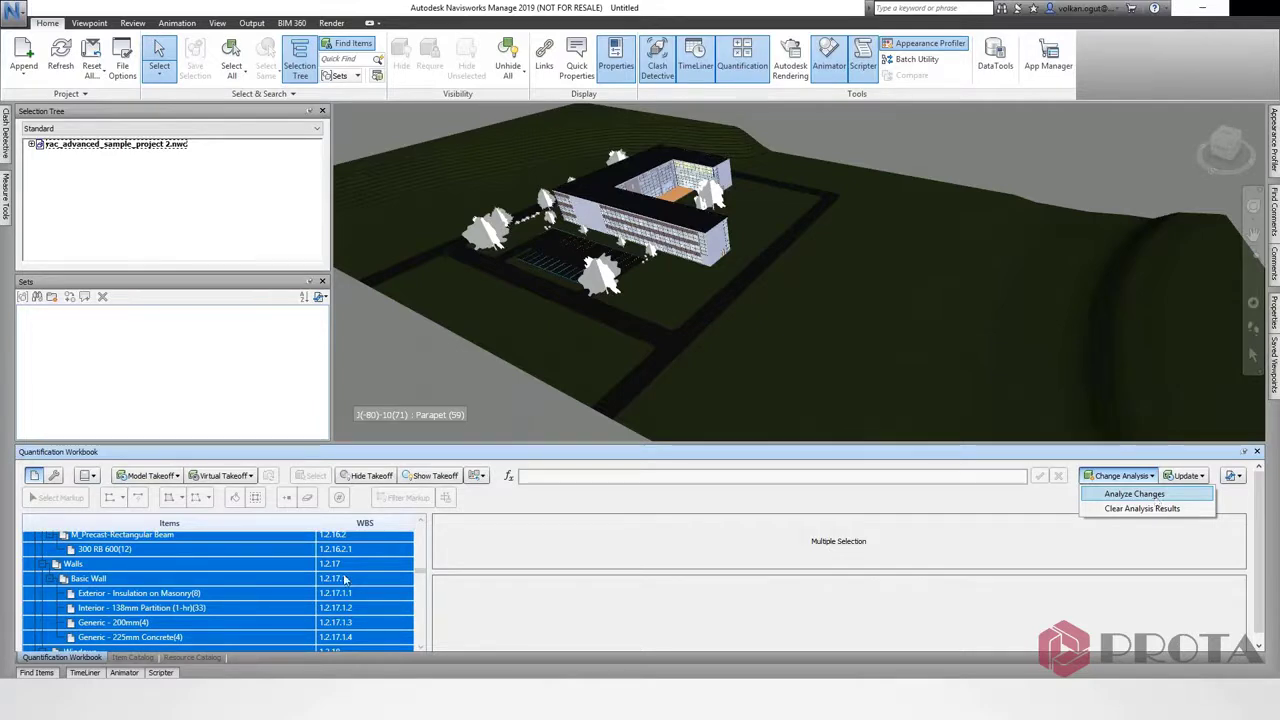
click(231, 580)
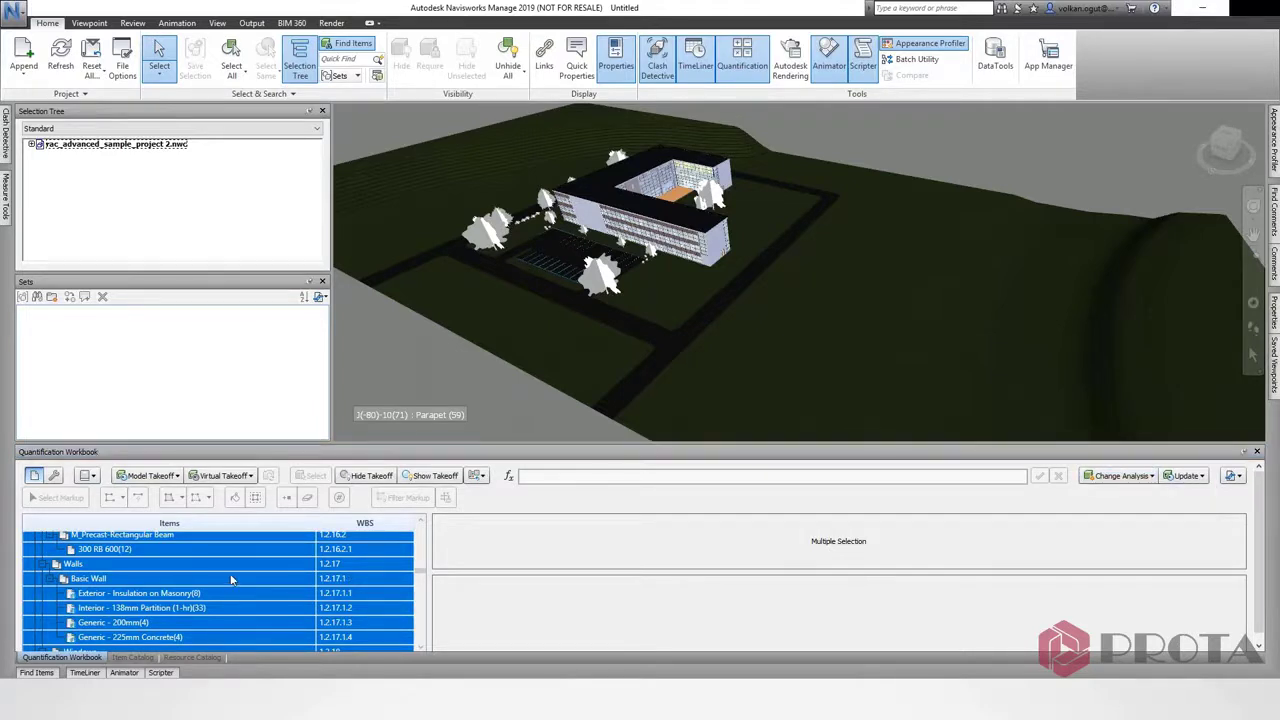
Scroll the items list and select the 1730 x 2134mm 20 Minute Rated door takeoff.
scroll(230, 575, up, 3)
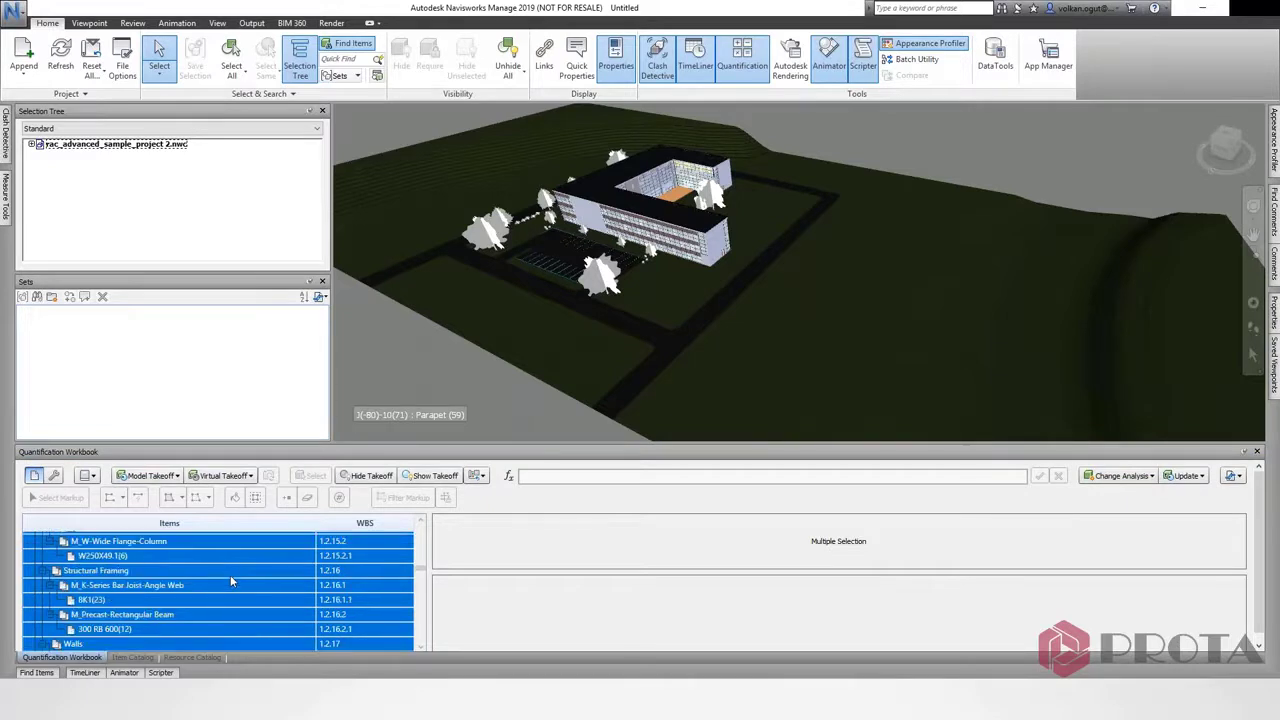
scroll(230, 575, up, 3)
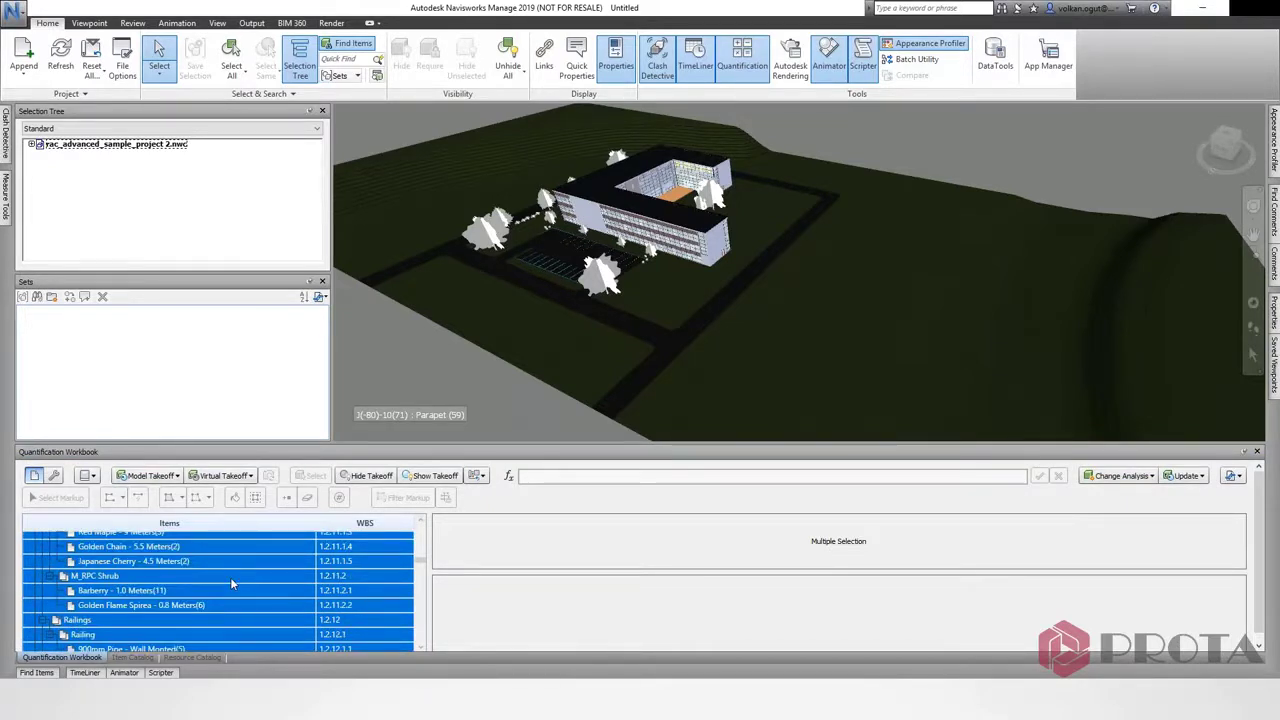
scroll(230, 584, up, 3)
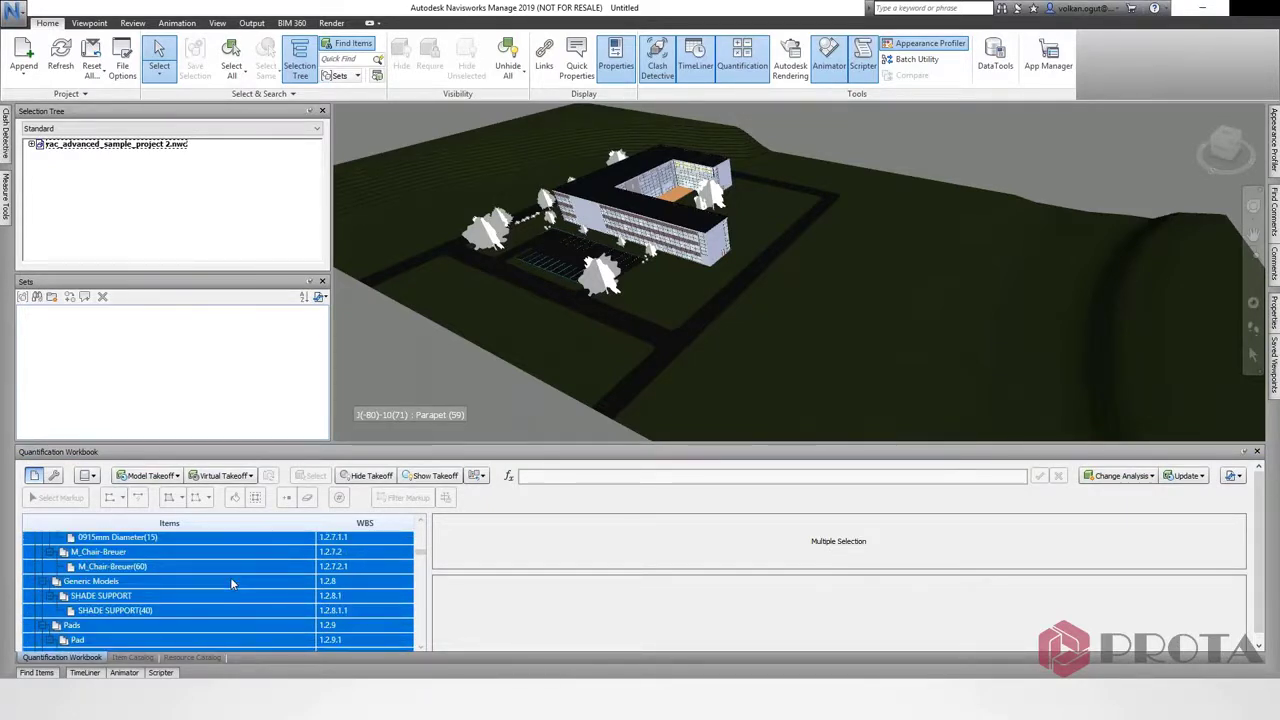
scroll(230, 584, up, 3)
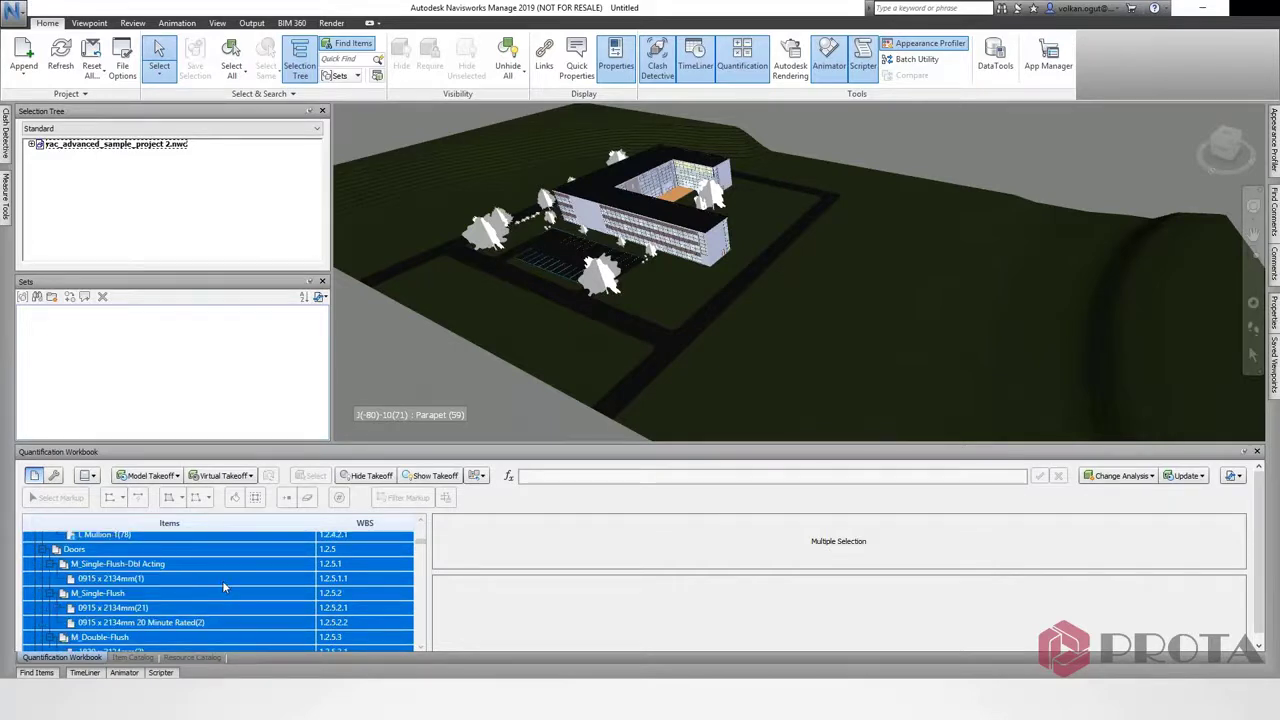
scroll(210, 595, up, 2)
scroll(205, 601, down, 3)
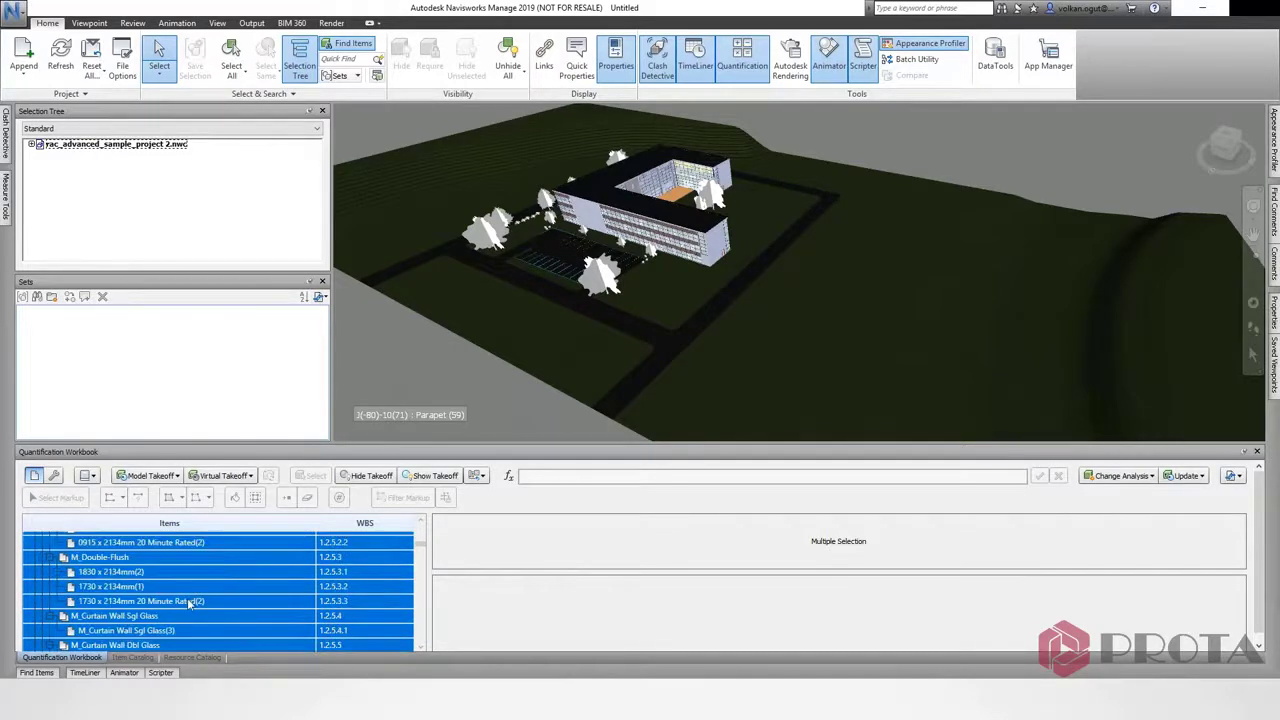
click(189, 601)
scroll(189, 604, down, 3)
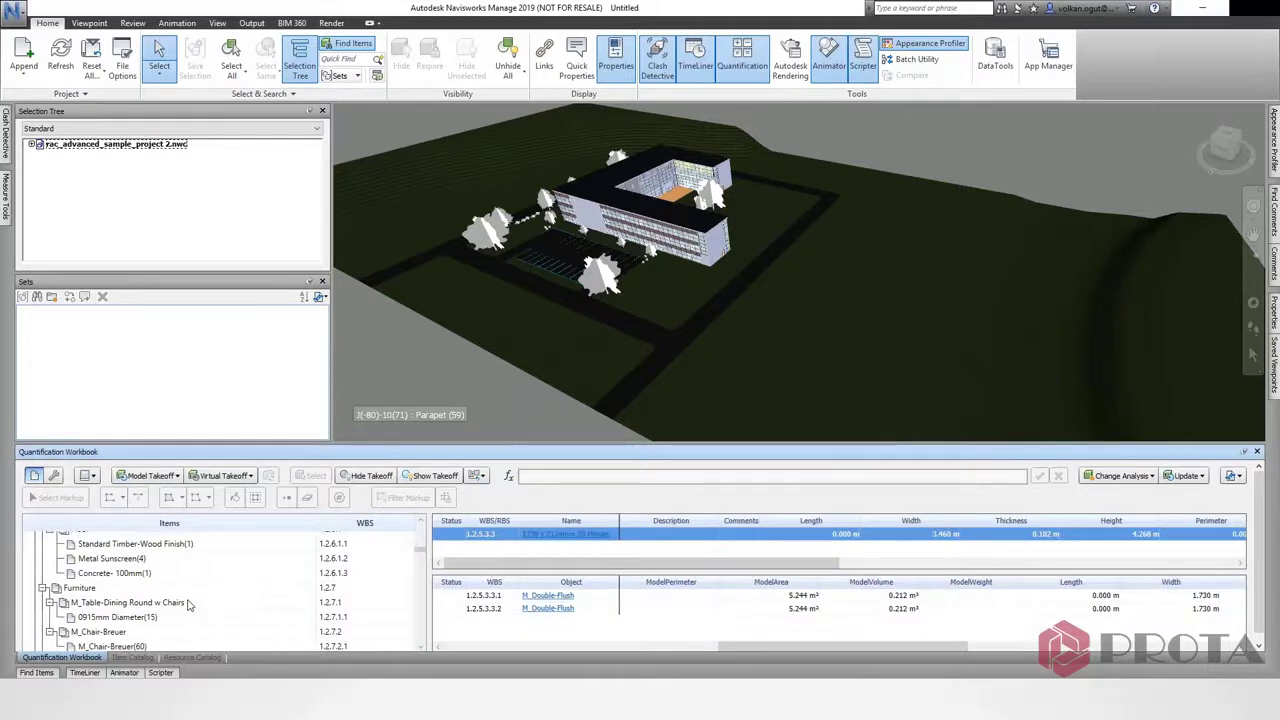
scroll(188, 604, down, 3)
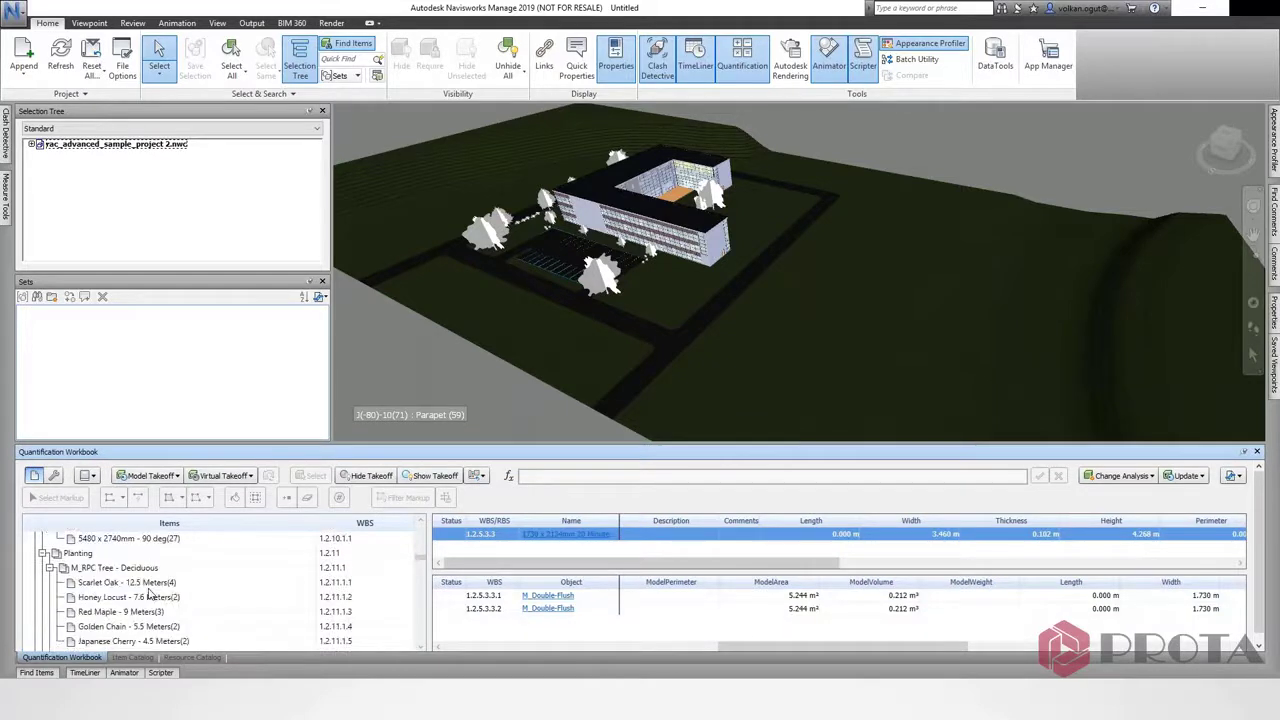
scroll(148, 592, down, 3)
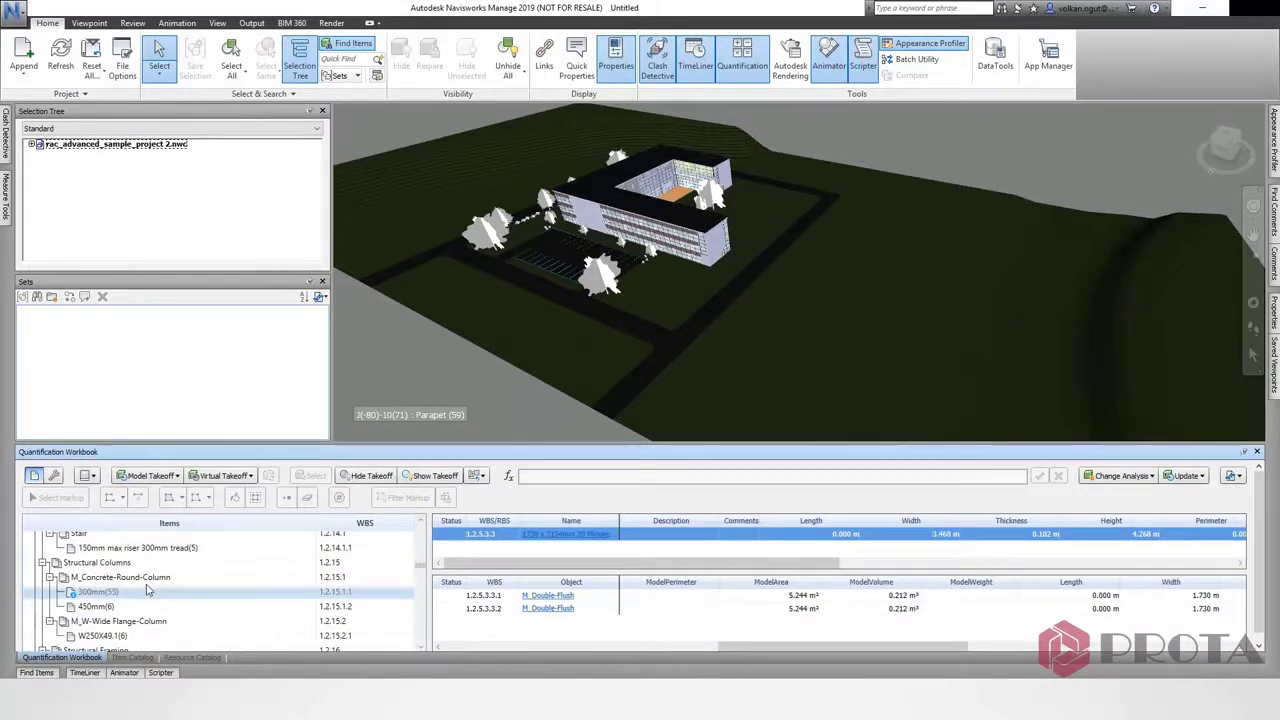
click(286, 593)
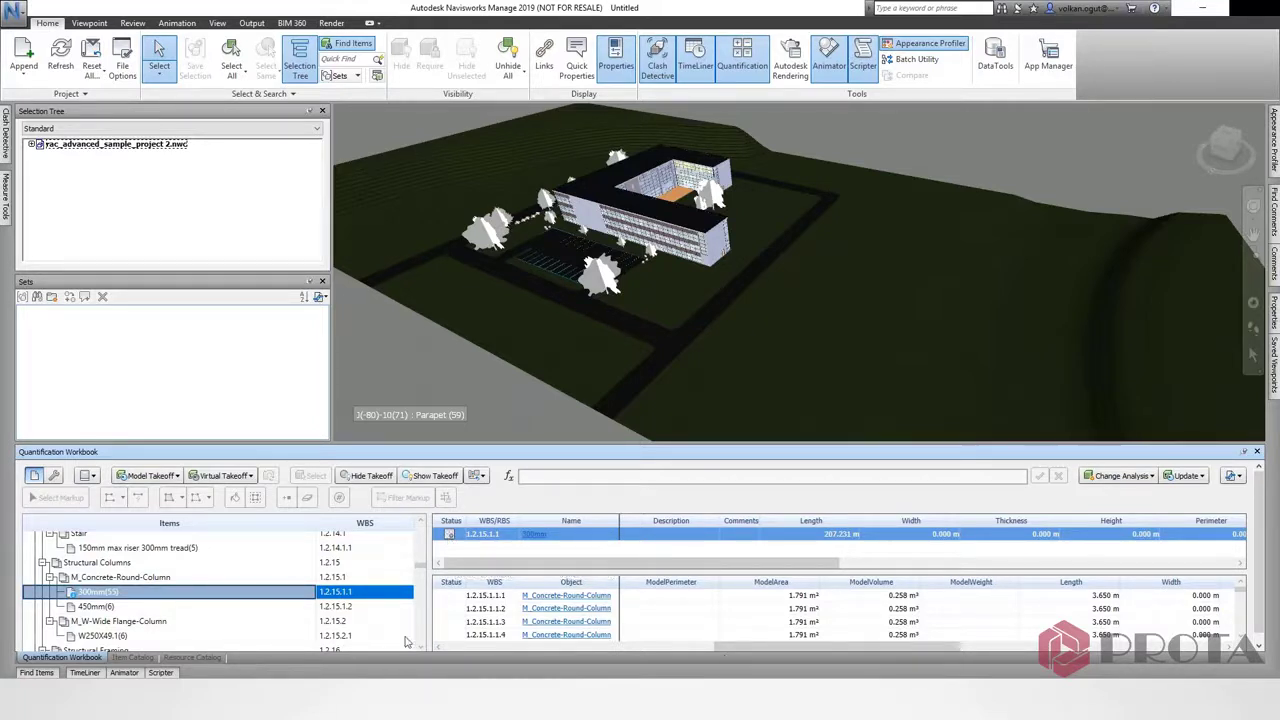
drag(840, 648, 570, 648)
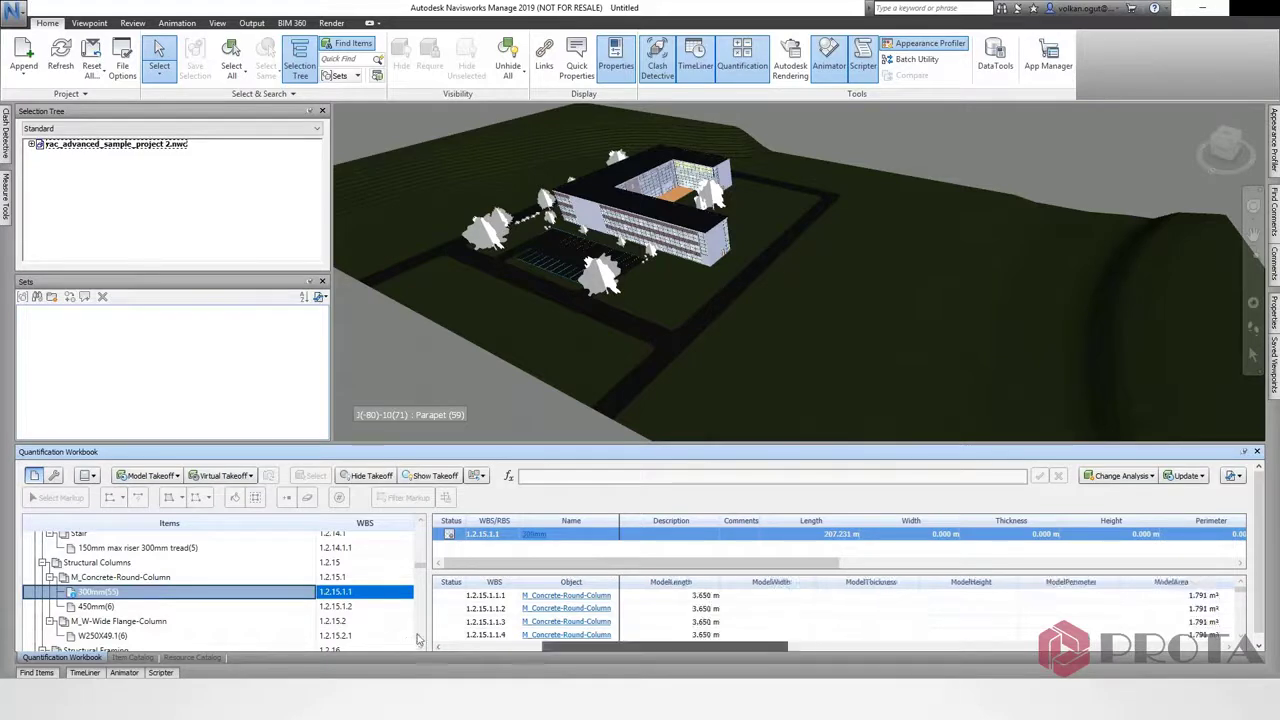
scroll(565, 607, down, 10)
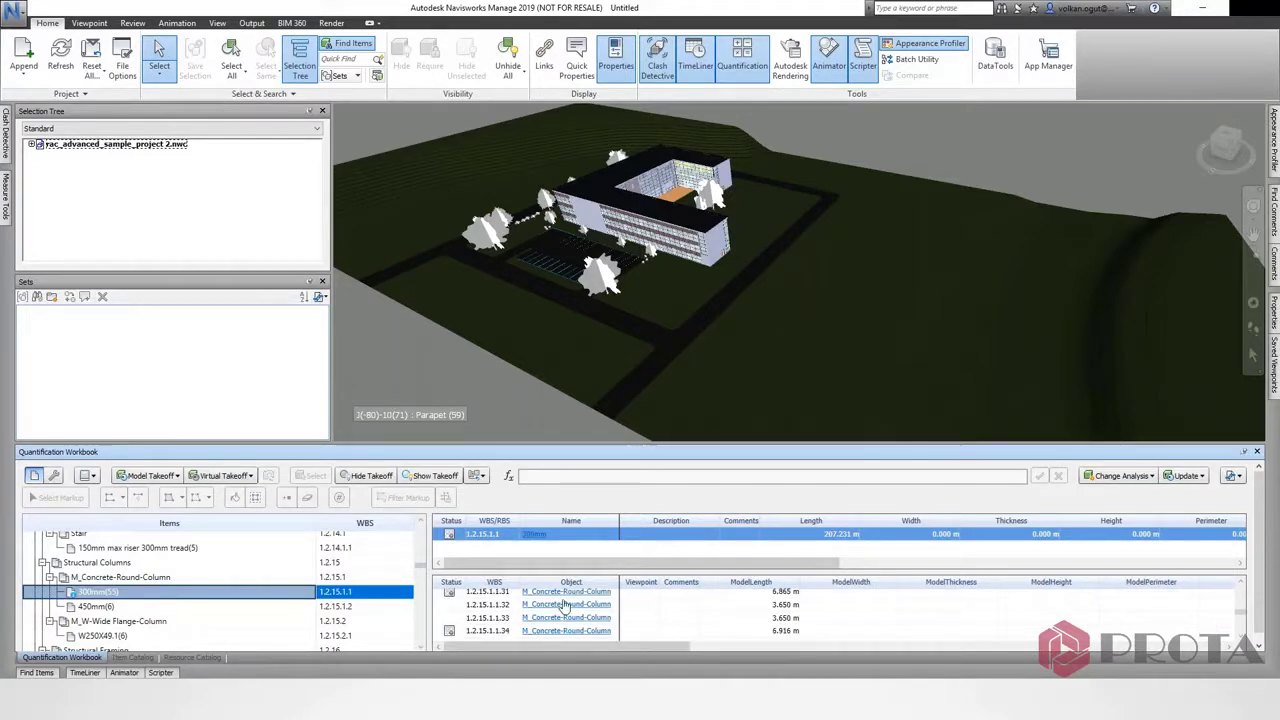
scroll(565, 607, up, 2)
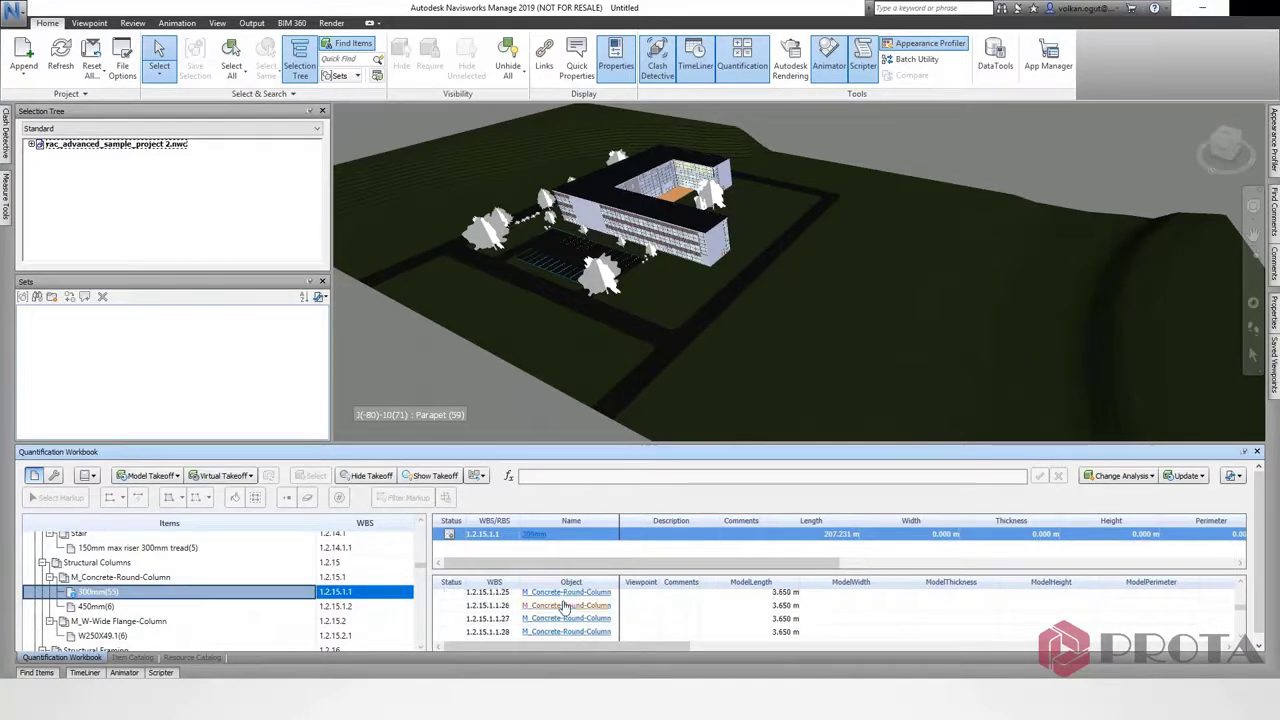
scroll(565, 607, down, 2)
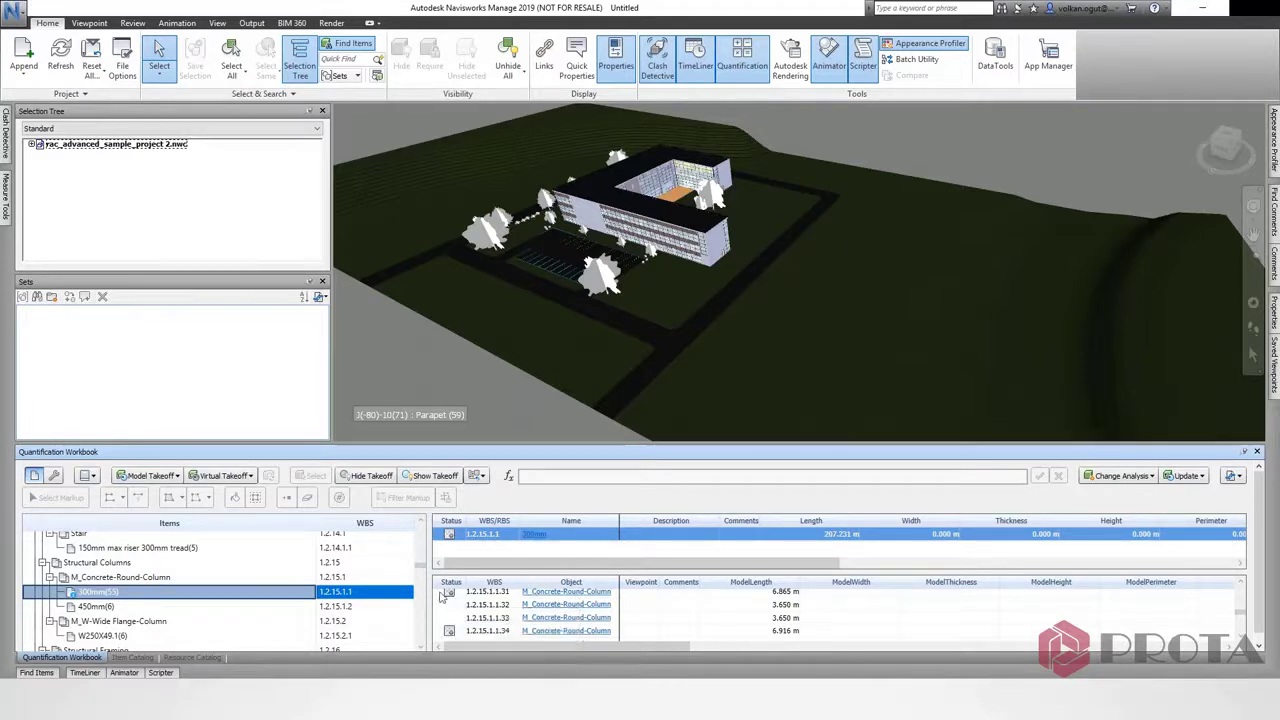
Select the changed 6.865 m round-column takeoff row and delete it, leaving 54 items totalling 200.366 m.
click(446, 593)
right_click(487, 547)
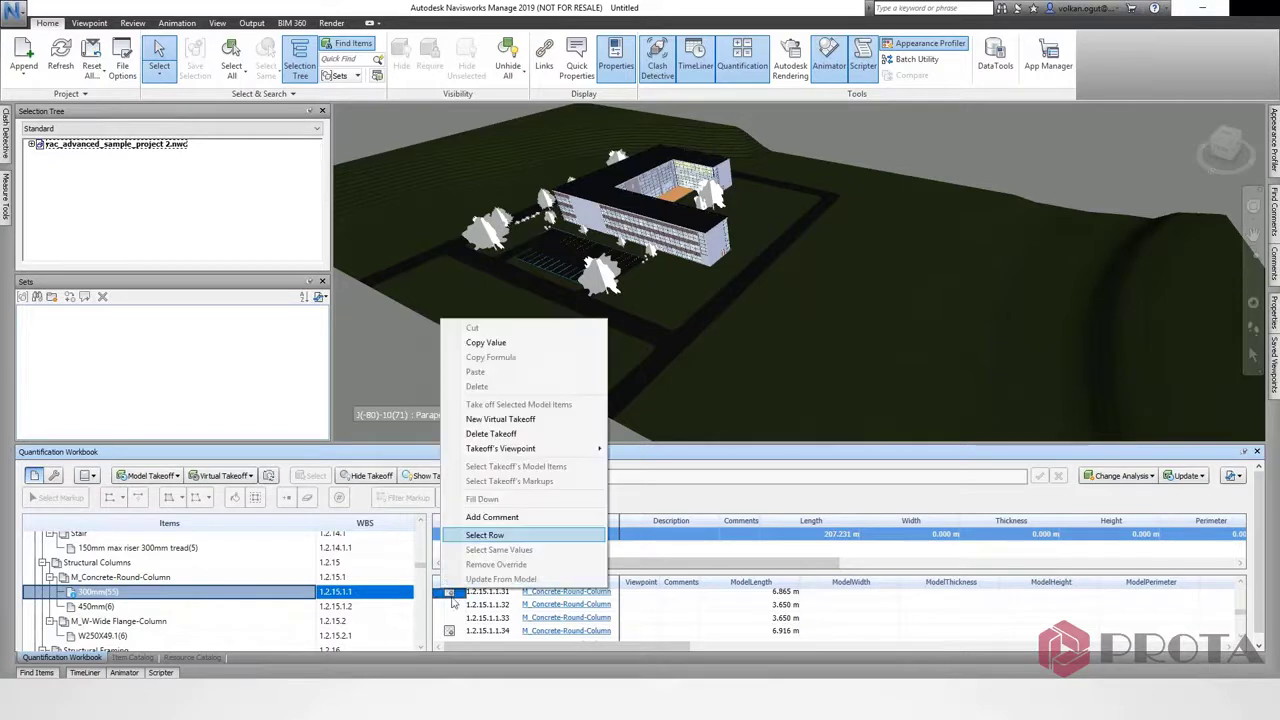
click(530, 512)
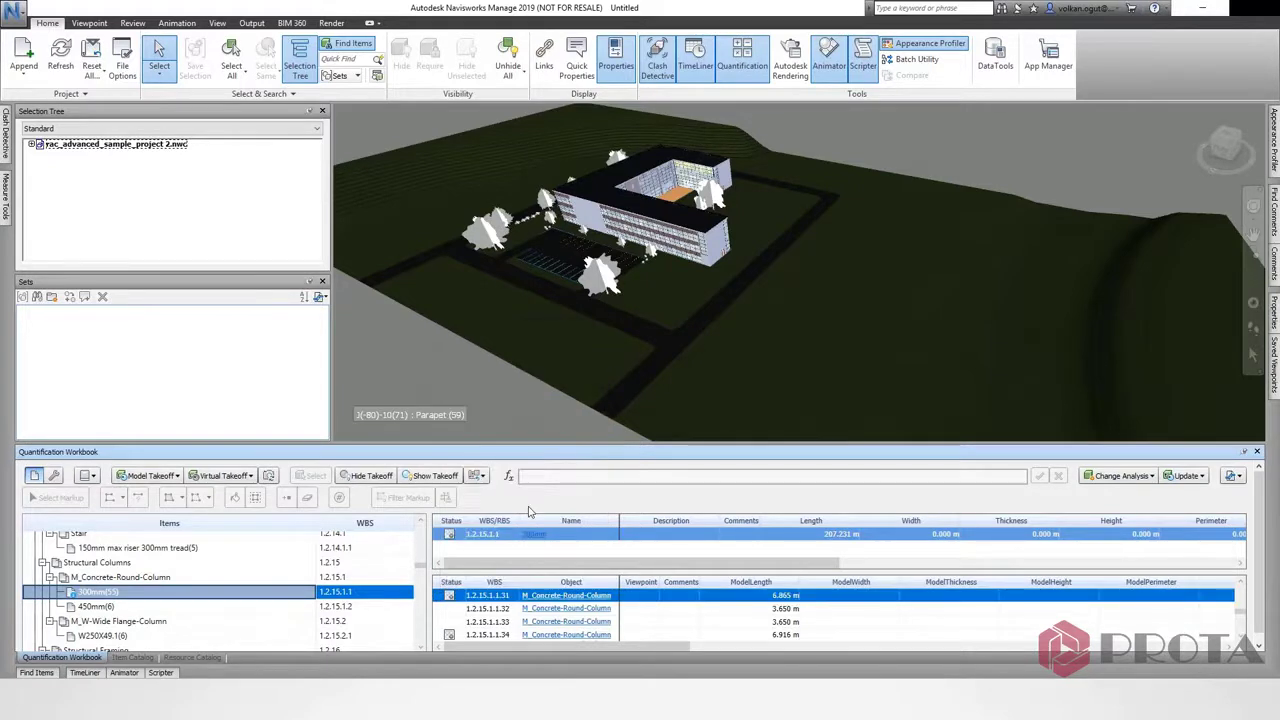
right_click(455, 592)
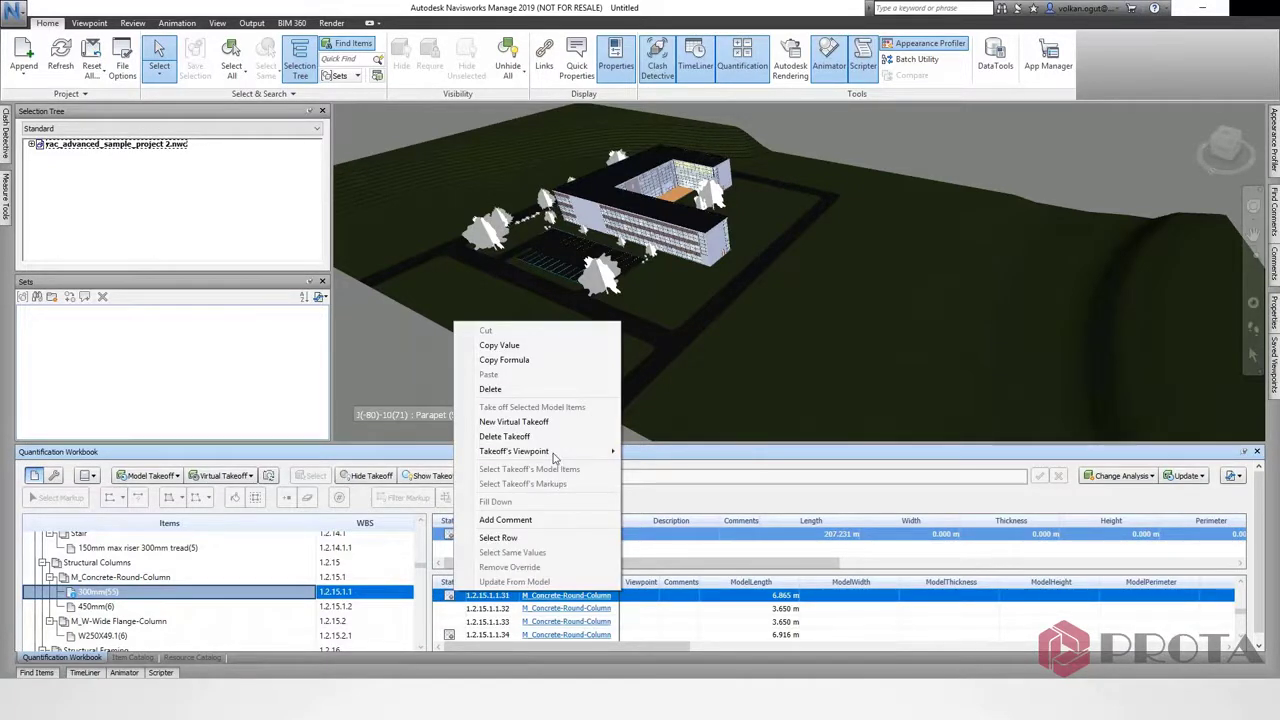
mouse_move(514, 451)
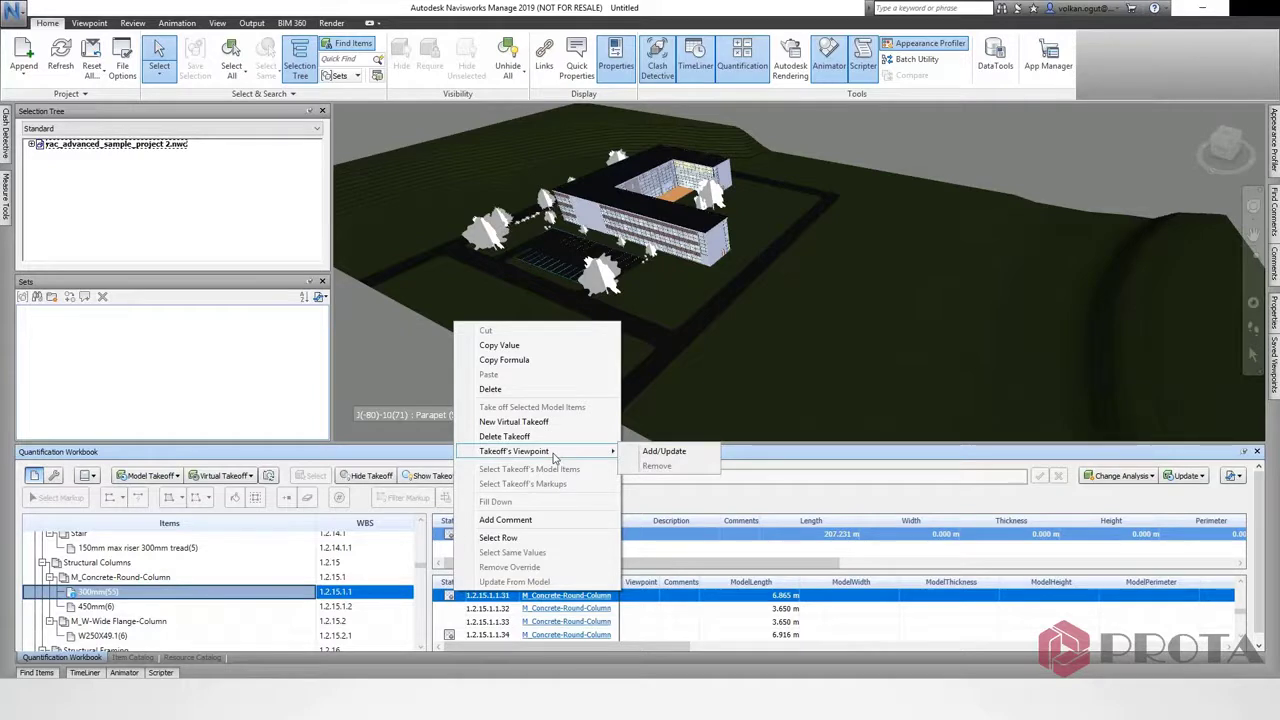
click(490, 389)
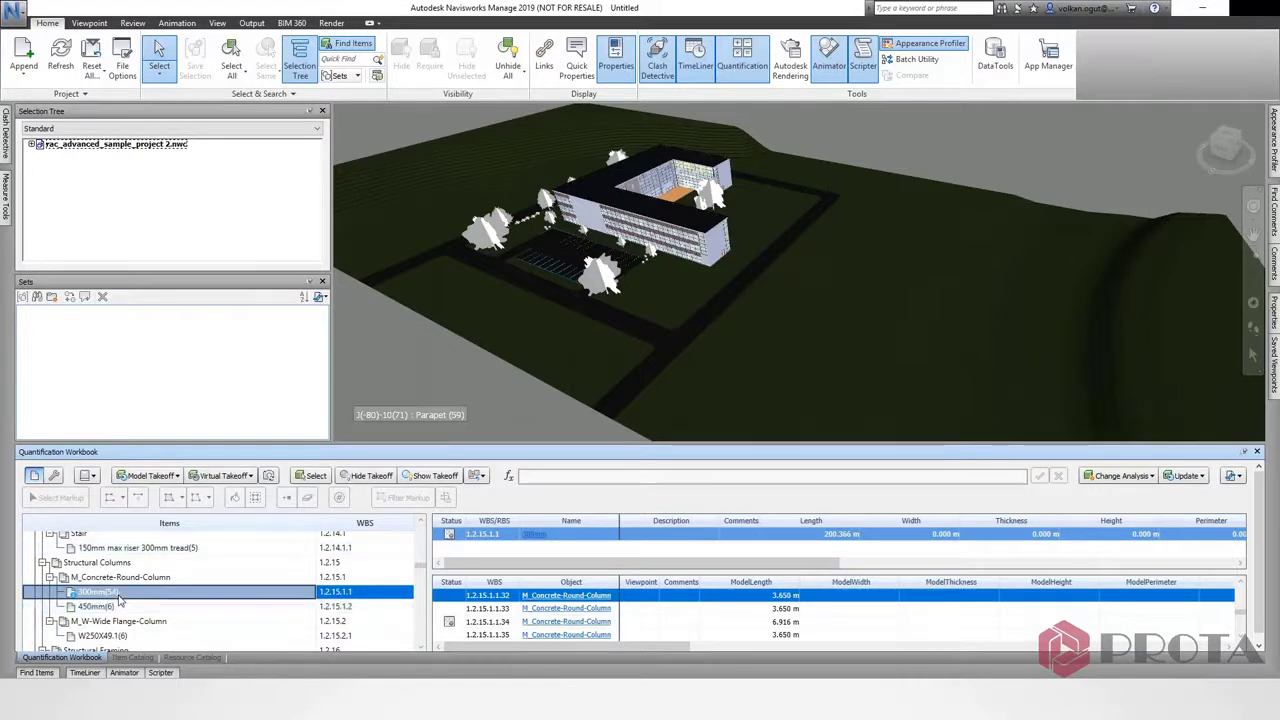
scroll(160, 603, down, 5)
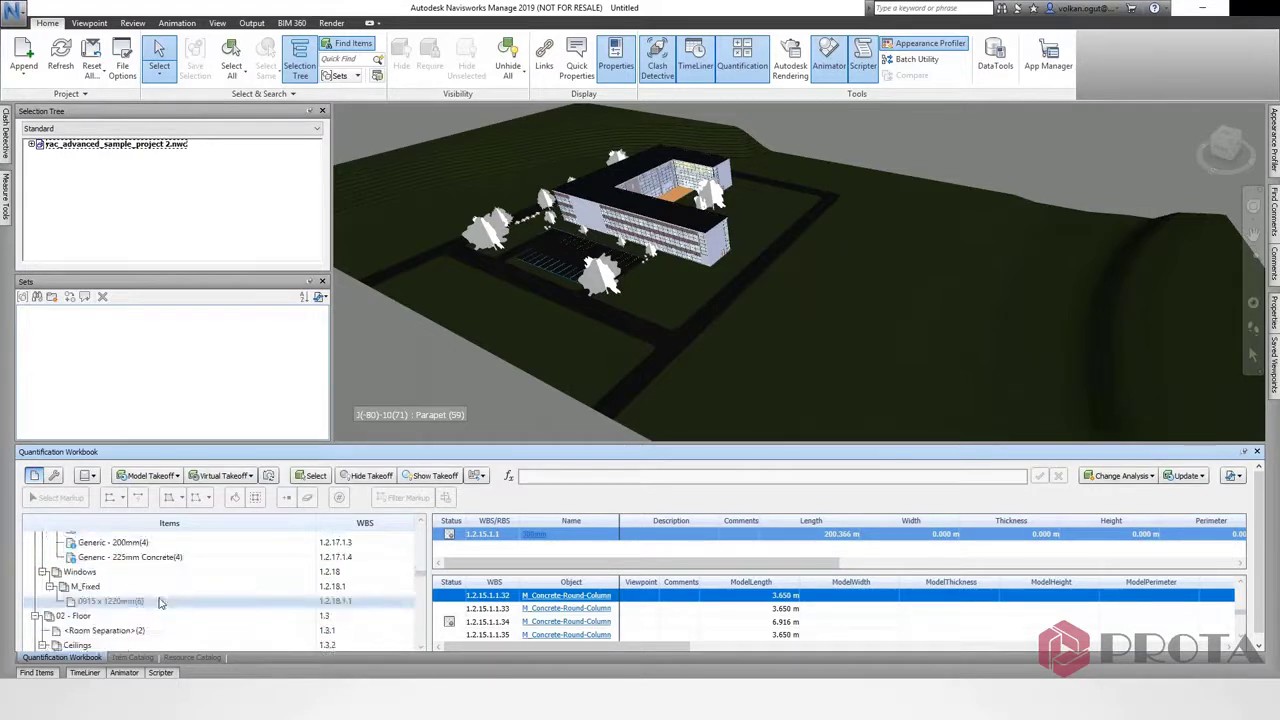
scroll(150, 615, up, 2)
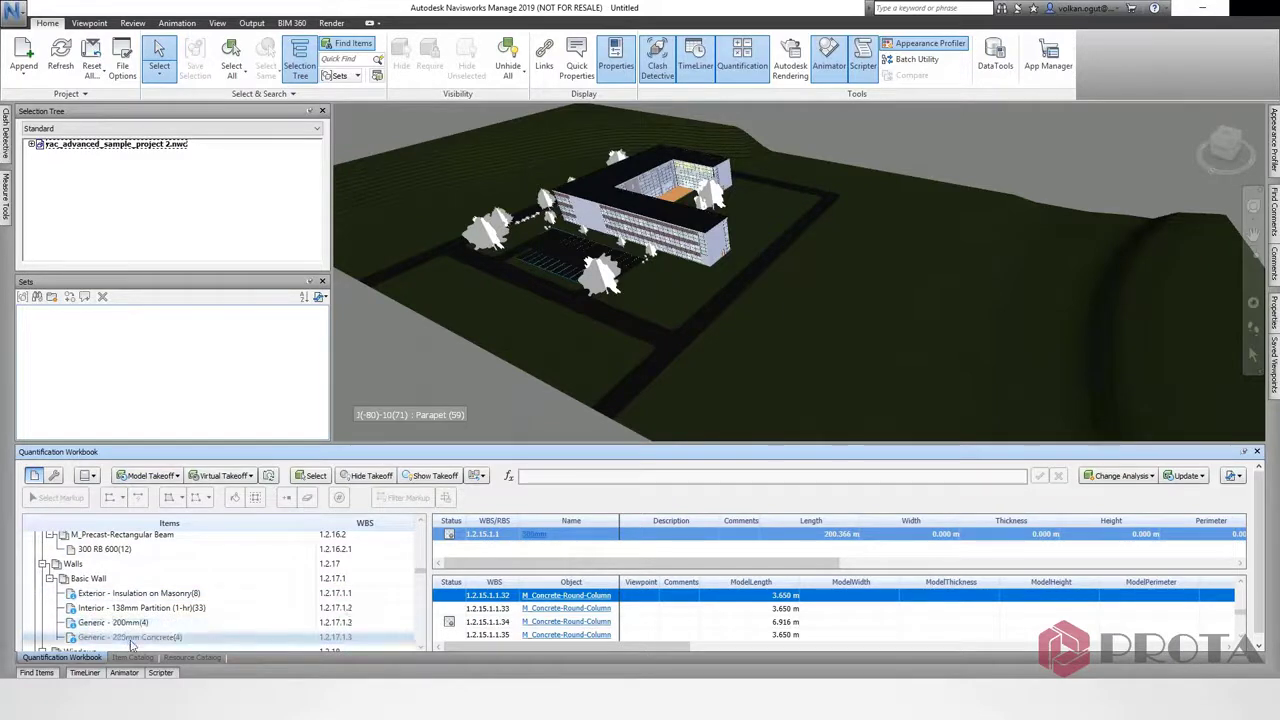
Show the Generic - 225mm Concrete wall takeoffs and read the first wall's changed-values flag.
click(132, 638)
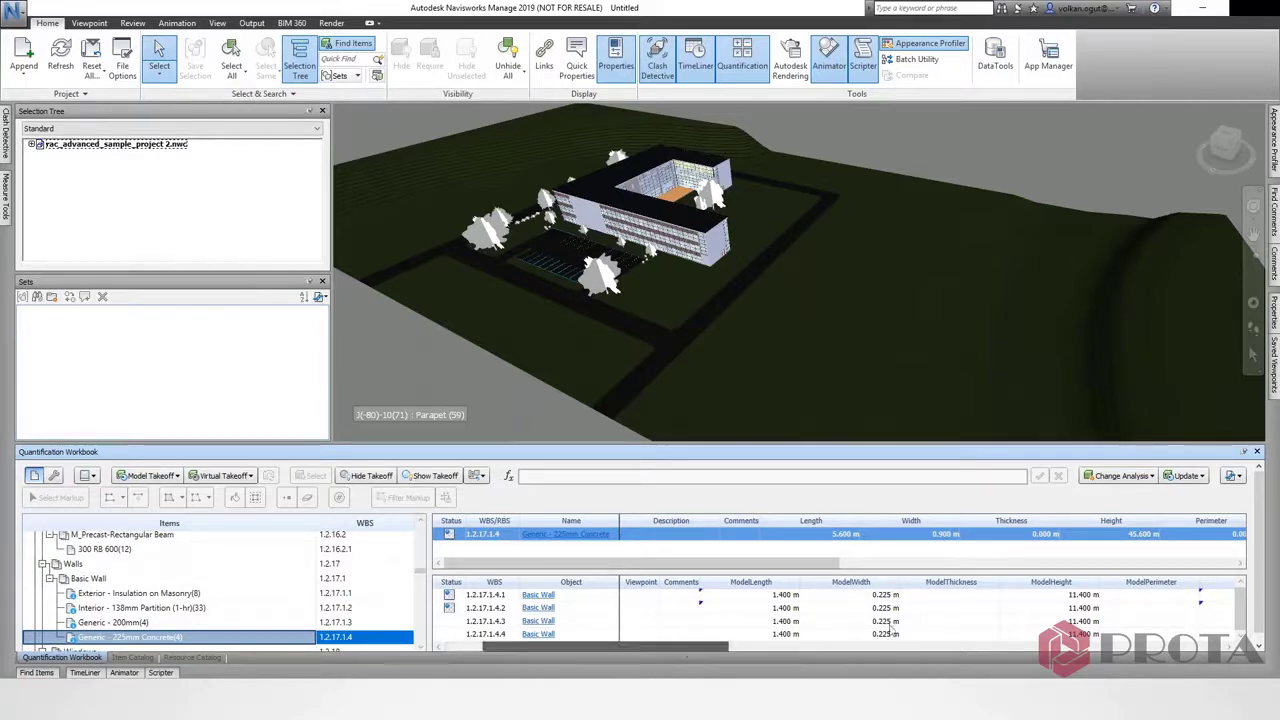
click(684, 651)
drag(891, 630, 1103, 598)
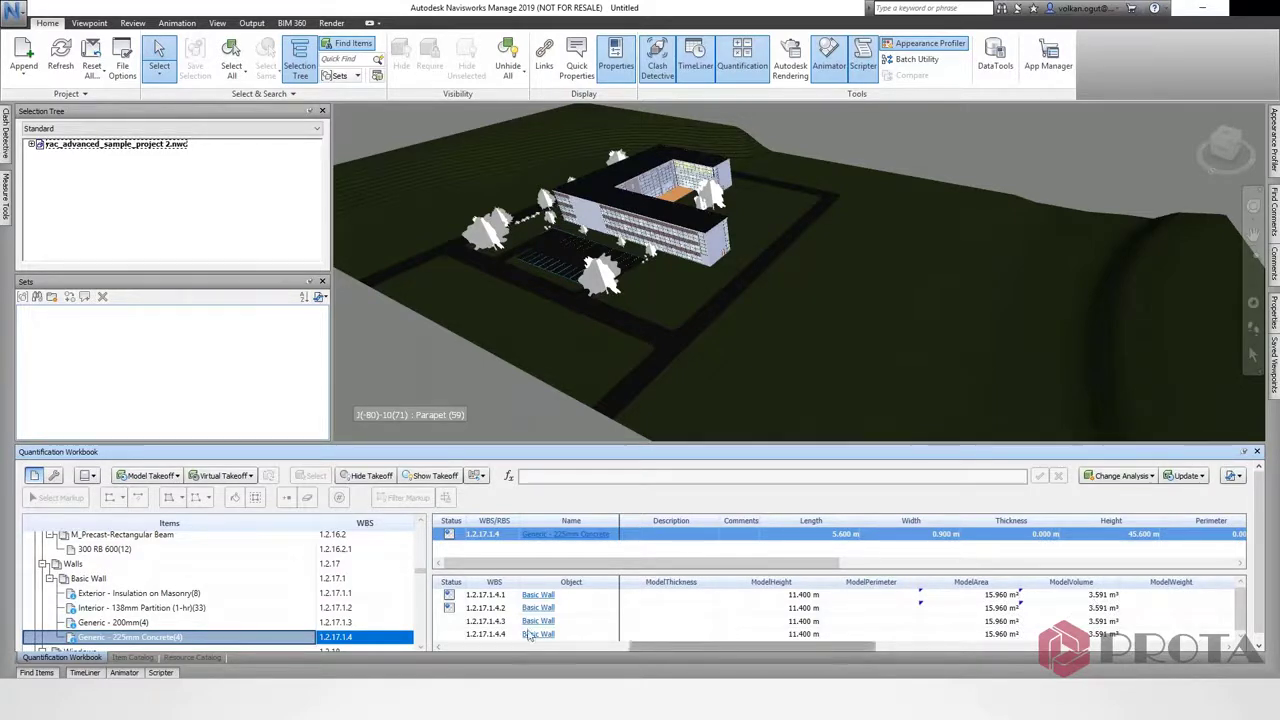
drag(753, 648, 437, 602)
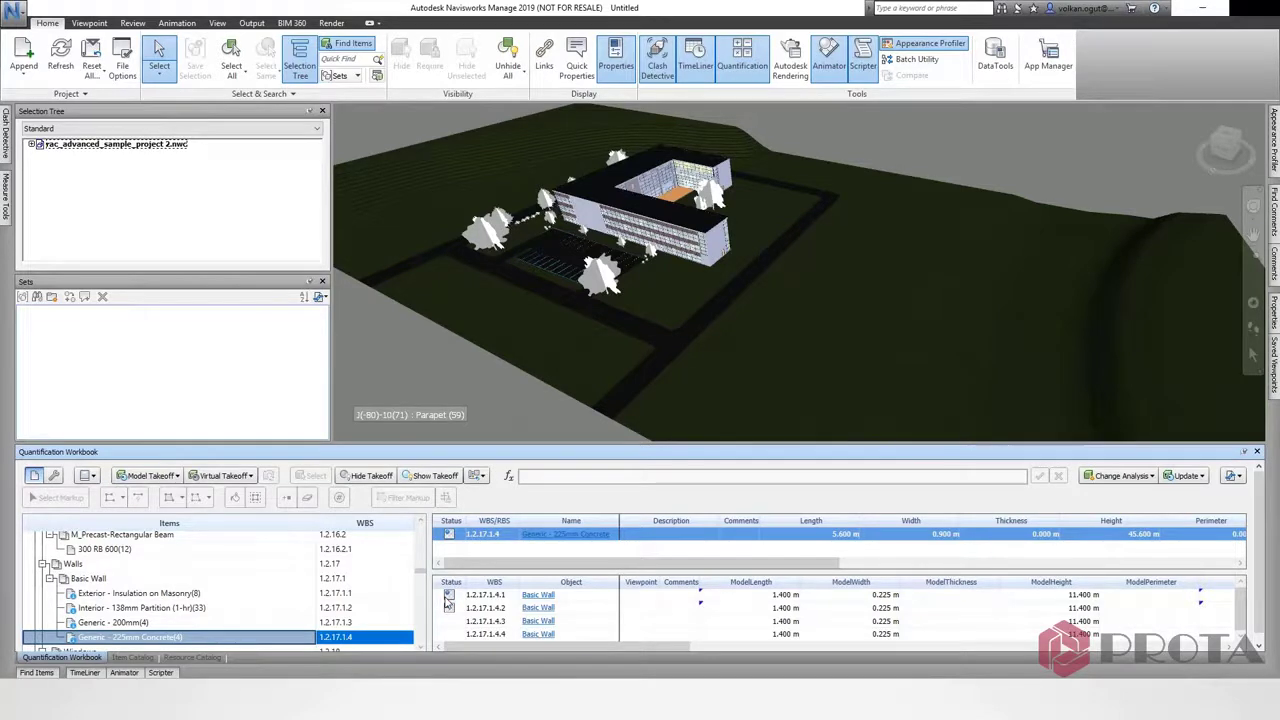
click(449, 597)
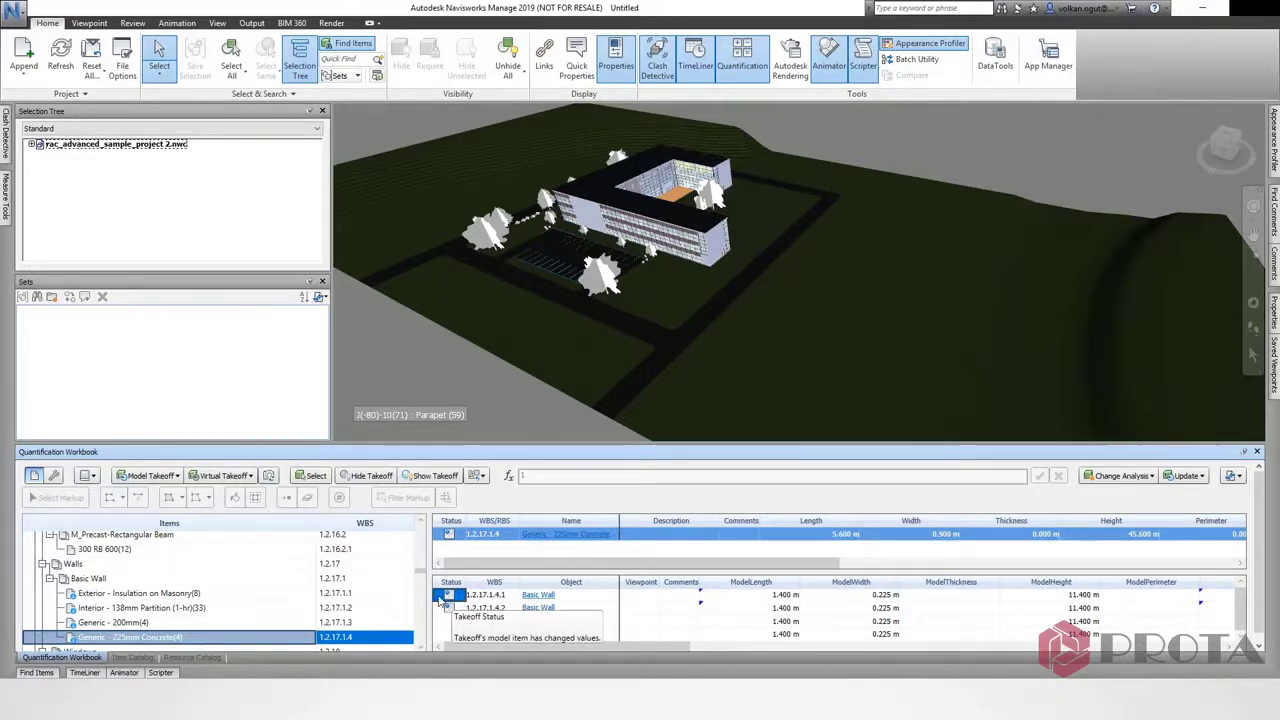
Select the first wall row and run Update From Model, giving 0.797 m length.
right_click(440, 594)
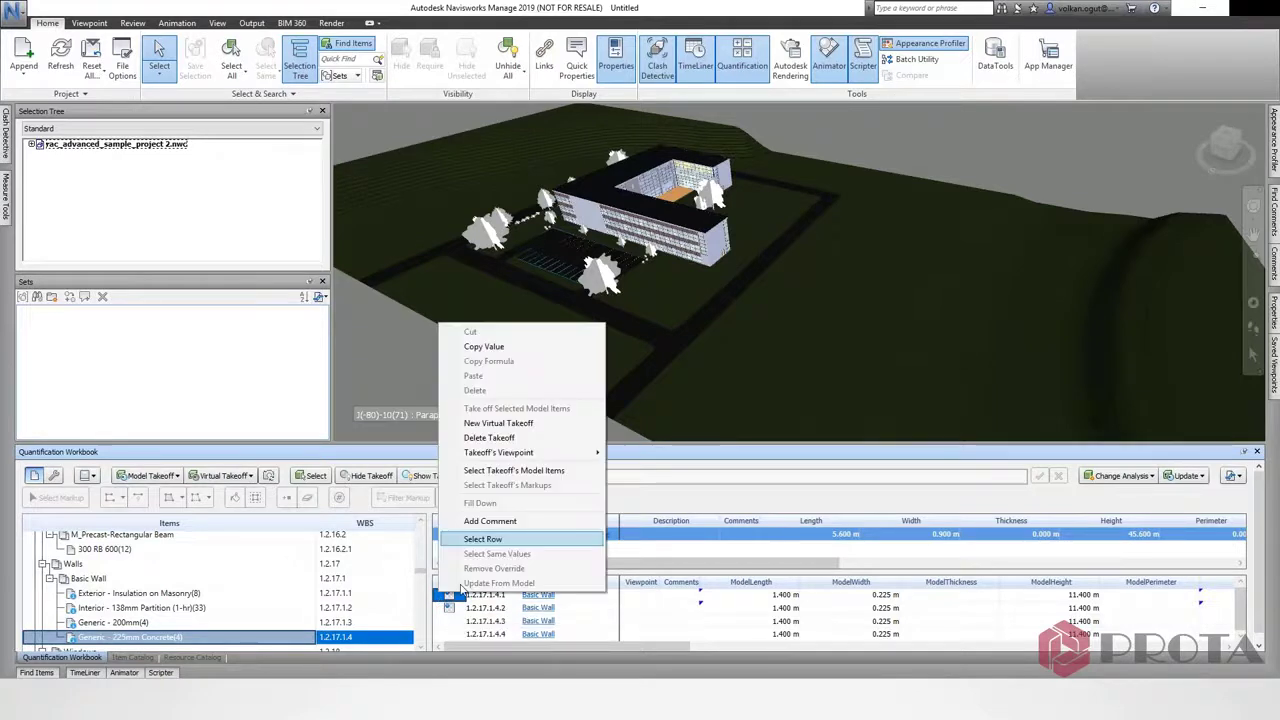
click(483, 539)
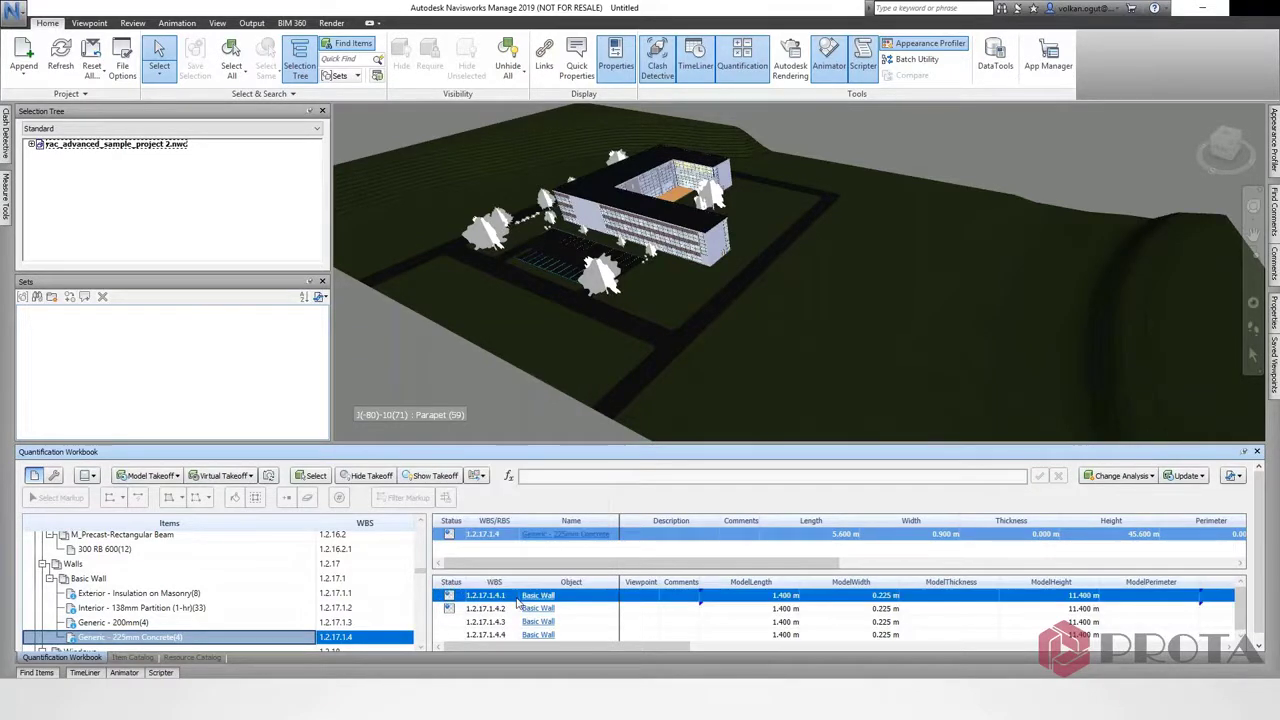
right_click(535, 596)
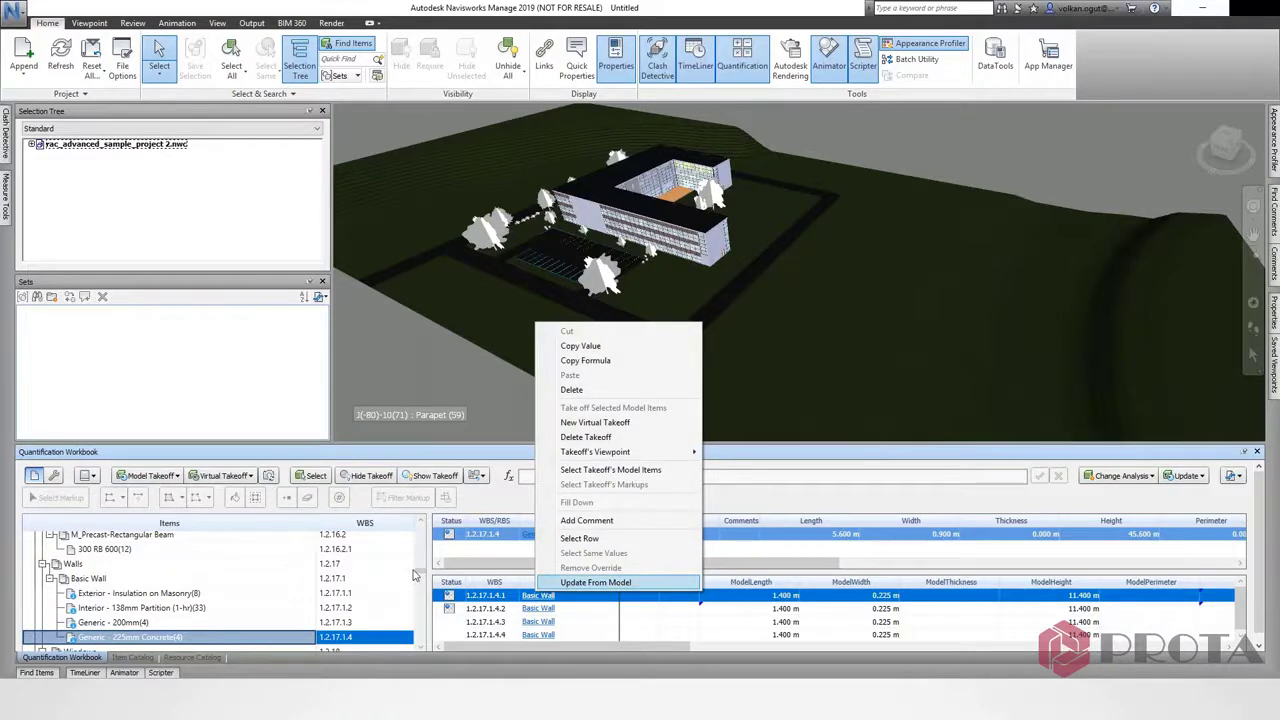
key(Return)
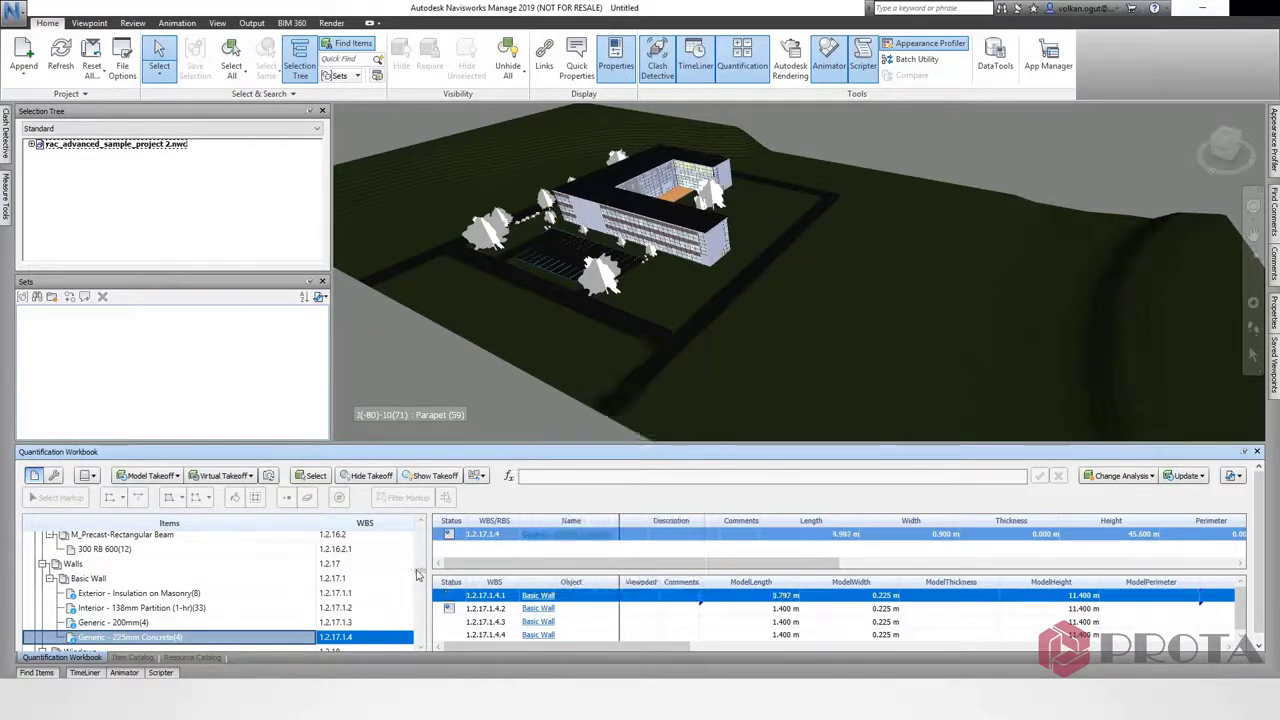
scroll(182, 612, down, 5)
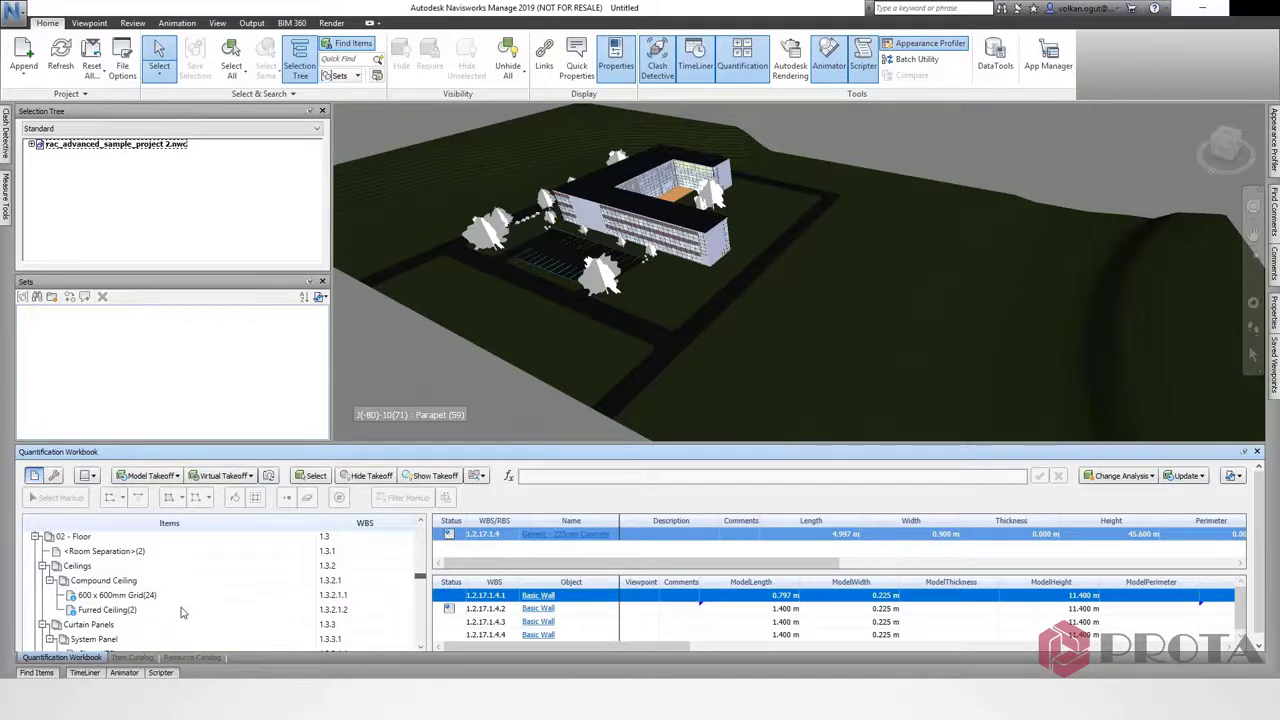
click(182, 610)
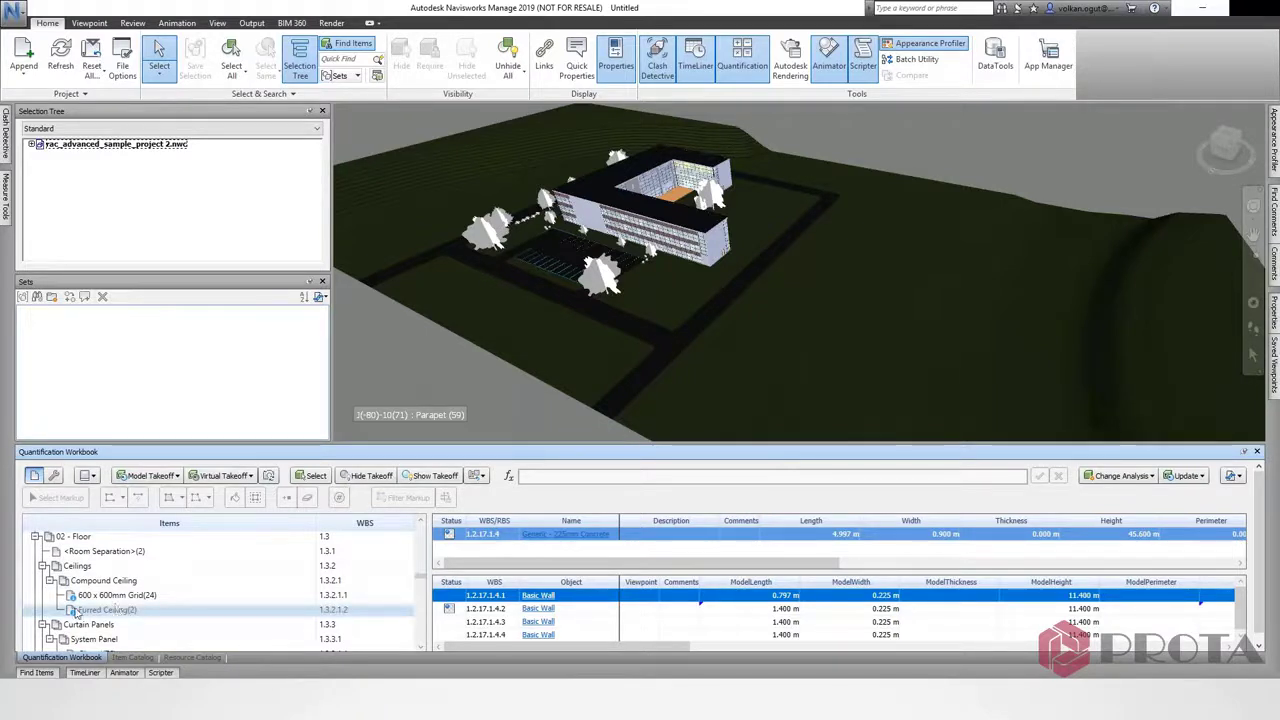
click(74, 597)
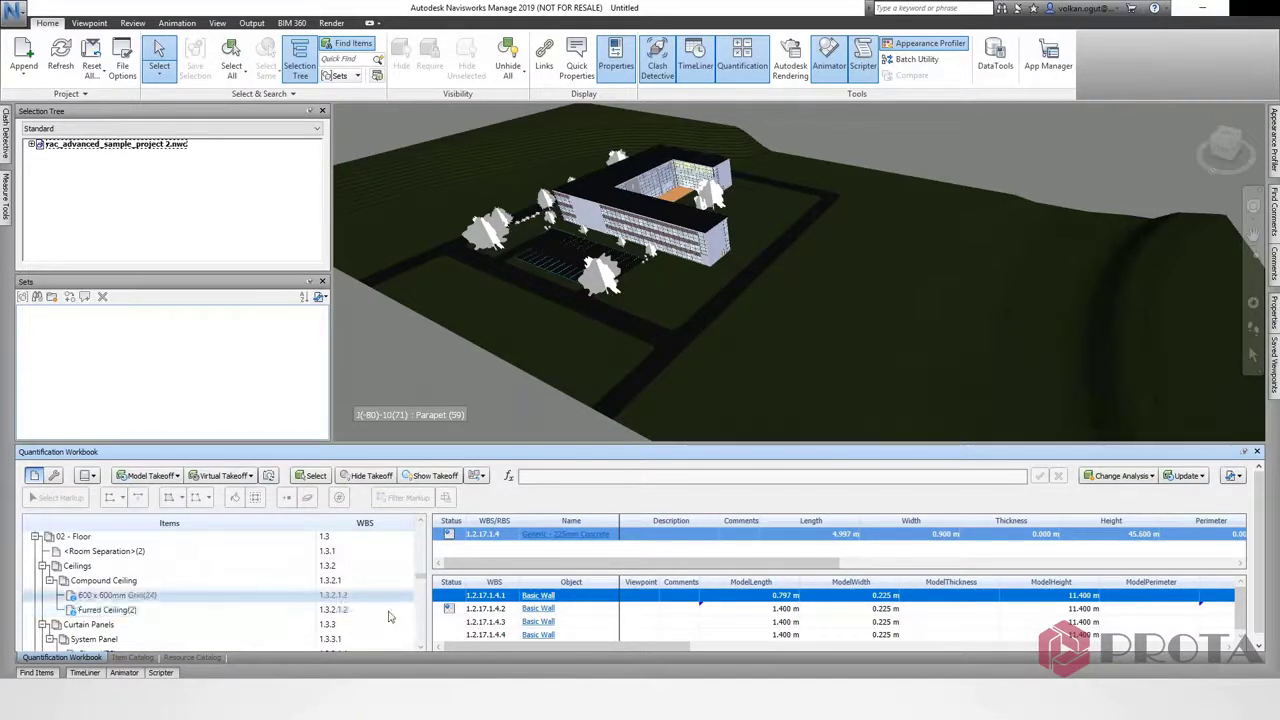
click(392, 612)
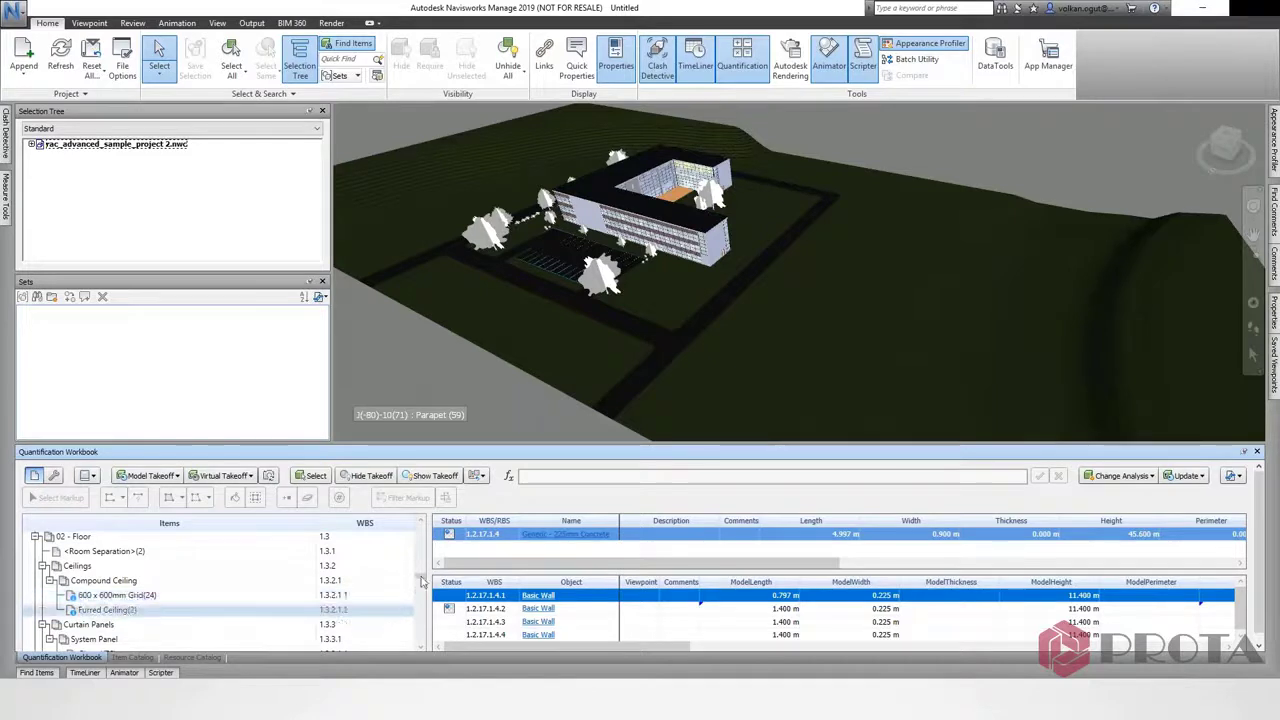
drag(421, 585, 420, 593)
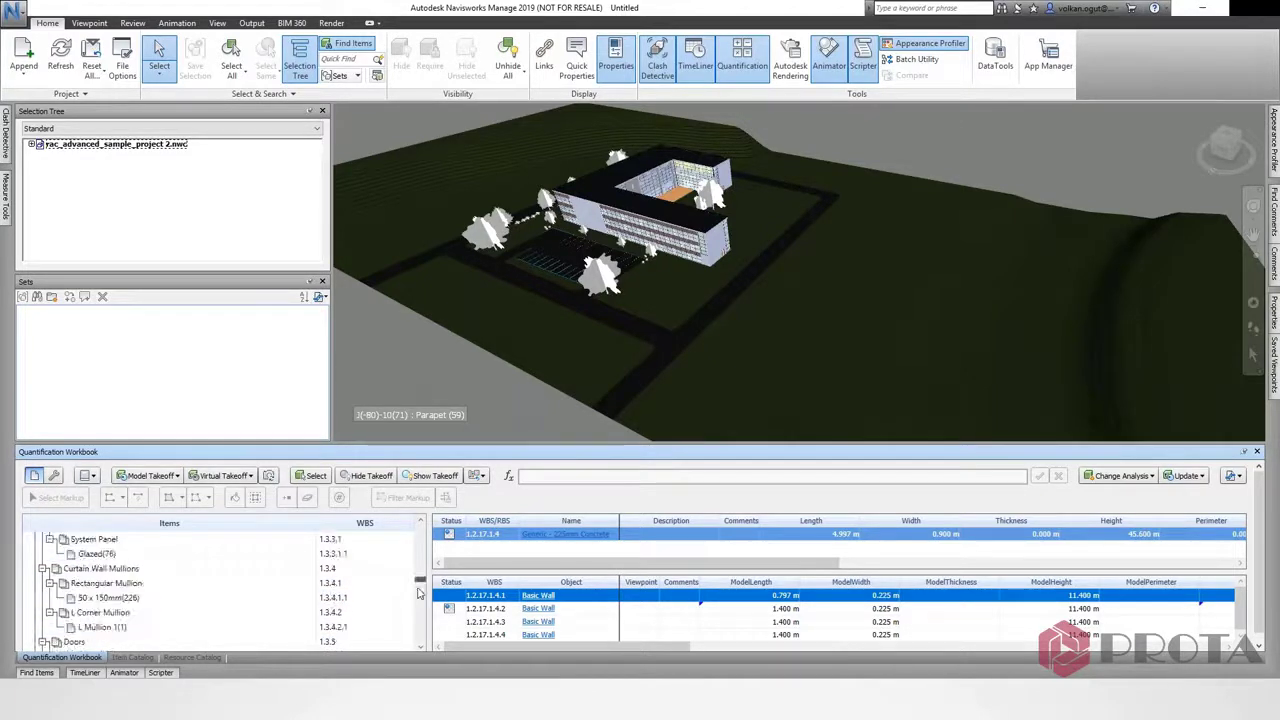
scroll(237, 603, down, 3)
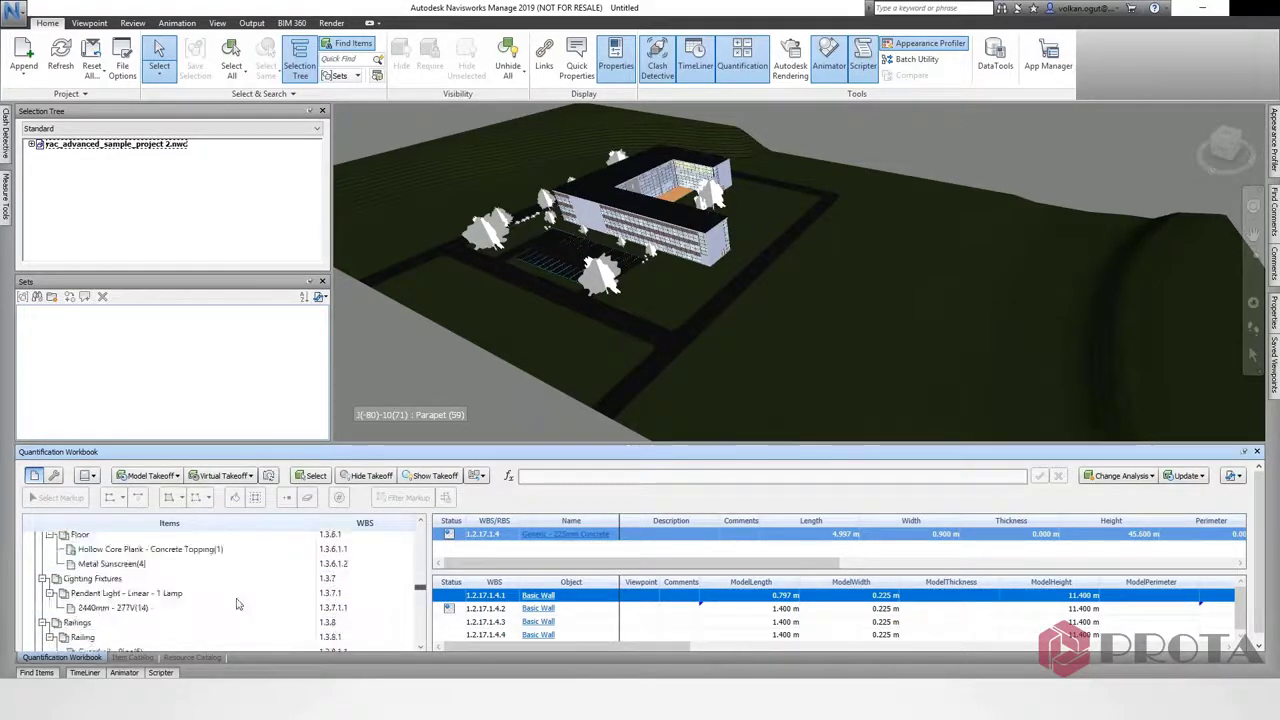
scroll(237, 603, down, 3)
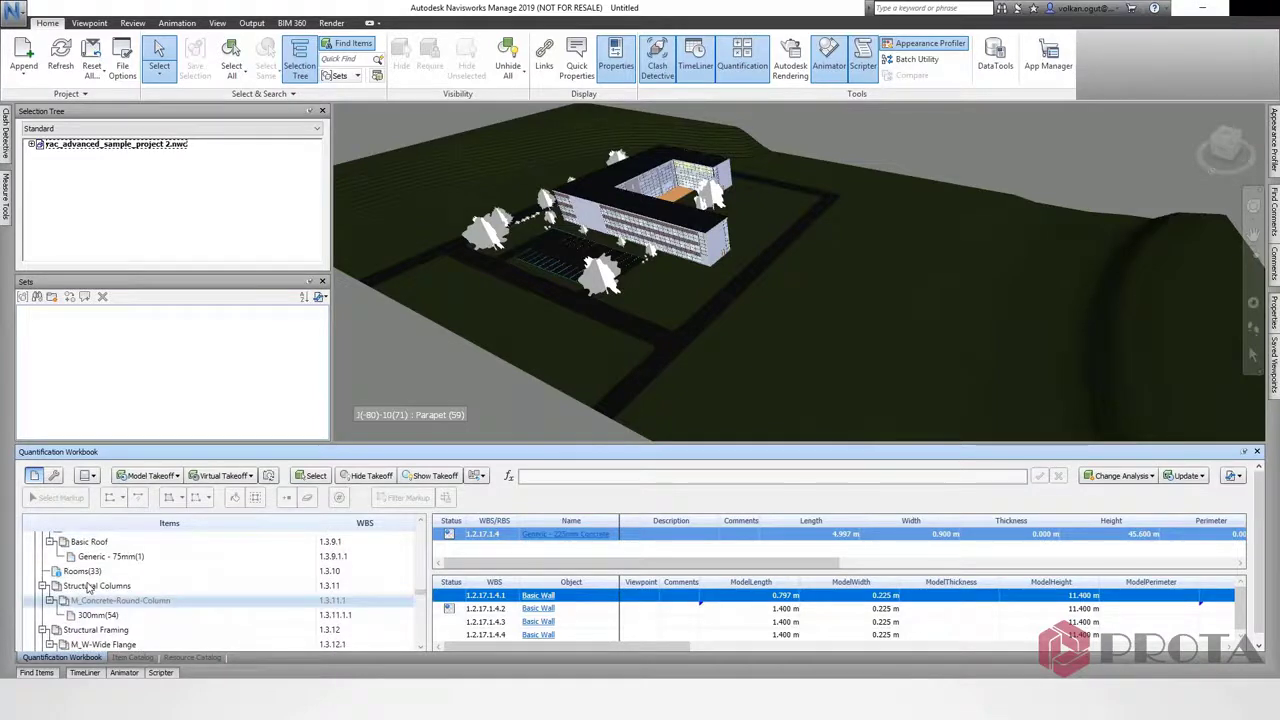
click(90, 587)
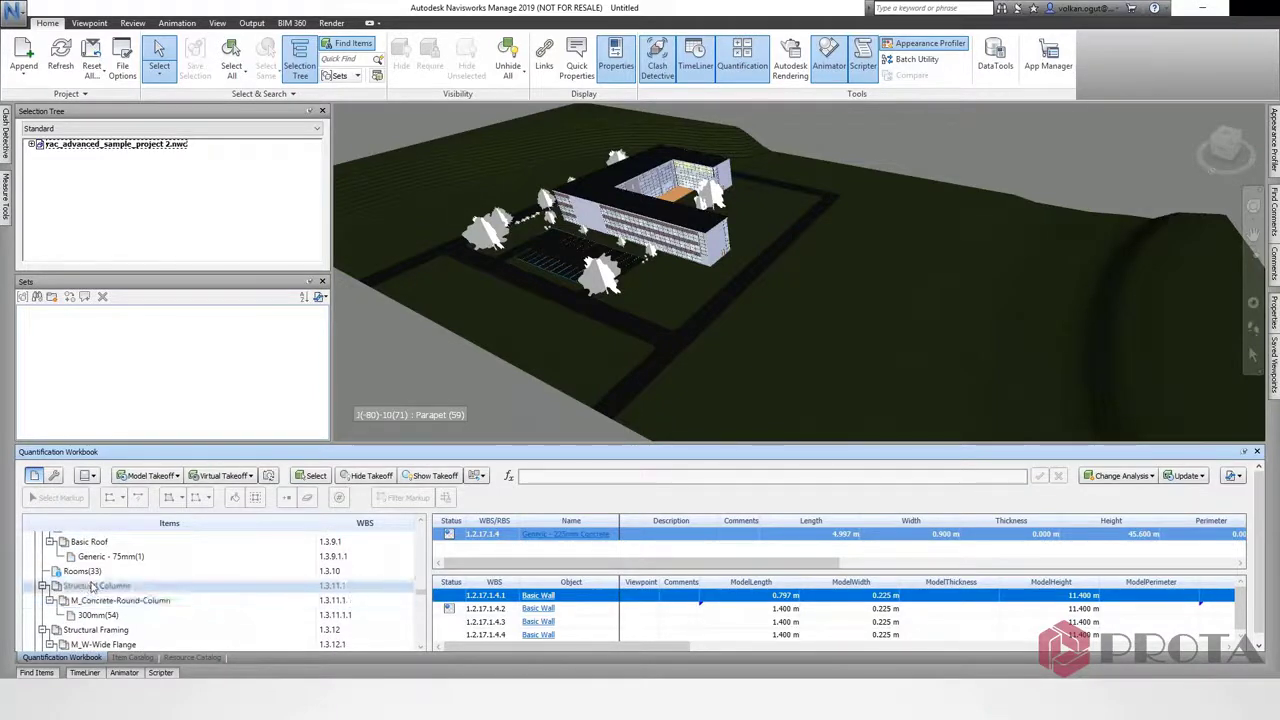